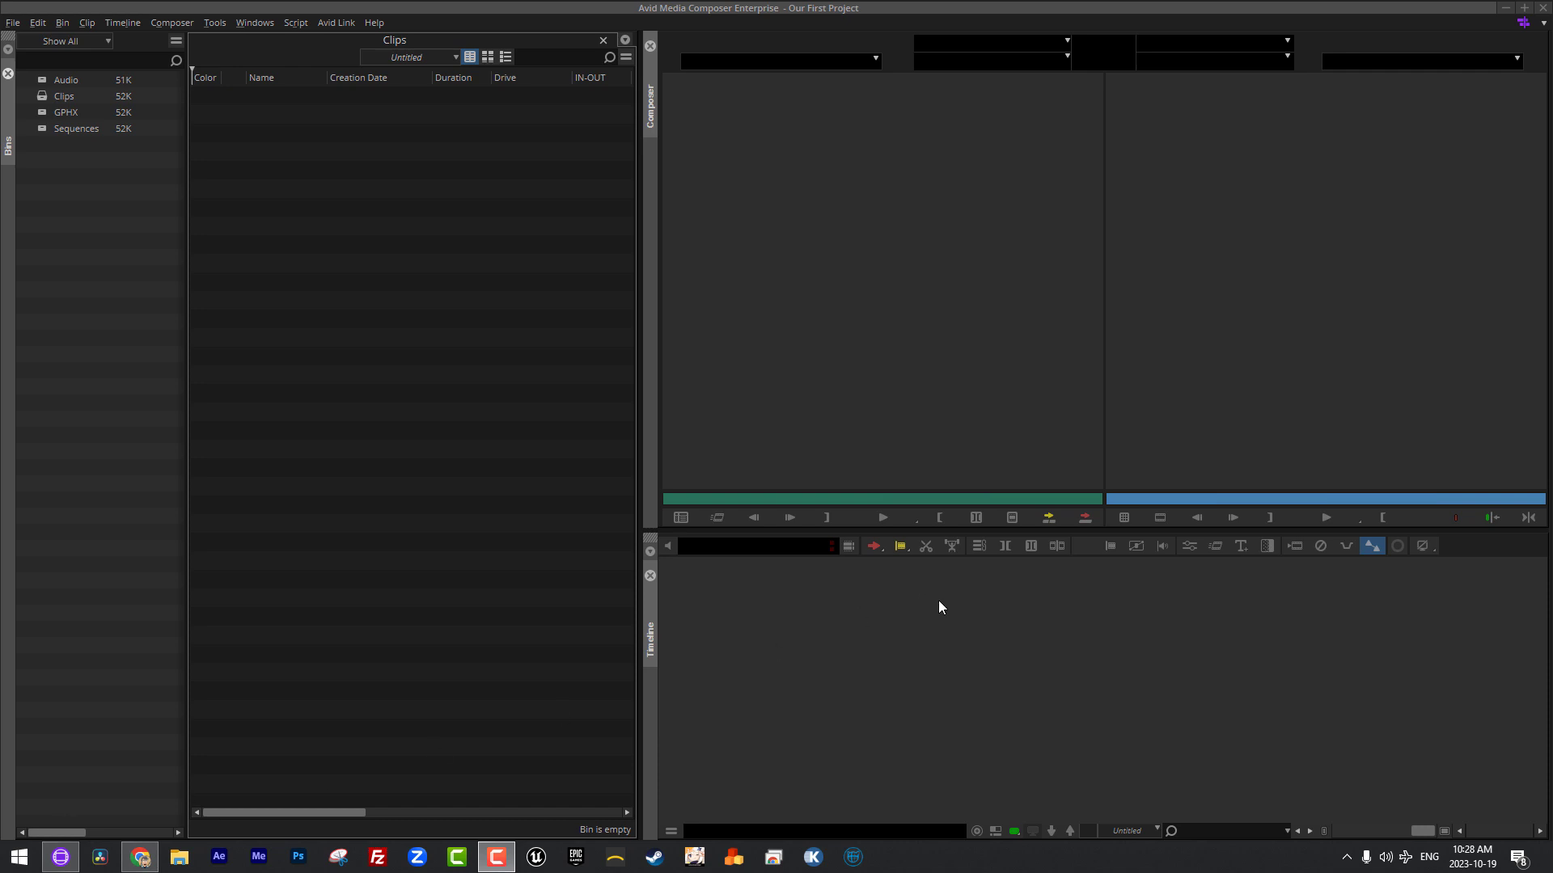
Step: Minimize the Our First Project window in Avid to reveal the desktop media files
left_click(1506, 8)
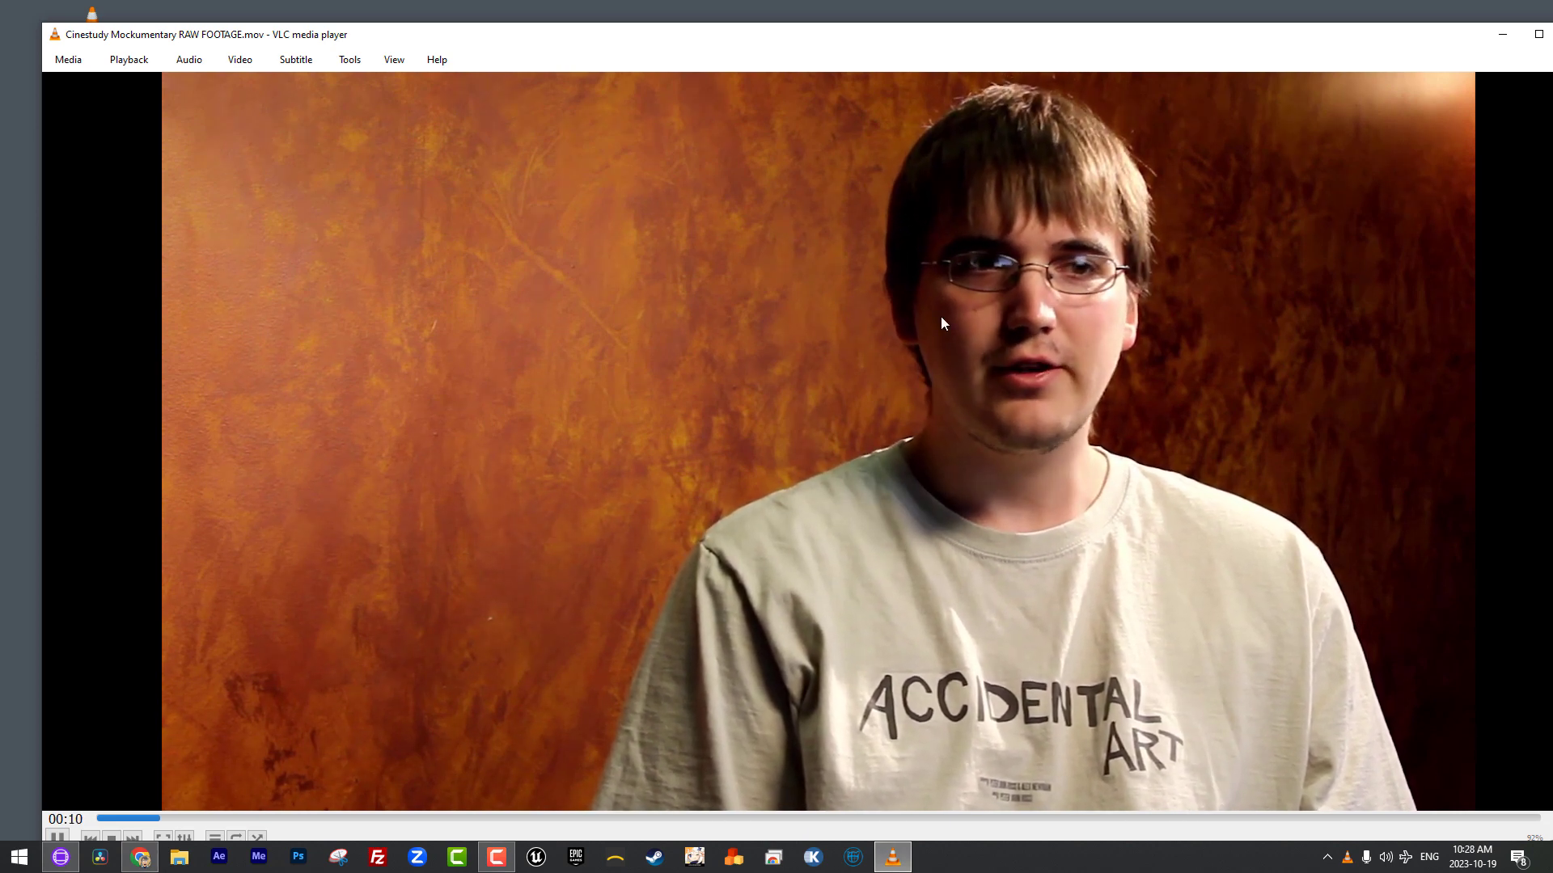
Step: Play the Cinestudy Mockumentary RAW FOOTAGE clip in VLC at 20% volume, then close it
left_click_drag(1334, 43, 1269, 21)
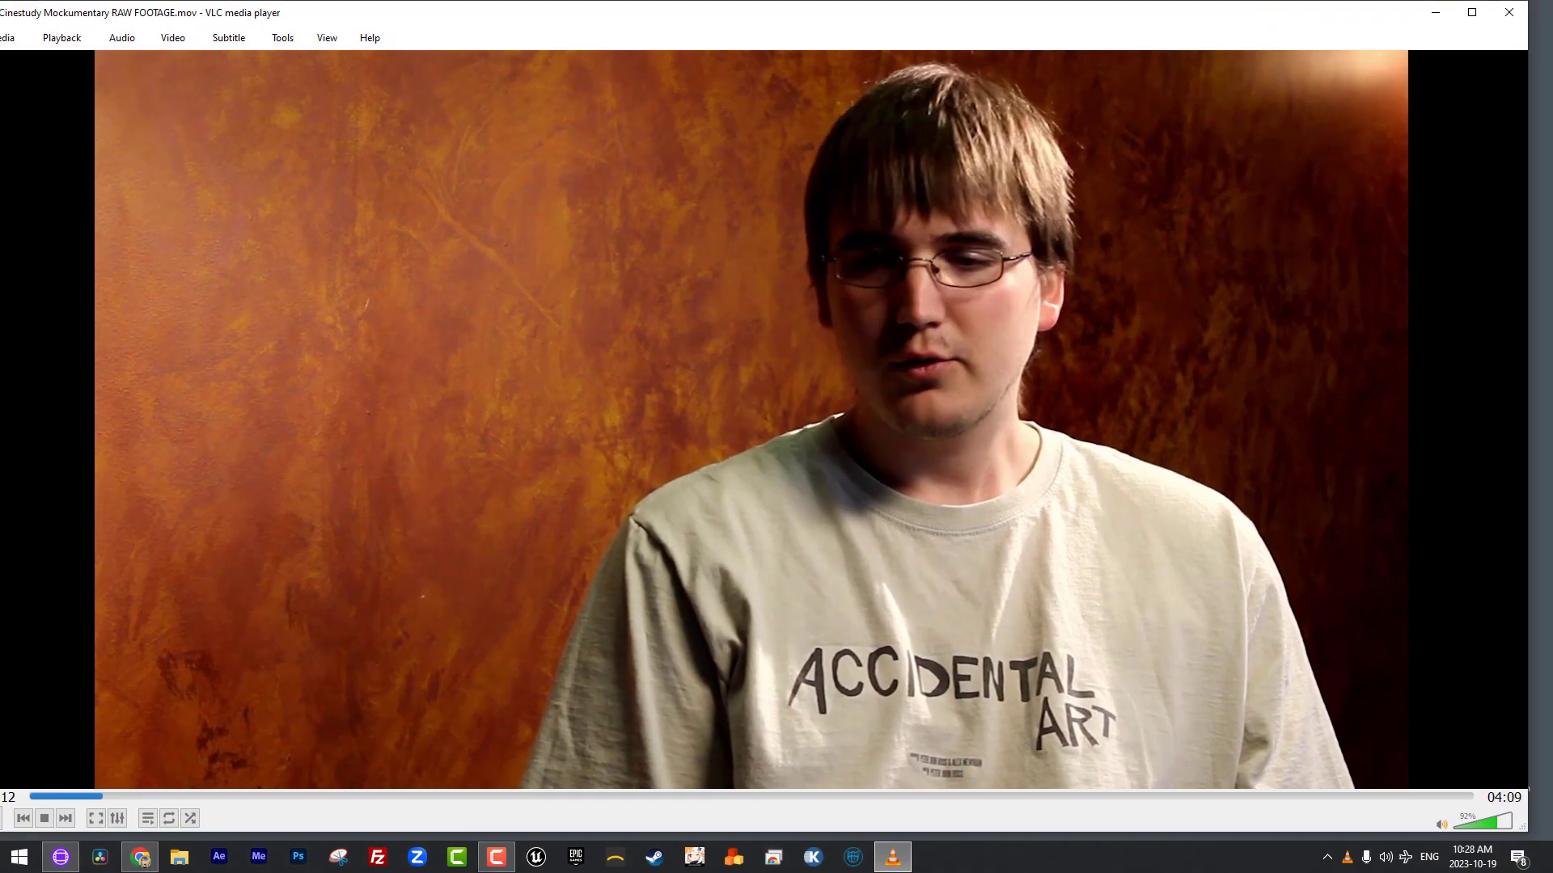
left_click_drag(1491, 825, 1466, 826)
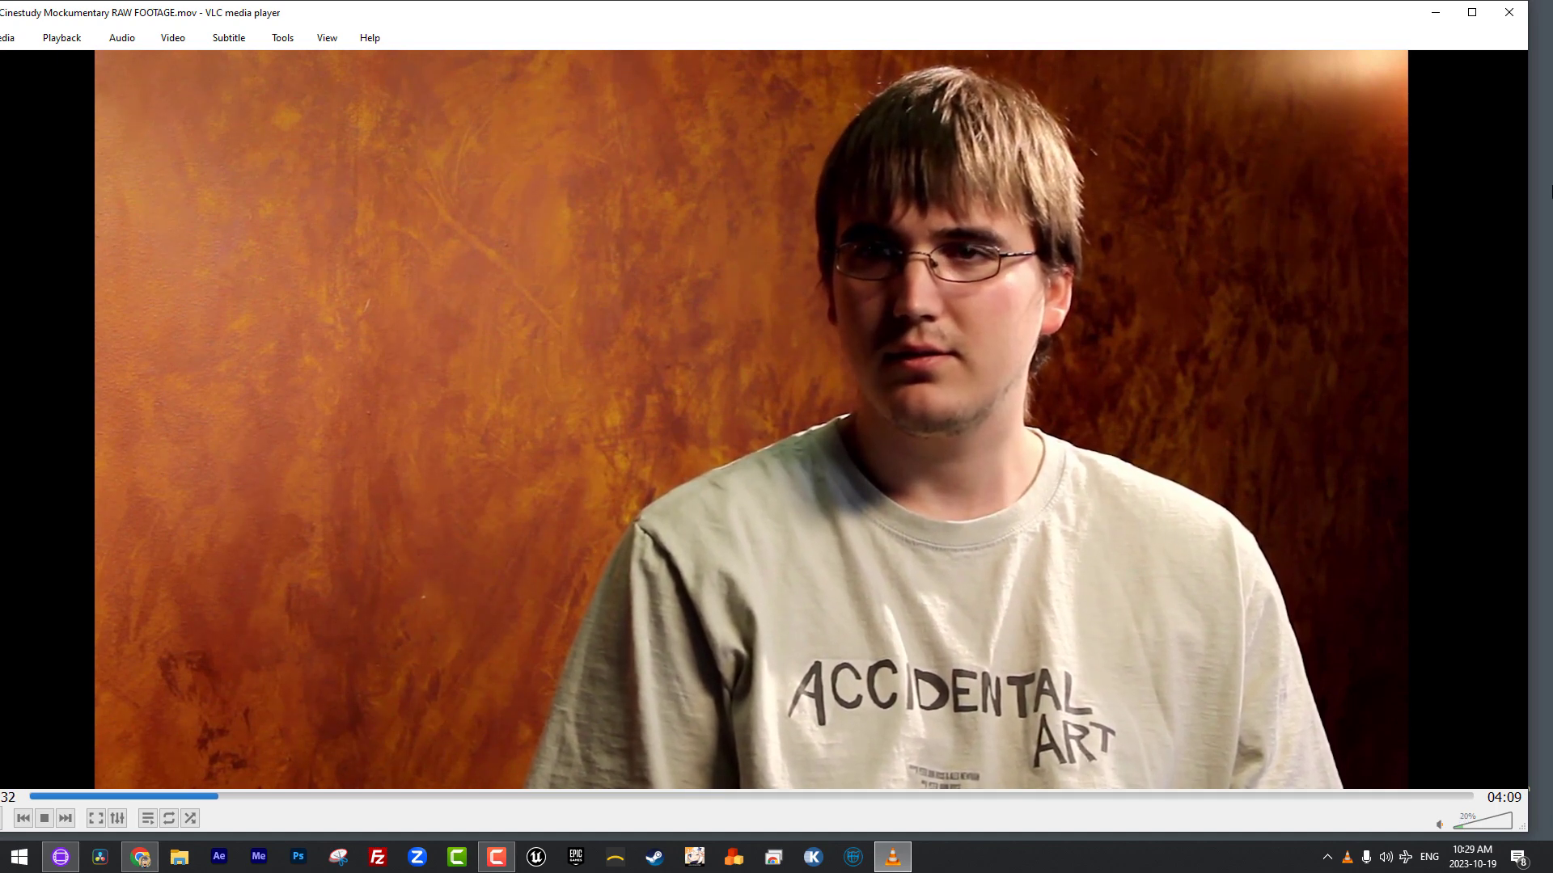
left_click(1524, 14)
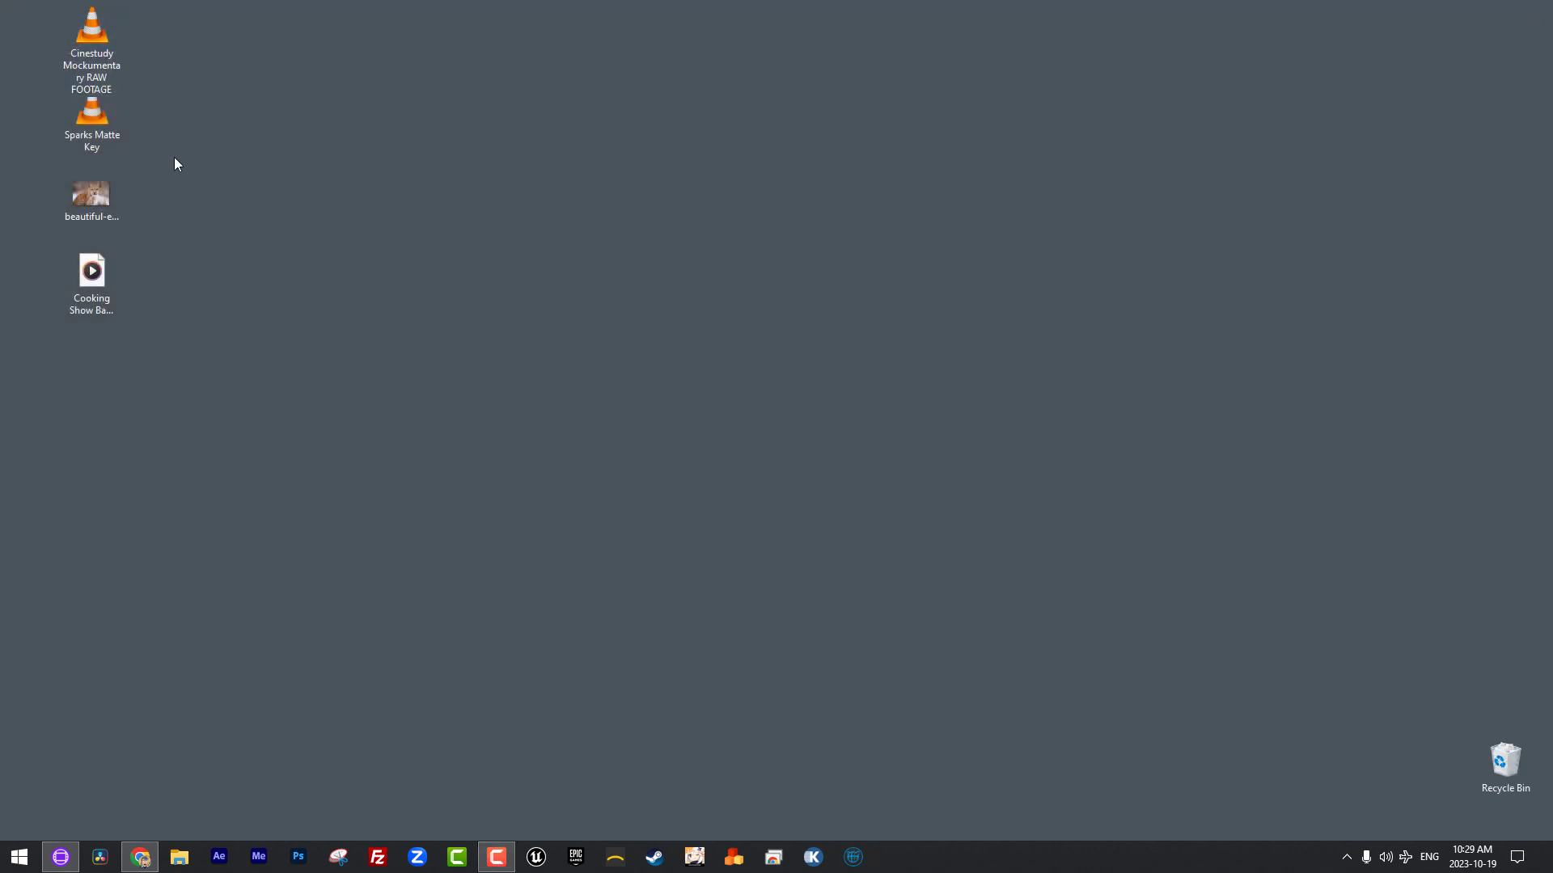
Step: Preview the Sparks Matte Key clip in VLC, close it, and open the lynx photo
left_click(80, 108)
double_click(79, 108)
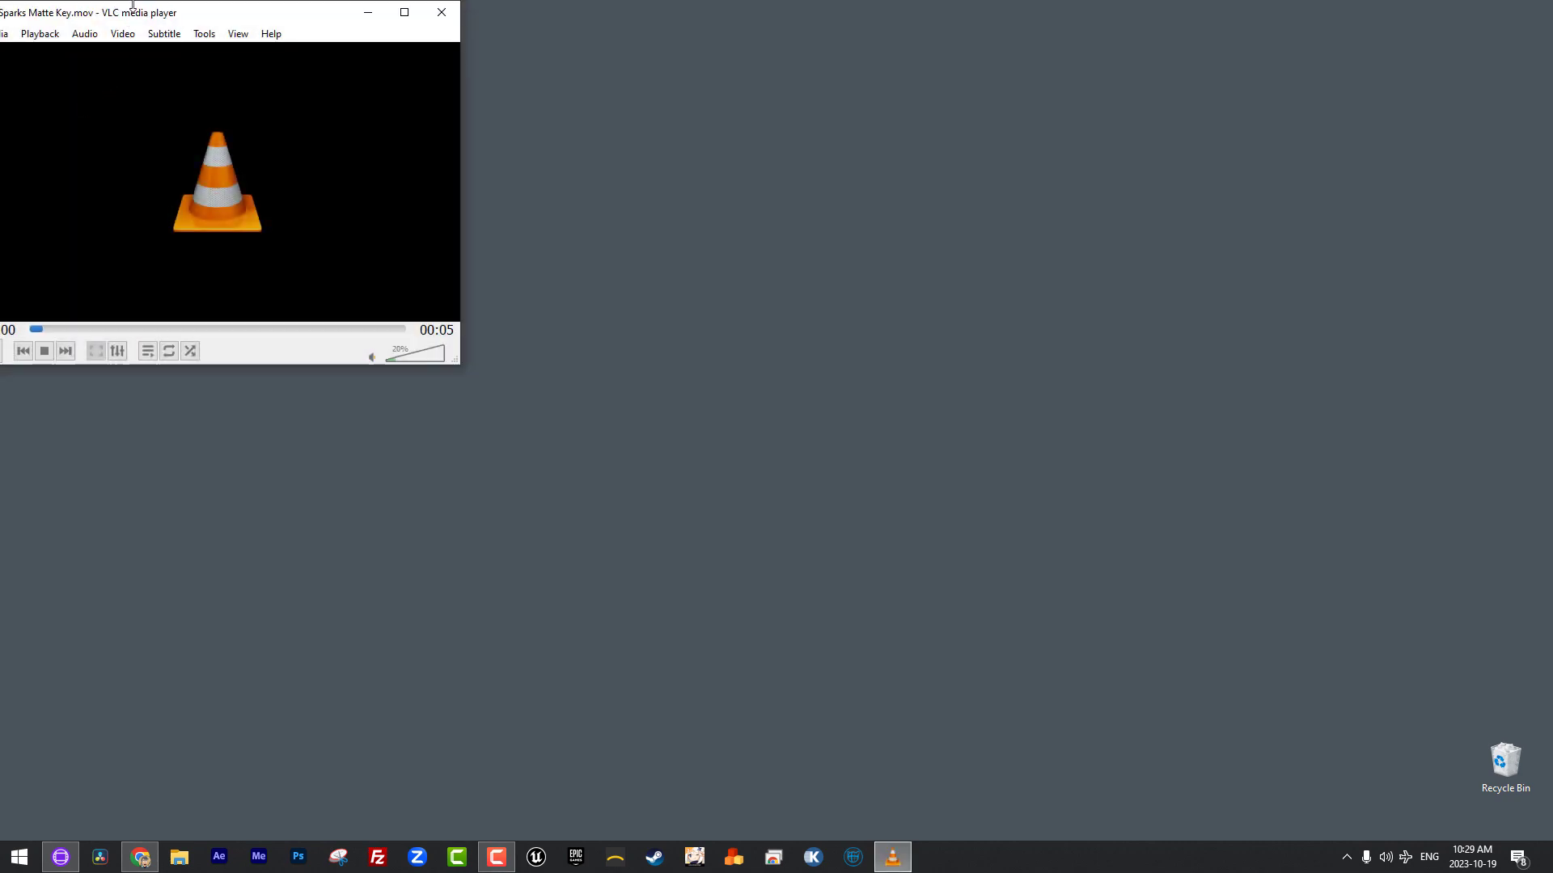
left_click_drag(134, 17, 649, 135)
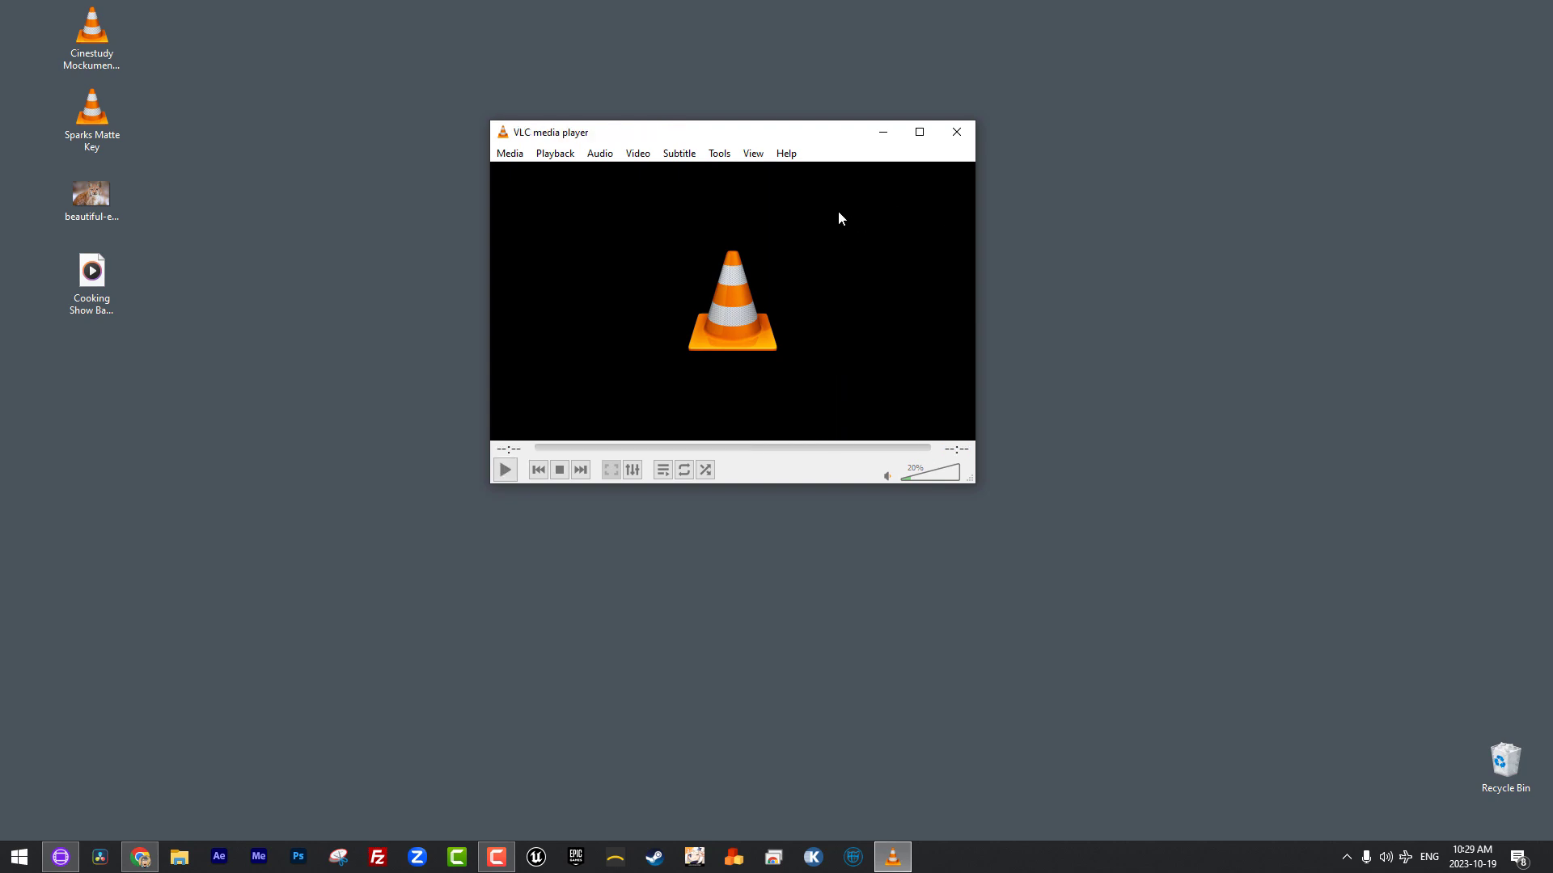
left_click(956, 132)
double_click(91, 197)
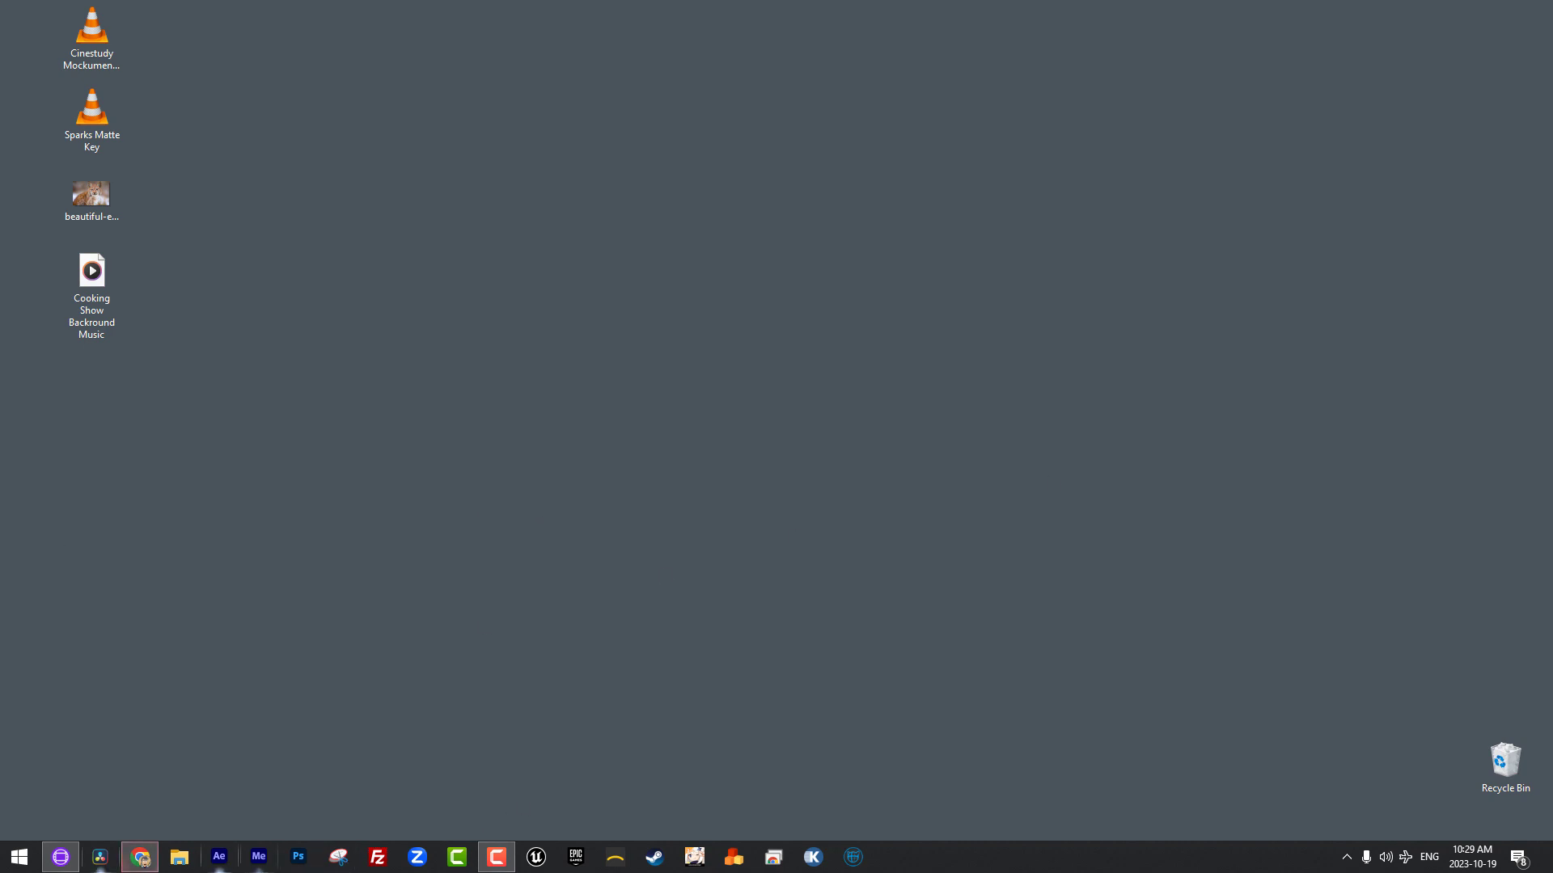
Step: Restore the Avid Media Composer window from the taskbar
left_click(56, 858)
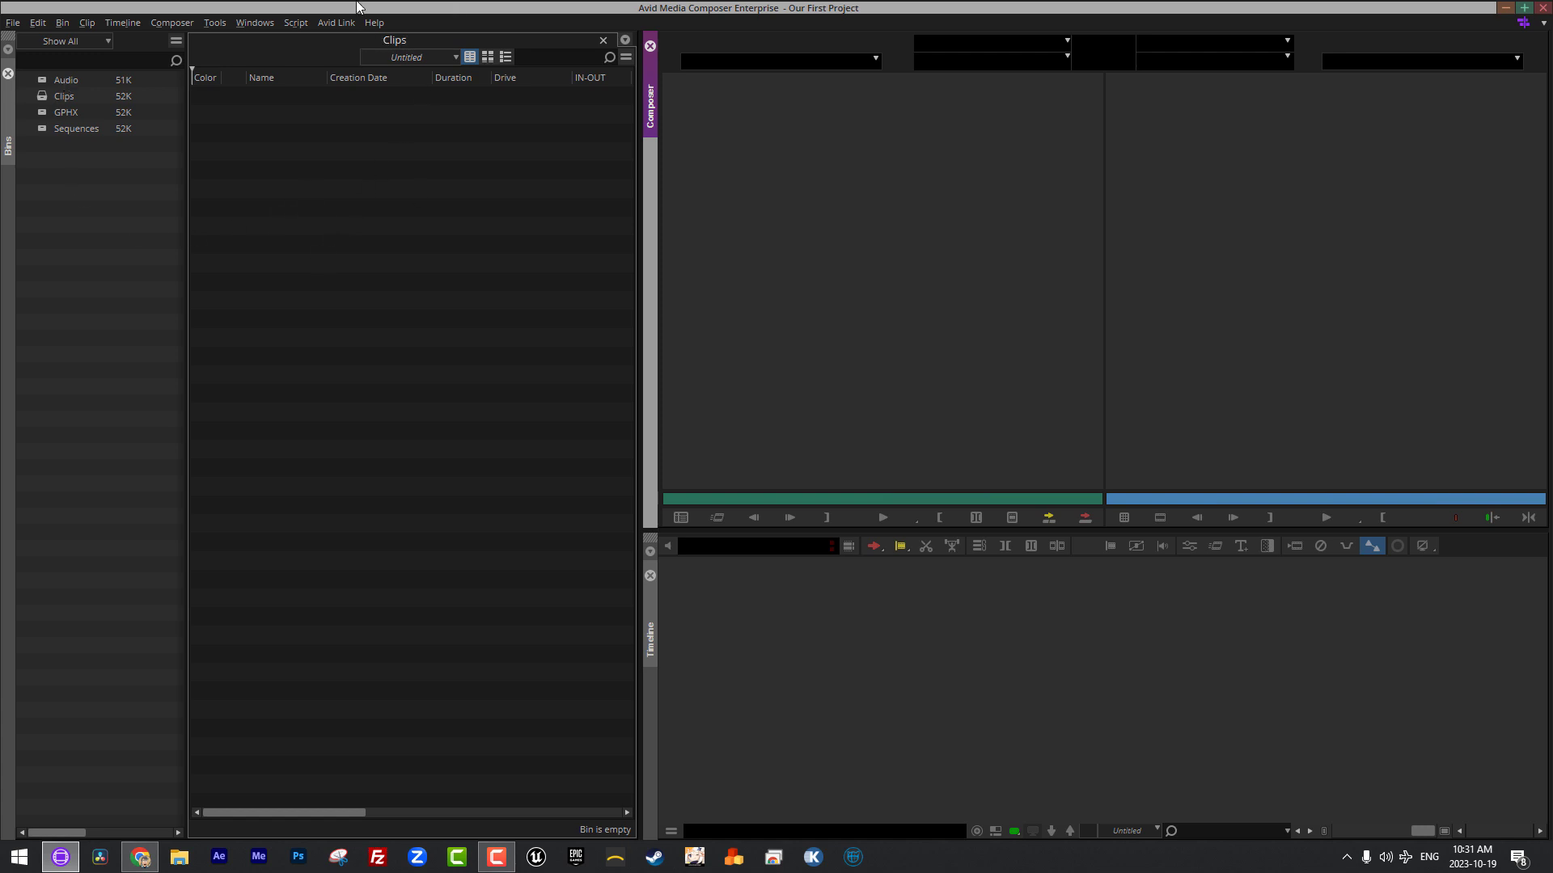
Step: Show the Input submenu from the empty Clips bin's context menu
right_click(265, 153)
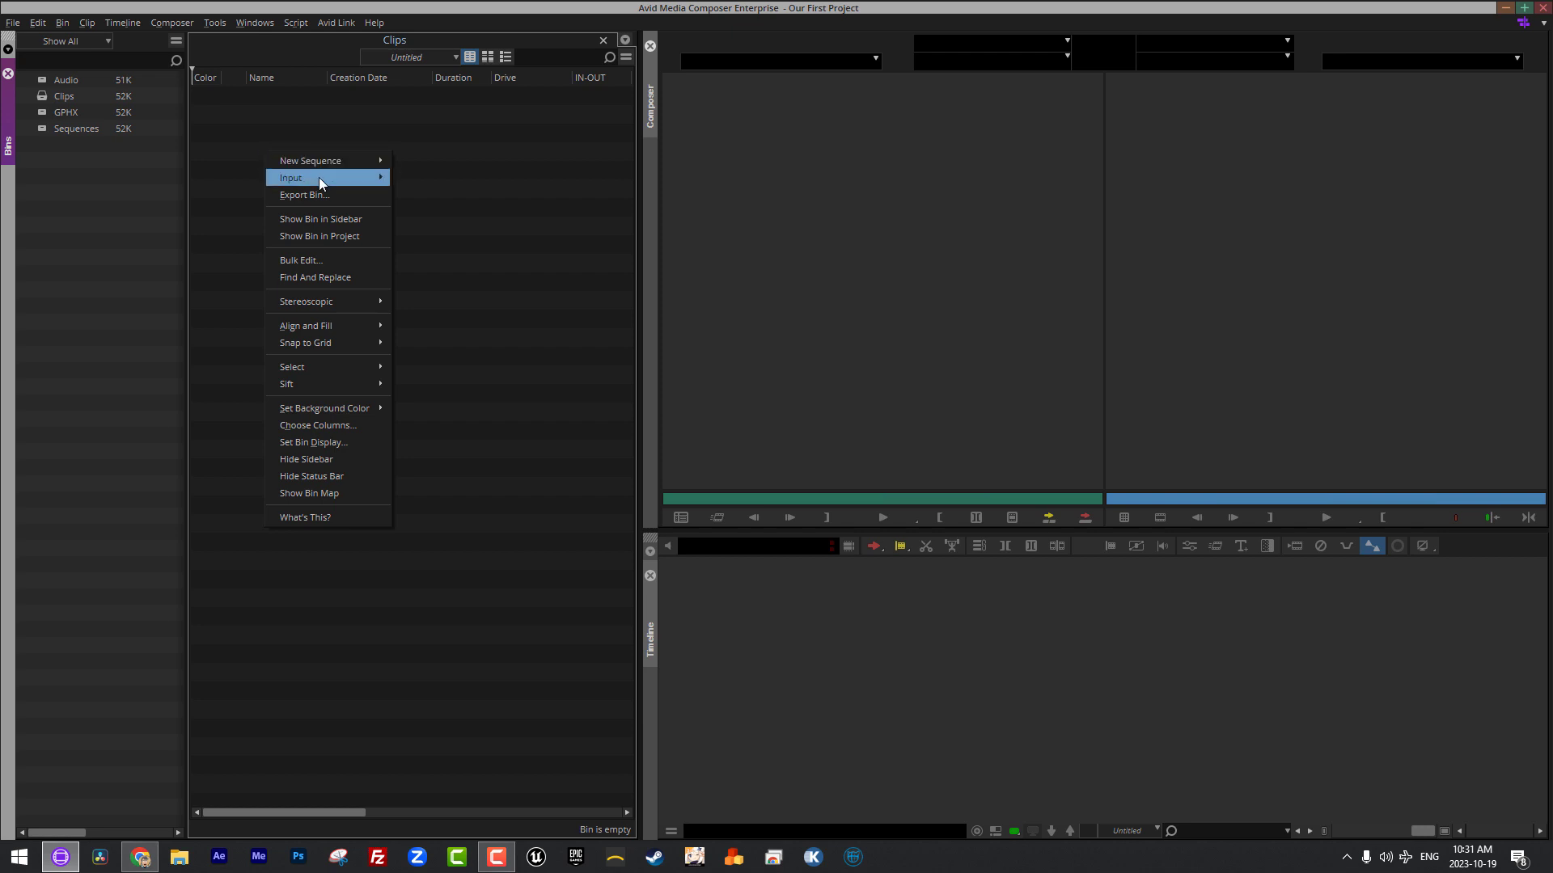
mouse_move(317, 177)
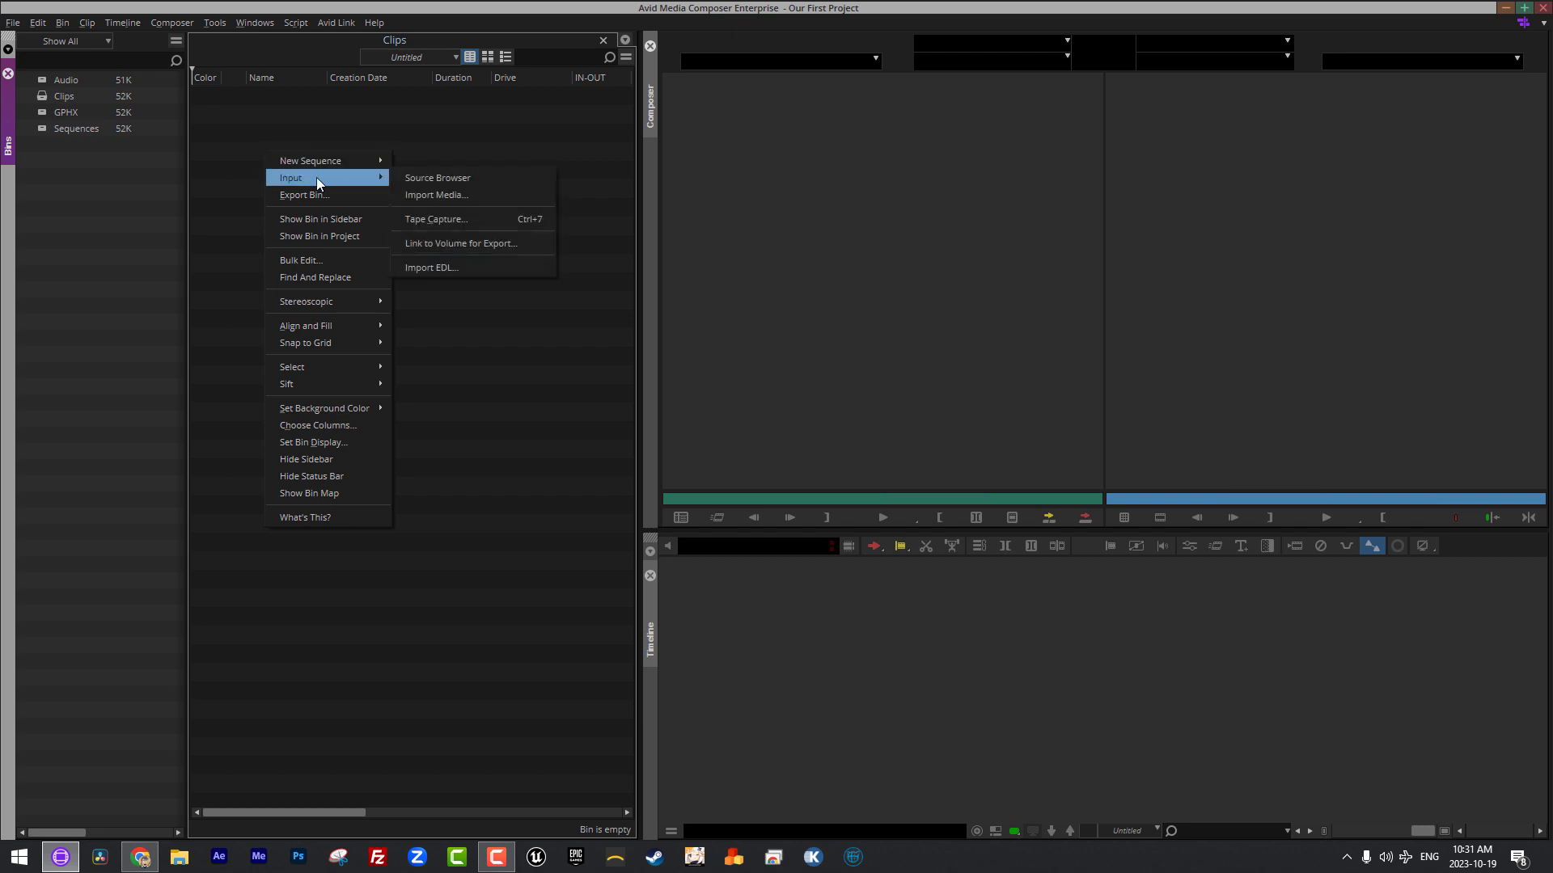
Step: Open the Source Browser and collapse the Users folder in its folder tree
left_click(464, 177)
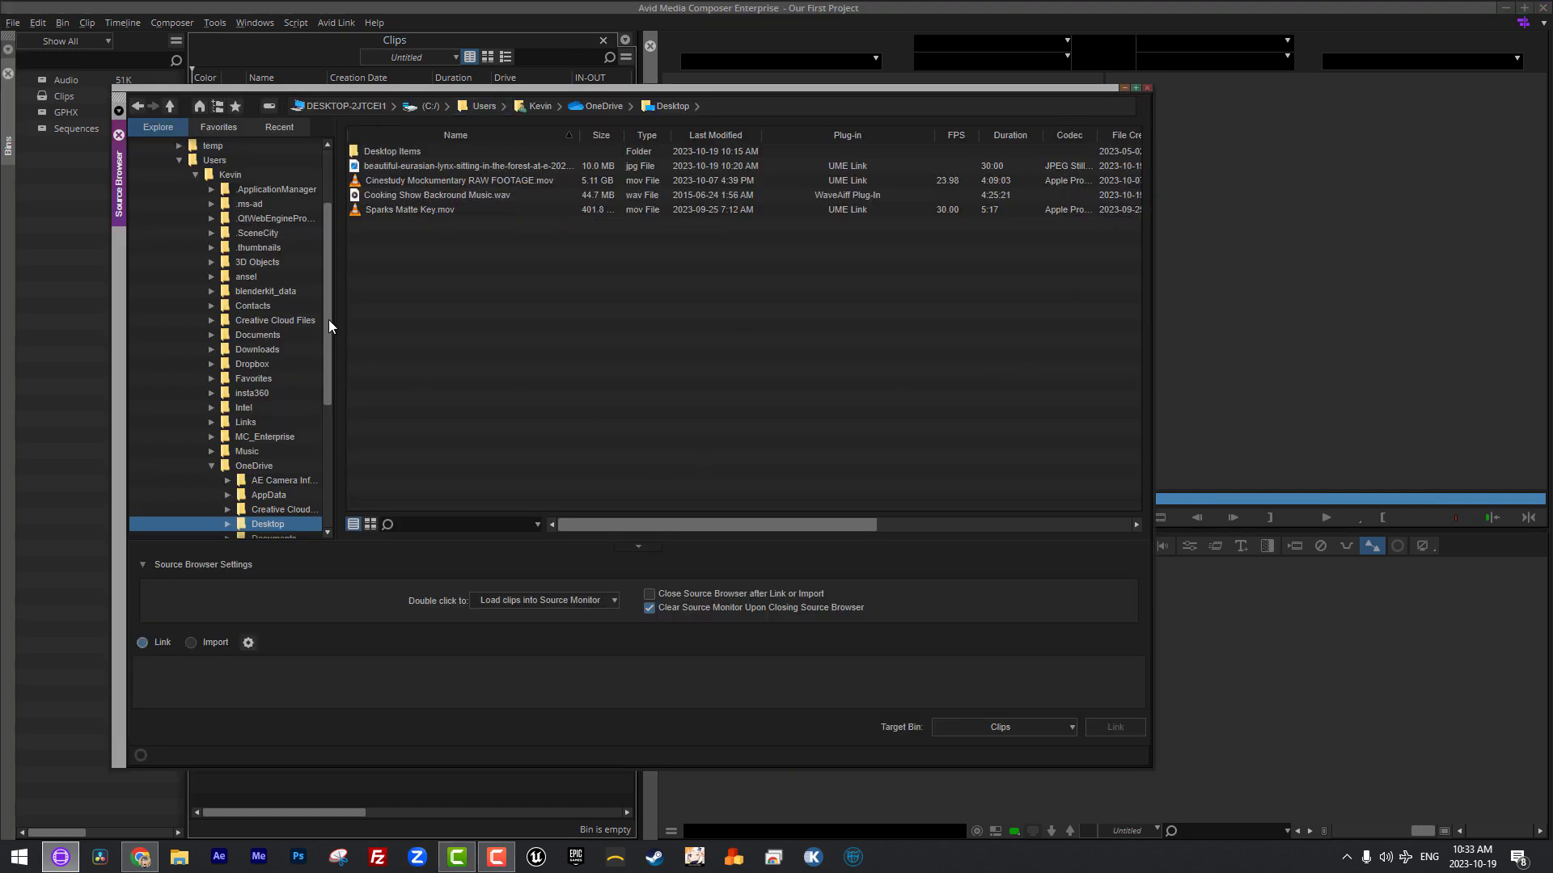
scroll(329, 319, "up", 2)
left_click(178, 262)
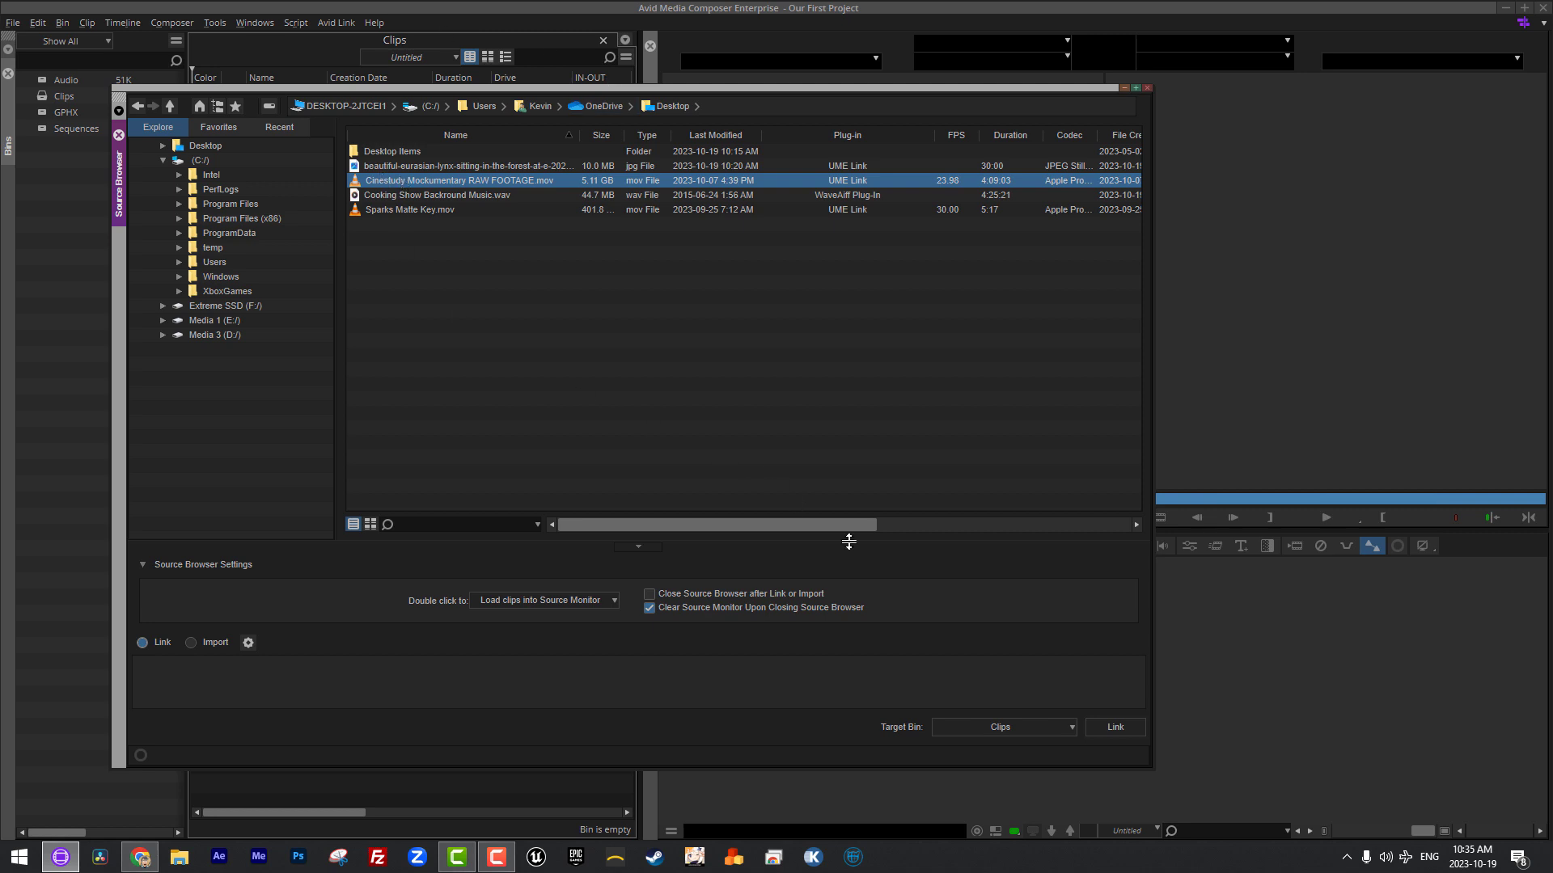
Step: Link the Cinestudy raw footage into the Clips bin and move the Source Browser aside
left_click(1114, 727)
left_click_drag(545, 90, 483, 134)
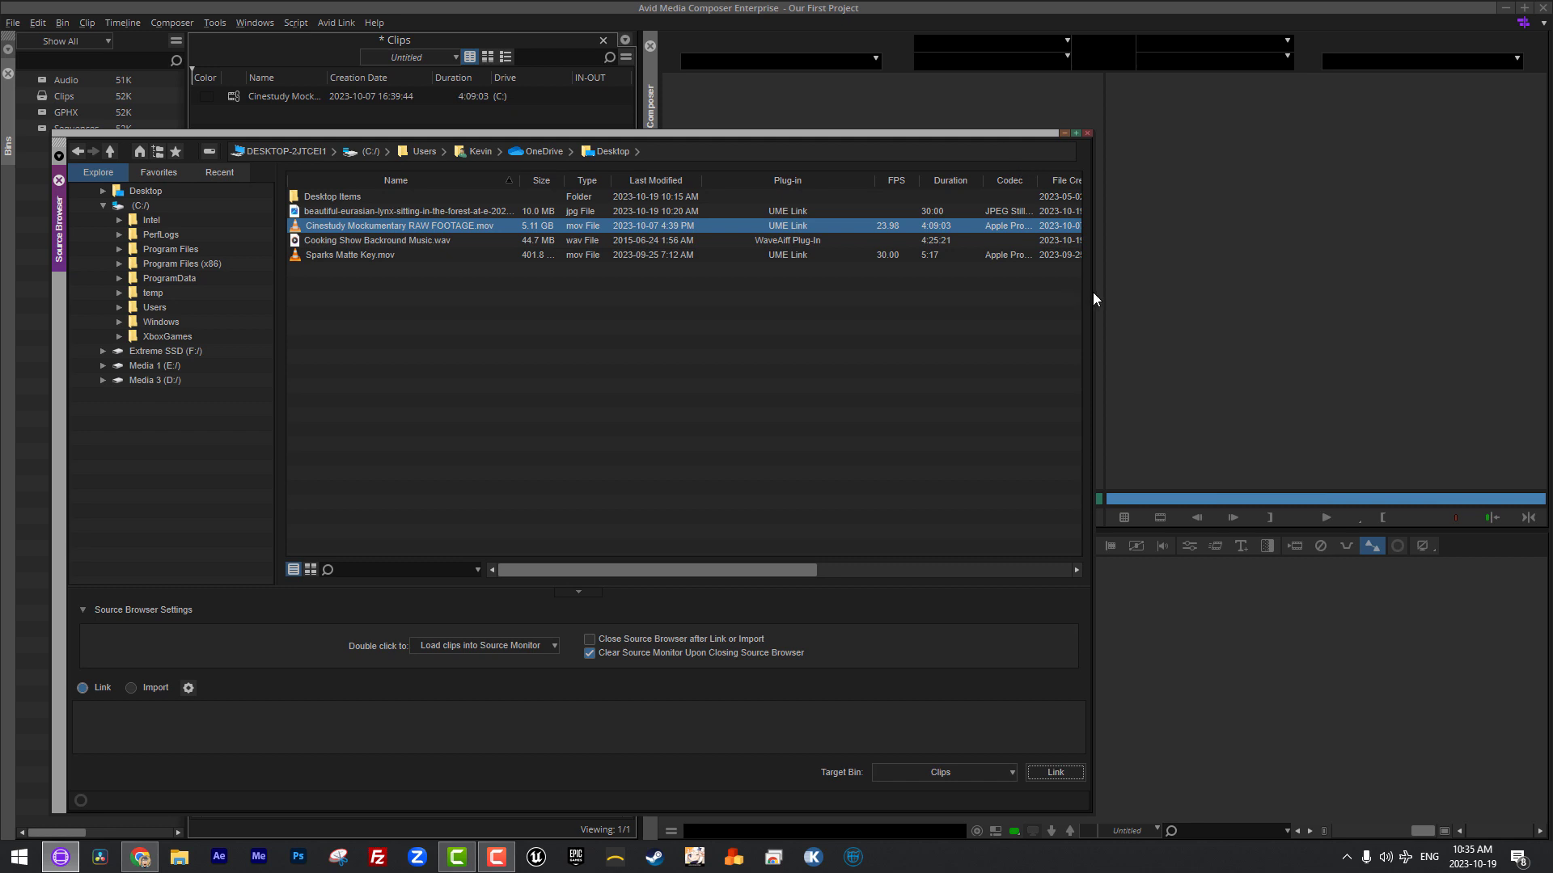
left_click_drag(1093, 293, 644, 293)
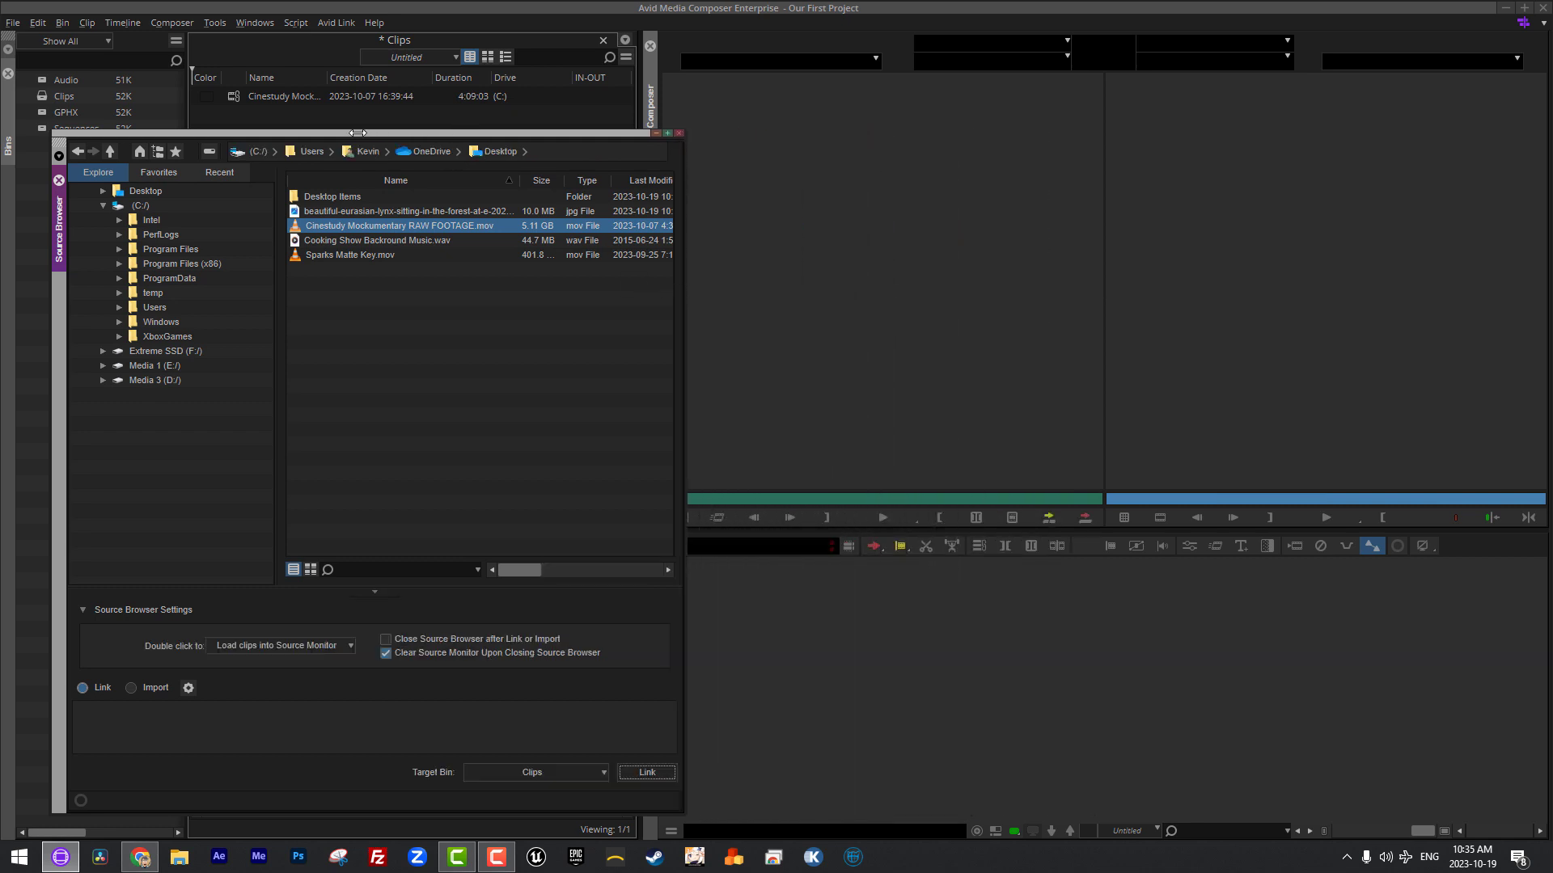
left_click(949, 249)
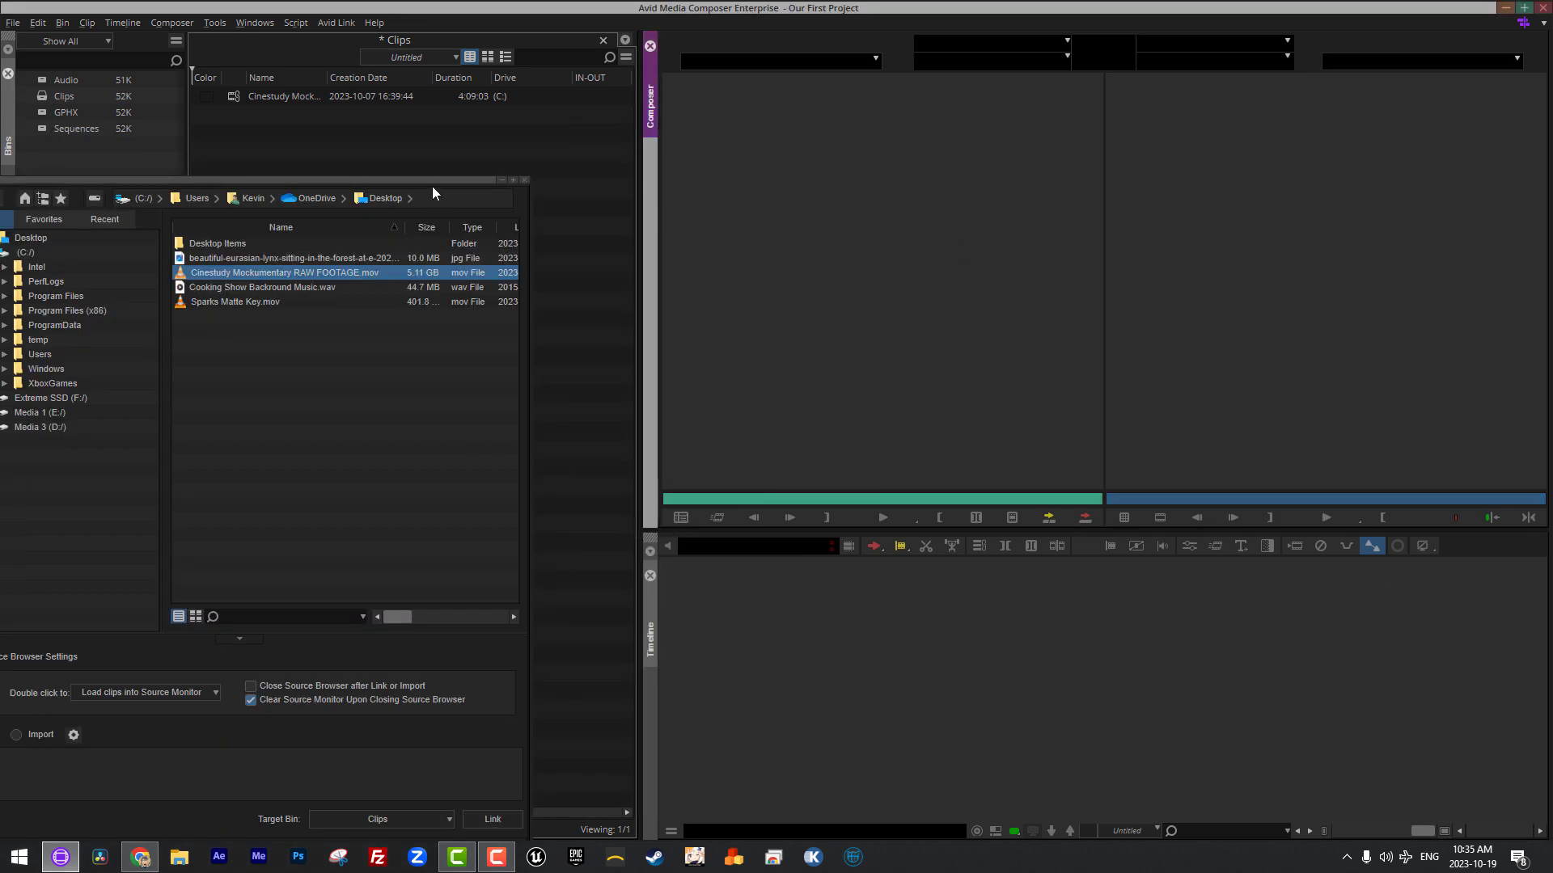
left_click_drag(435, 184, 522, 170)
Step: Load the linked clip into the Source monitor, scrub through it, then delete it
double_click(231, 96)
left_click_drag(738, 499, 704, 498)
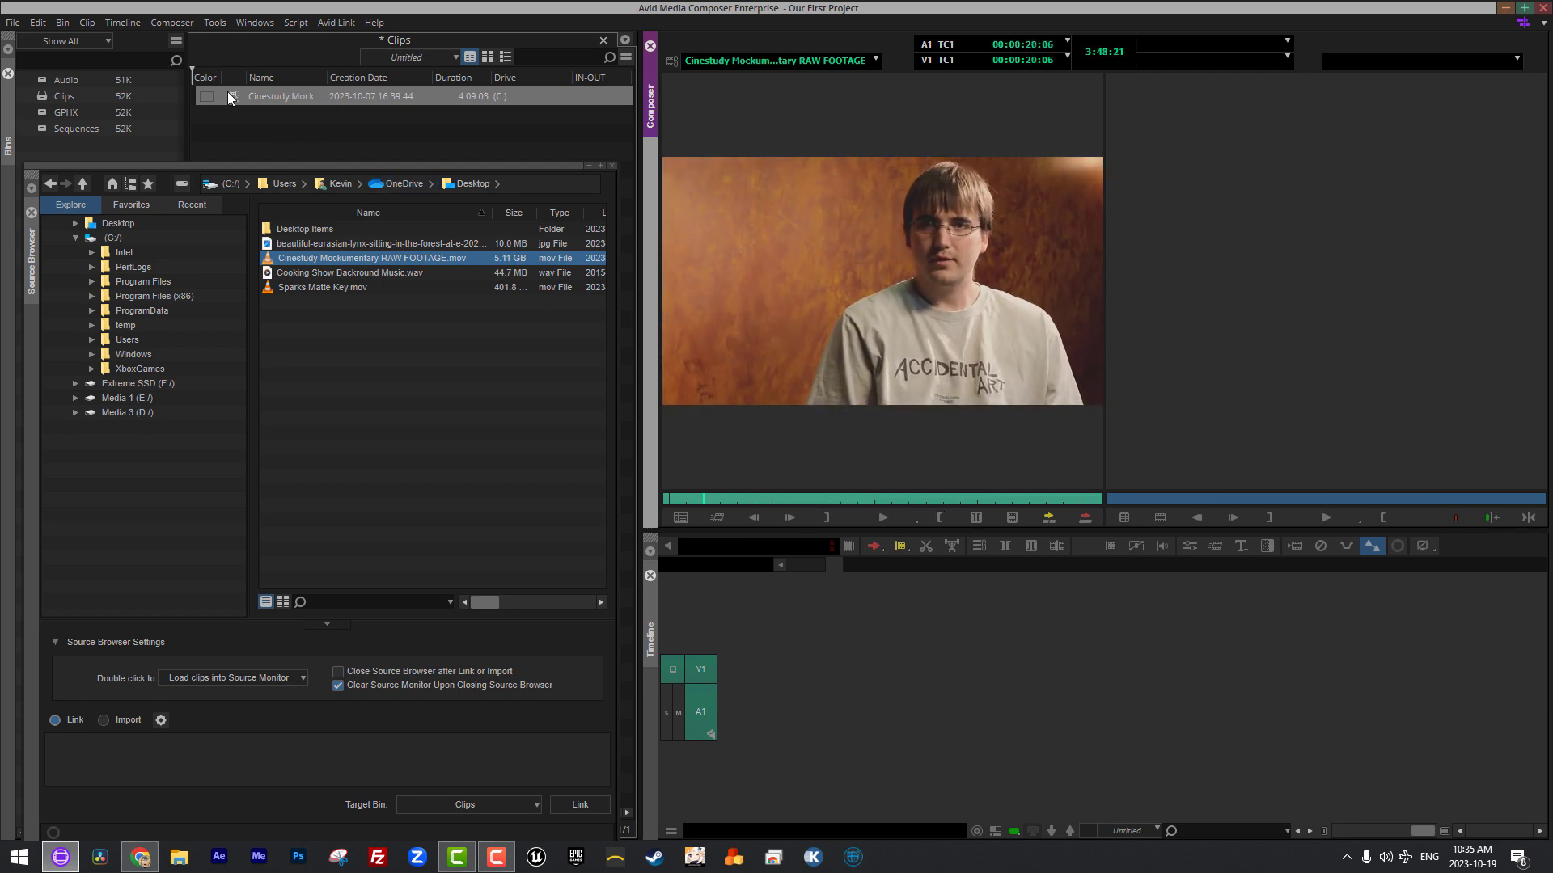
key("Delete")
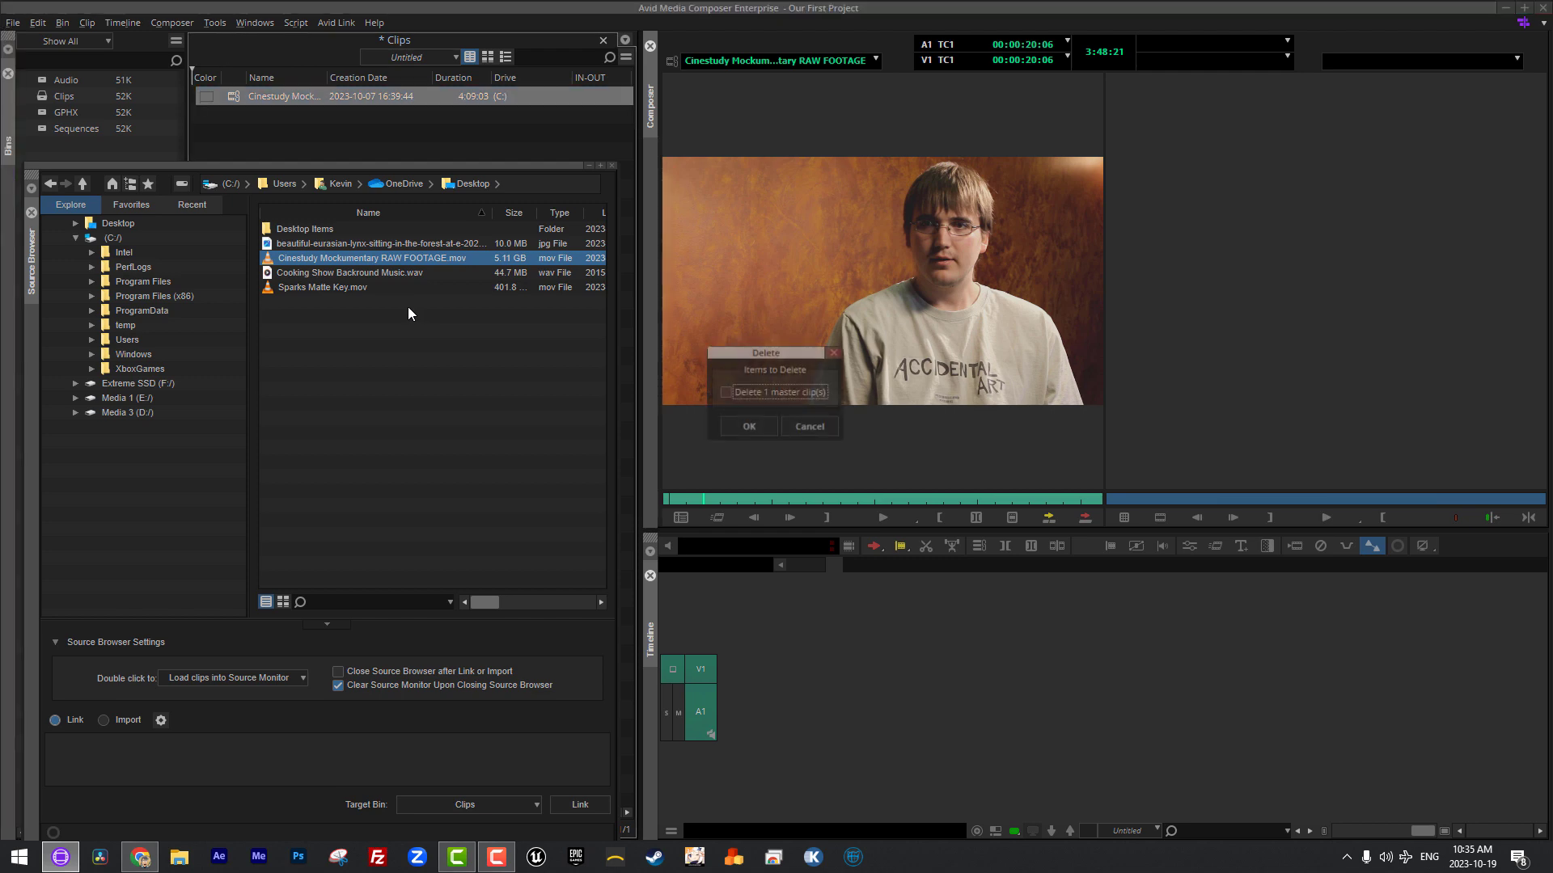
Step: Confirm deleting the master clip and load the Cinestudy footage into the Source monitor from the browser
left_click(759, 423)
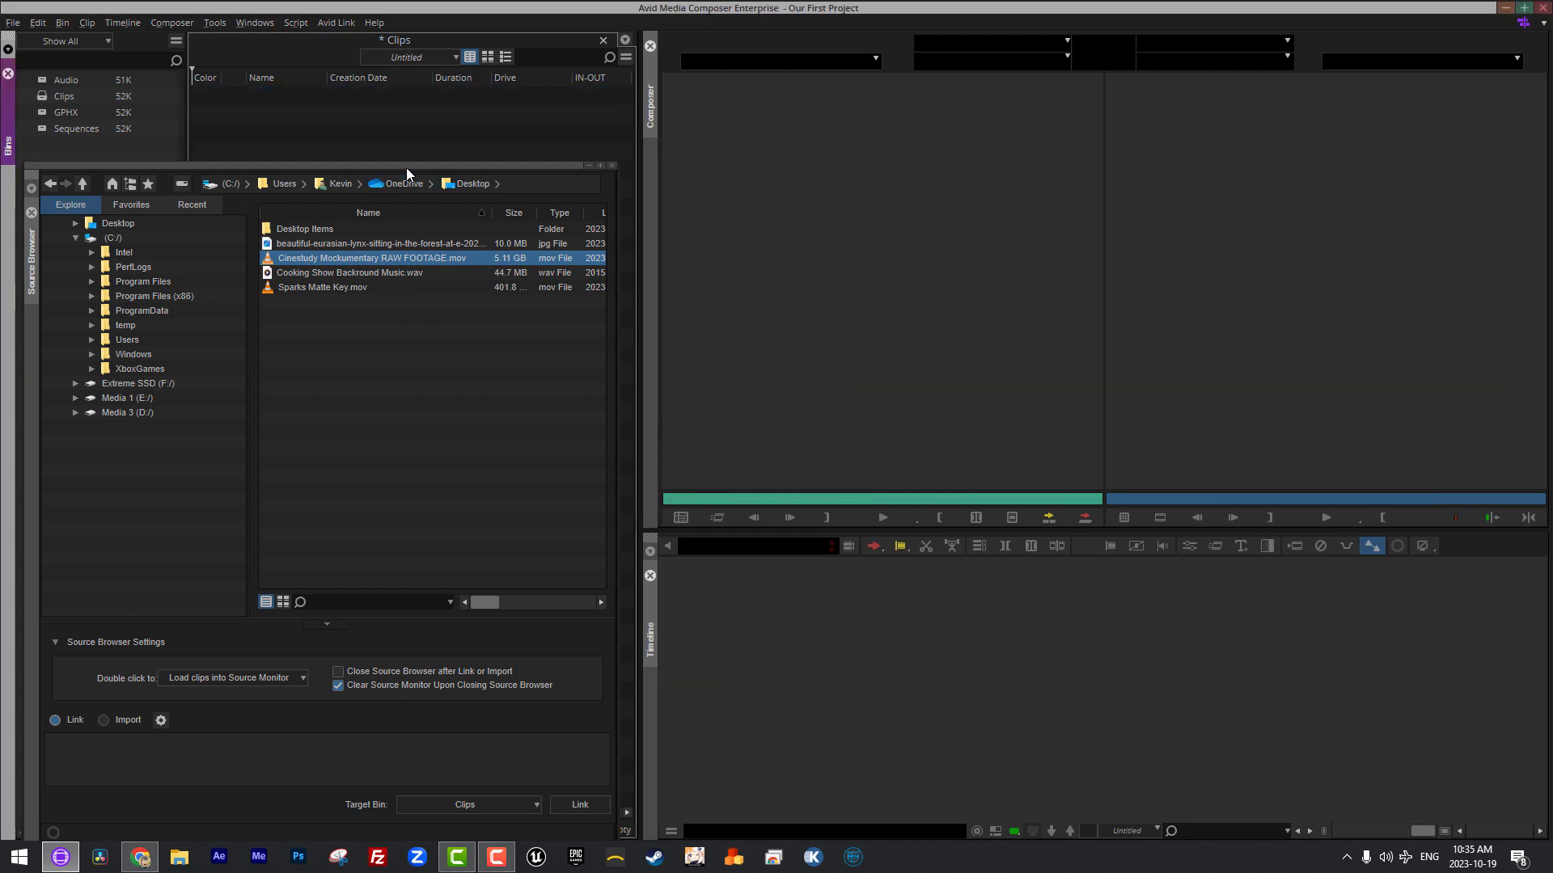
left_click_drag(406, 167, 406, 158)
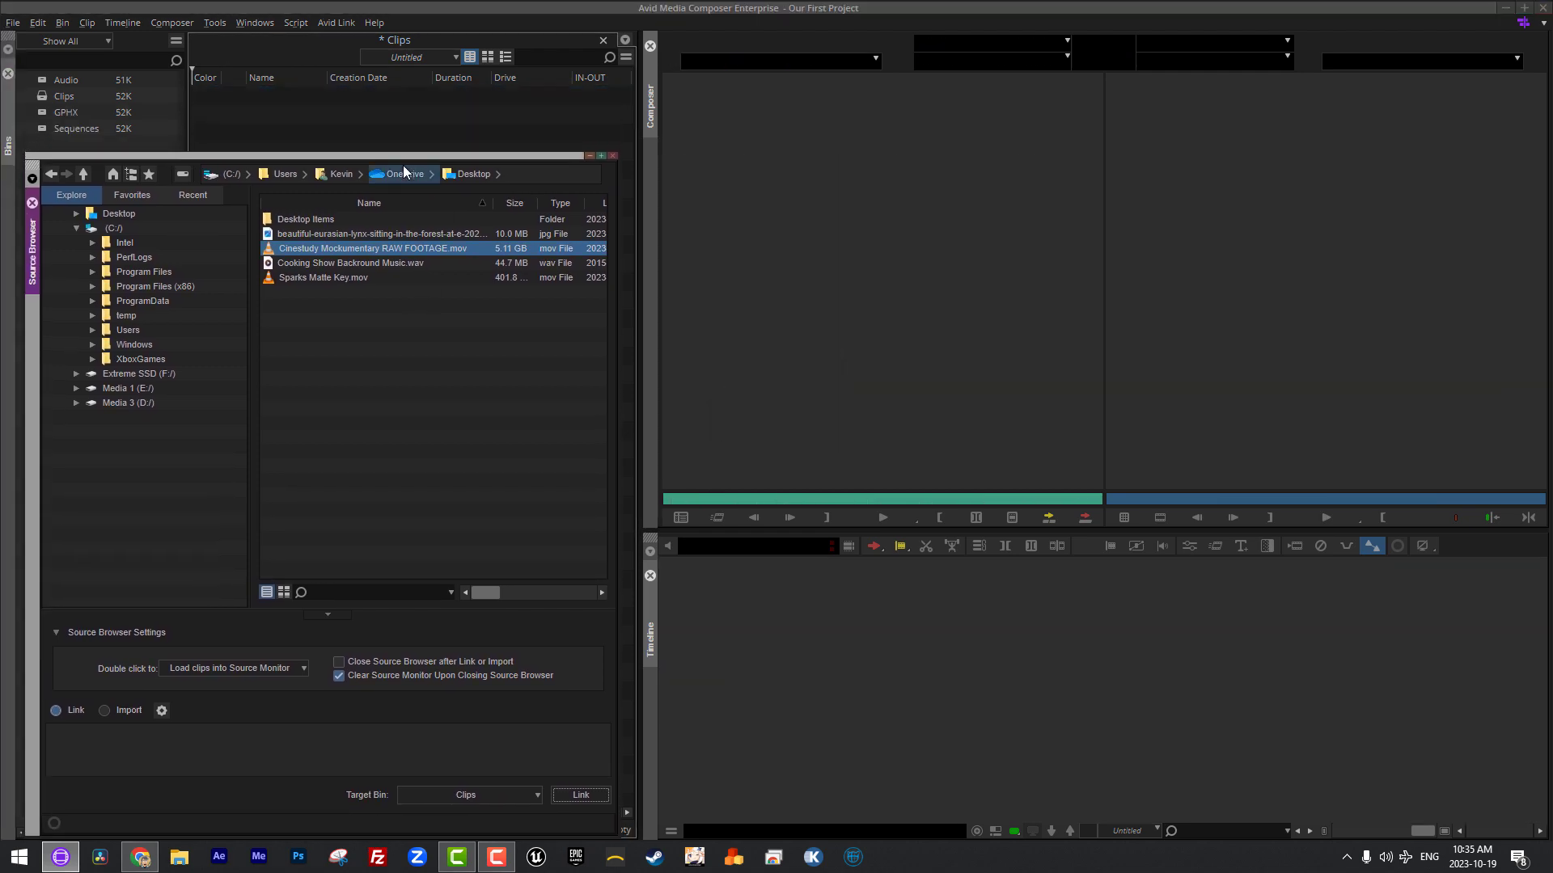
double_click(268, 252)
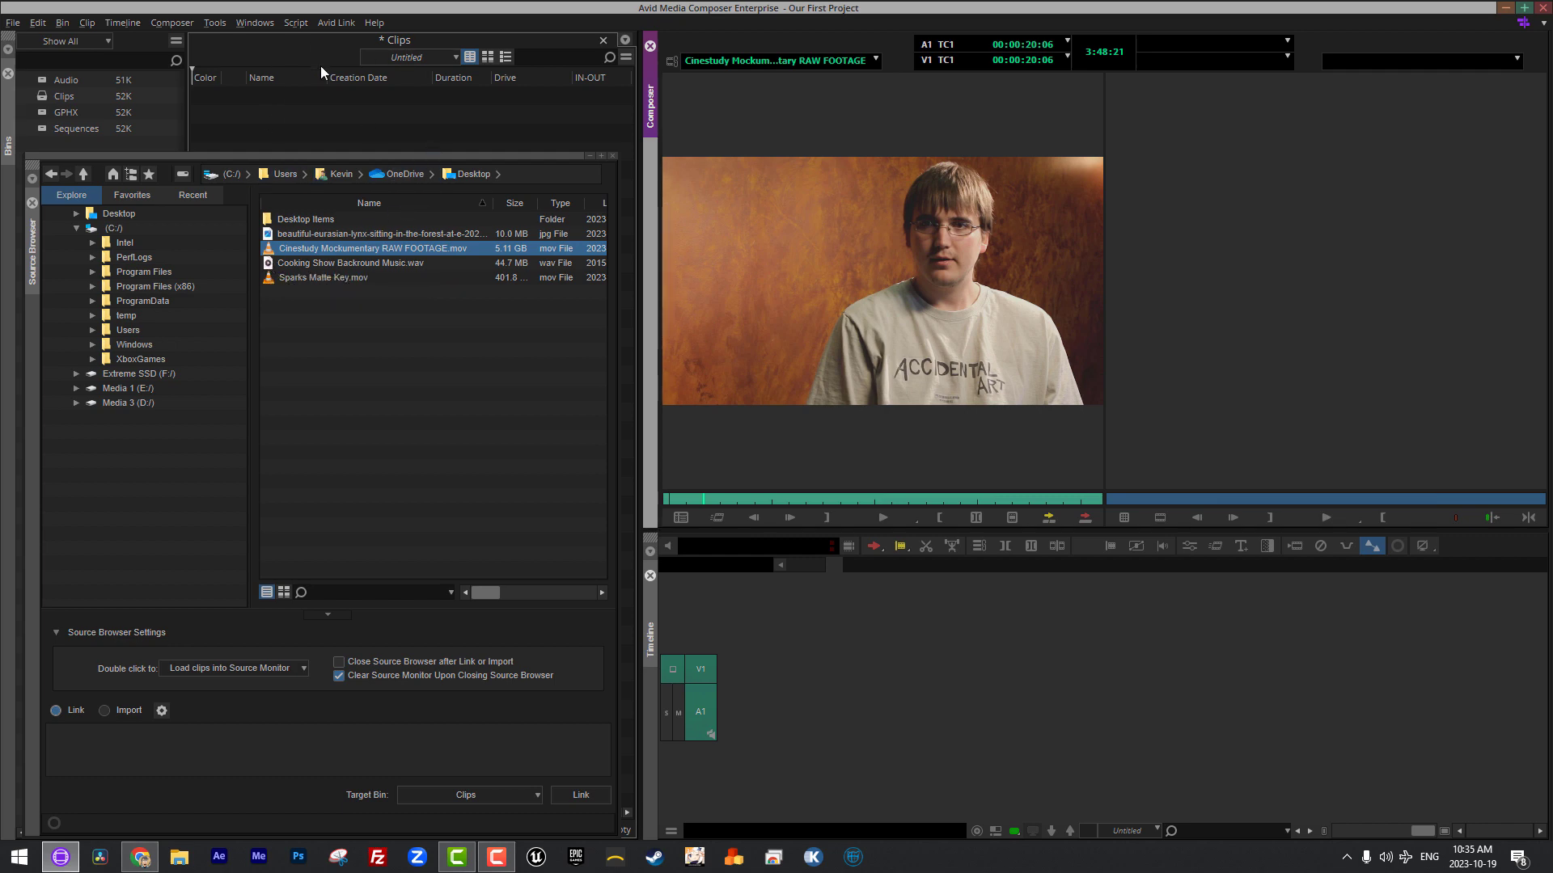
Step: Play the source clip from about 00:01:32, then show the 'Double click to' behaviour choices
left_click_drag(760, 497, 827, 497)
key("space")
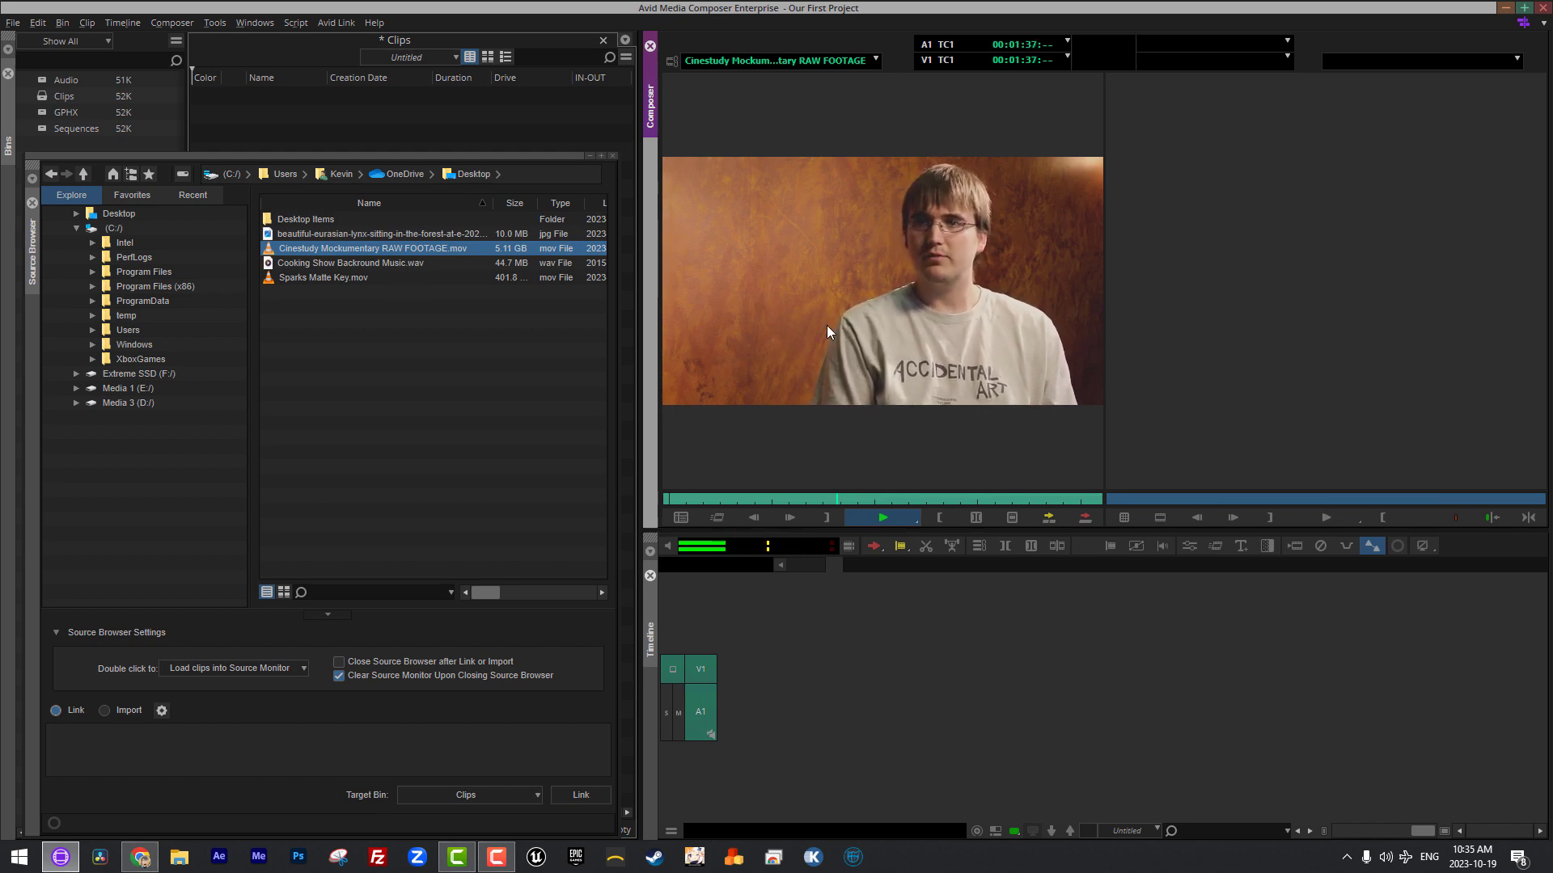
key("space")
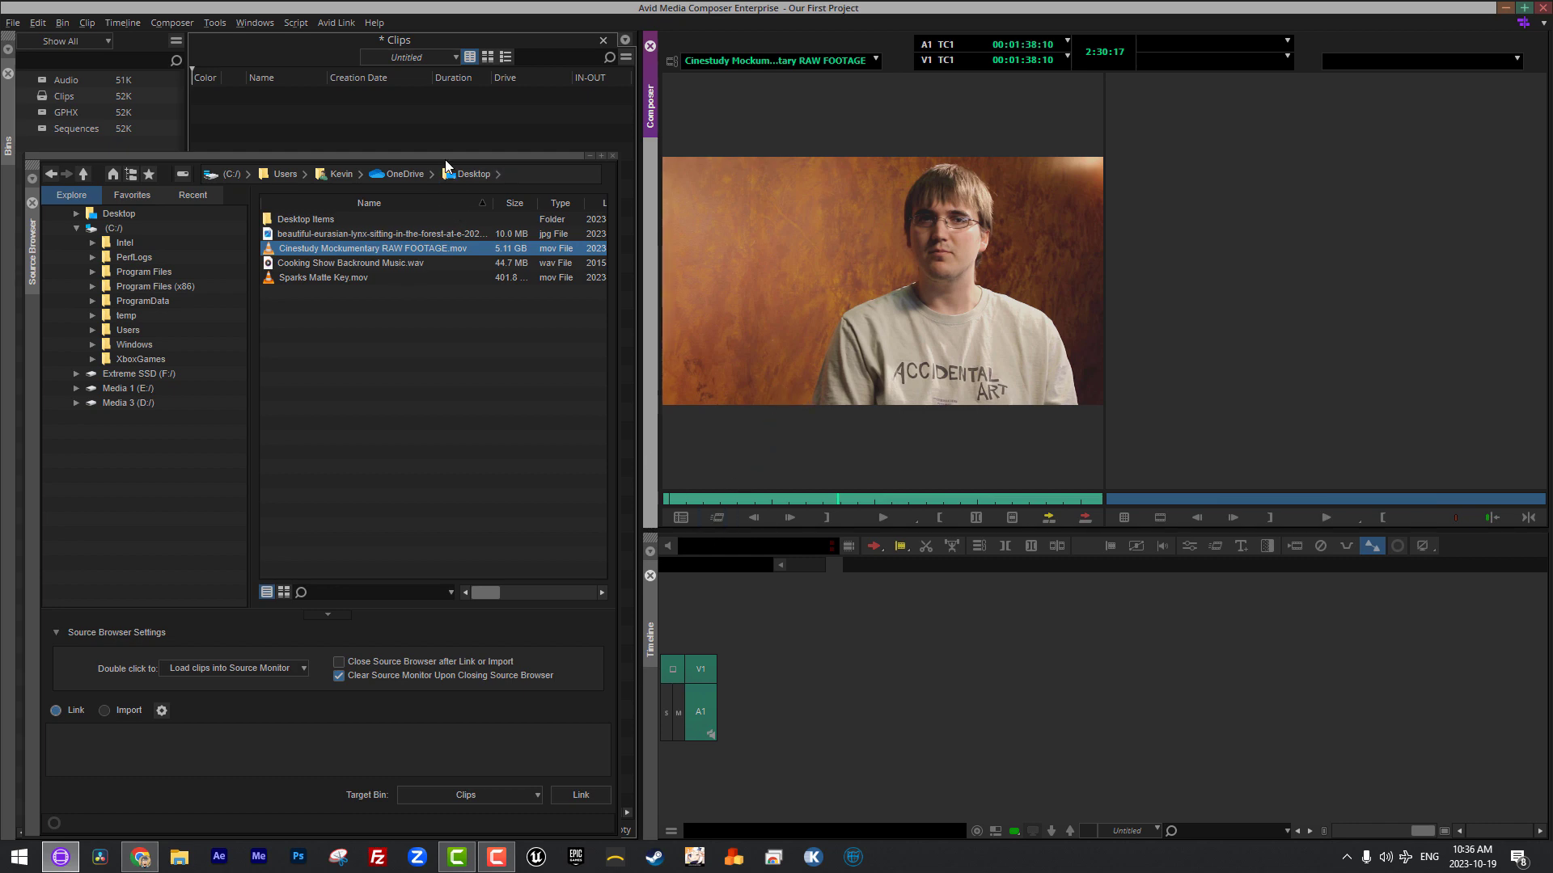
left_click_drag(445, 155, 453, 94)
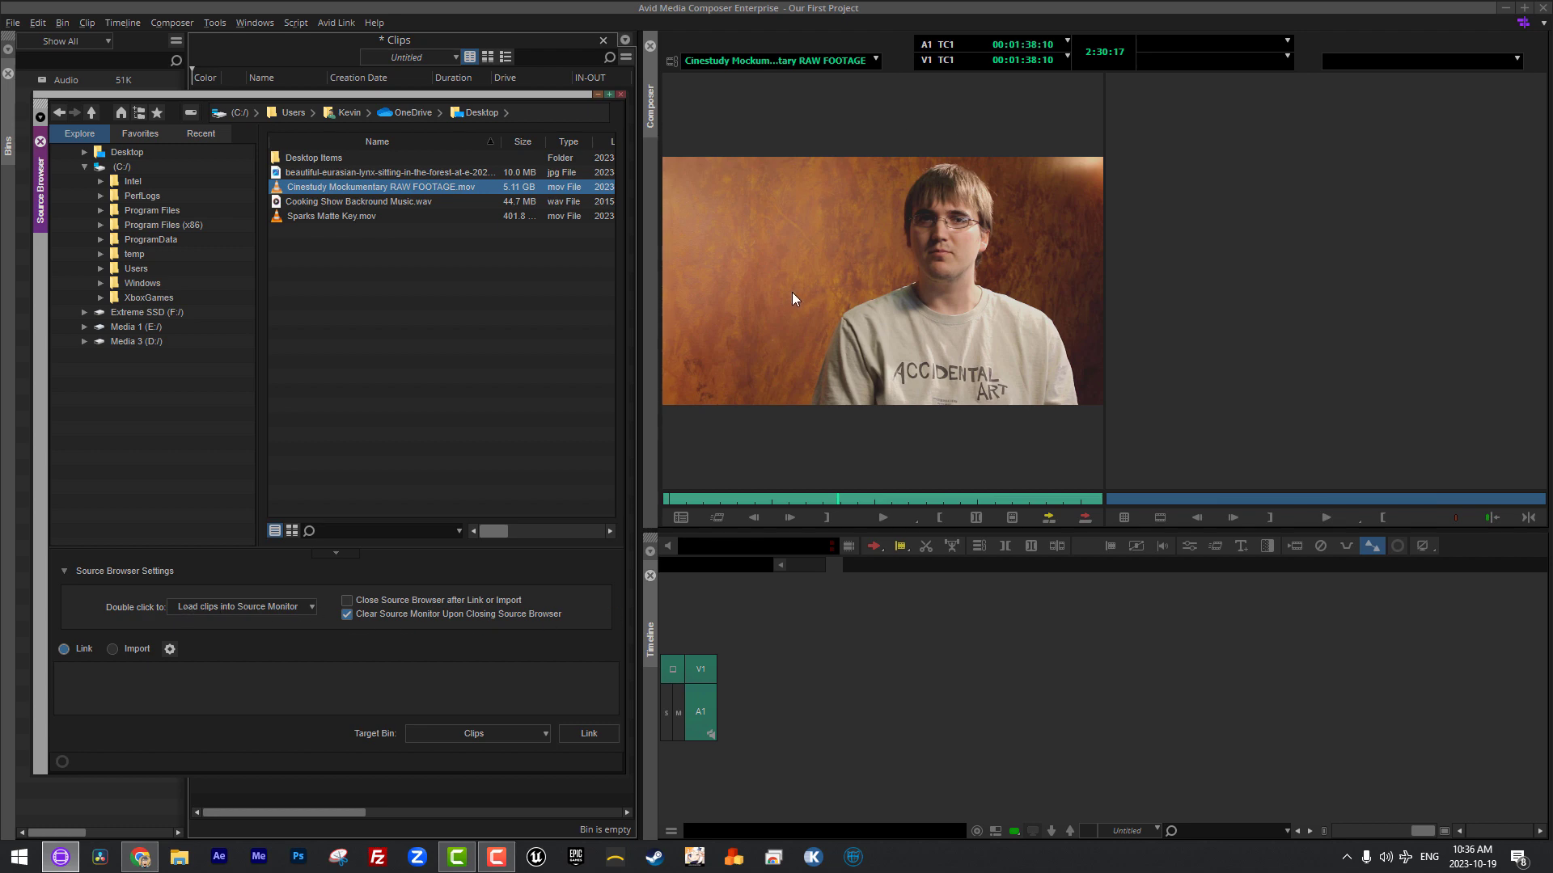
left_click(292, 605)
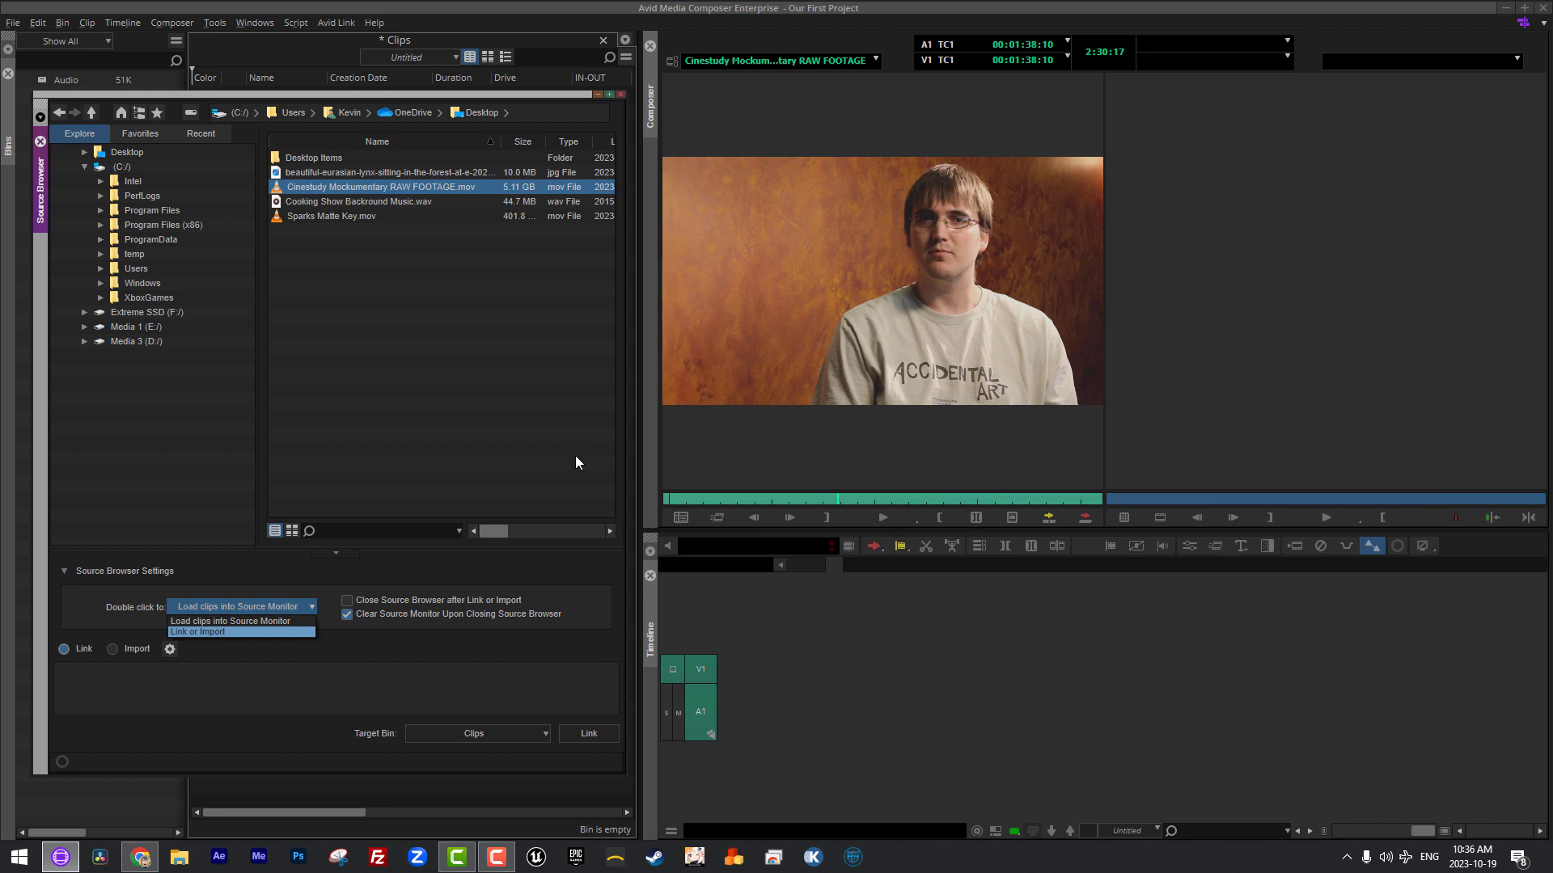
Step: Dismiss the 'Double click to' options unchanged and close the Source Browser, clearing the Source monitor
left_click(397, 330)
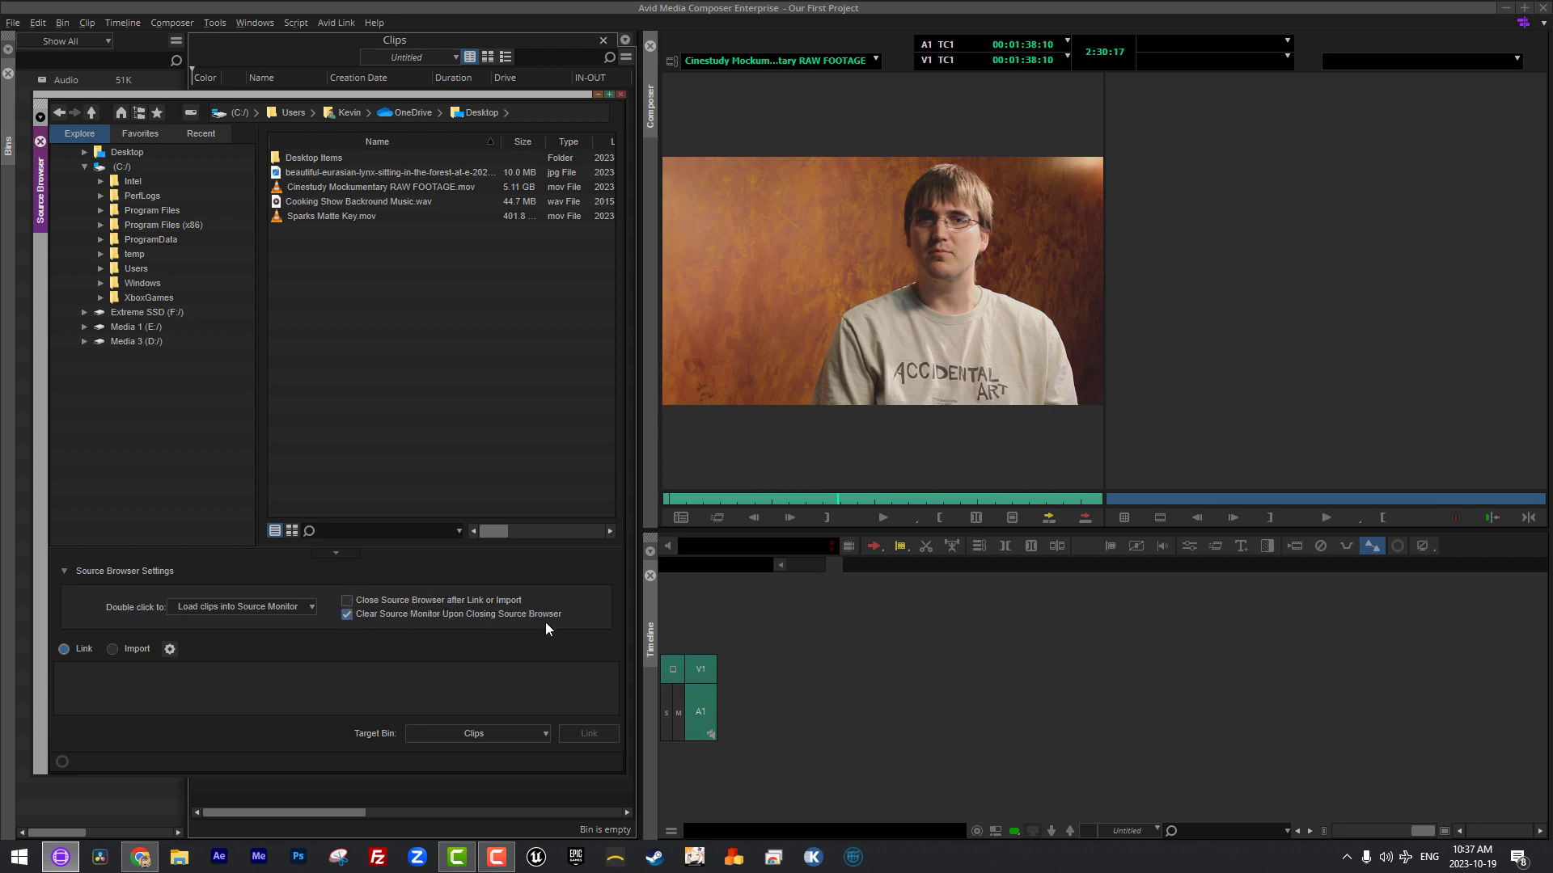
left_click_drag(454, 95, 589, 119)
left_click(612, 108)
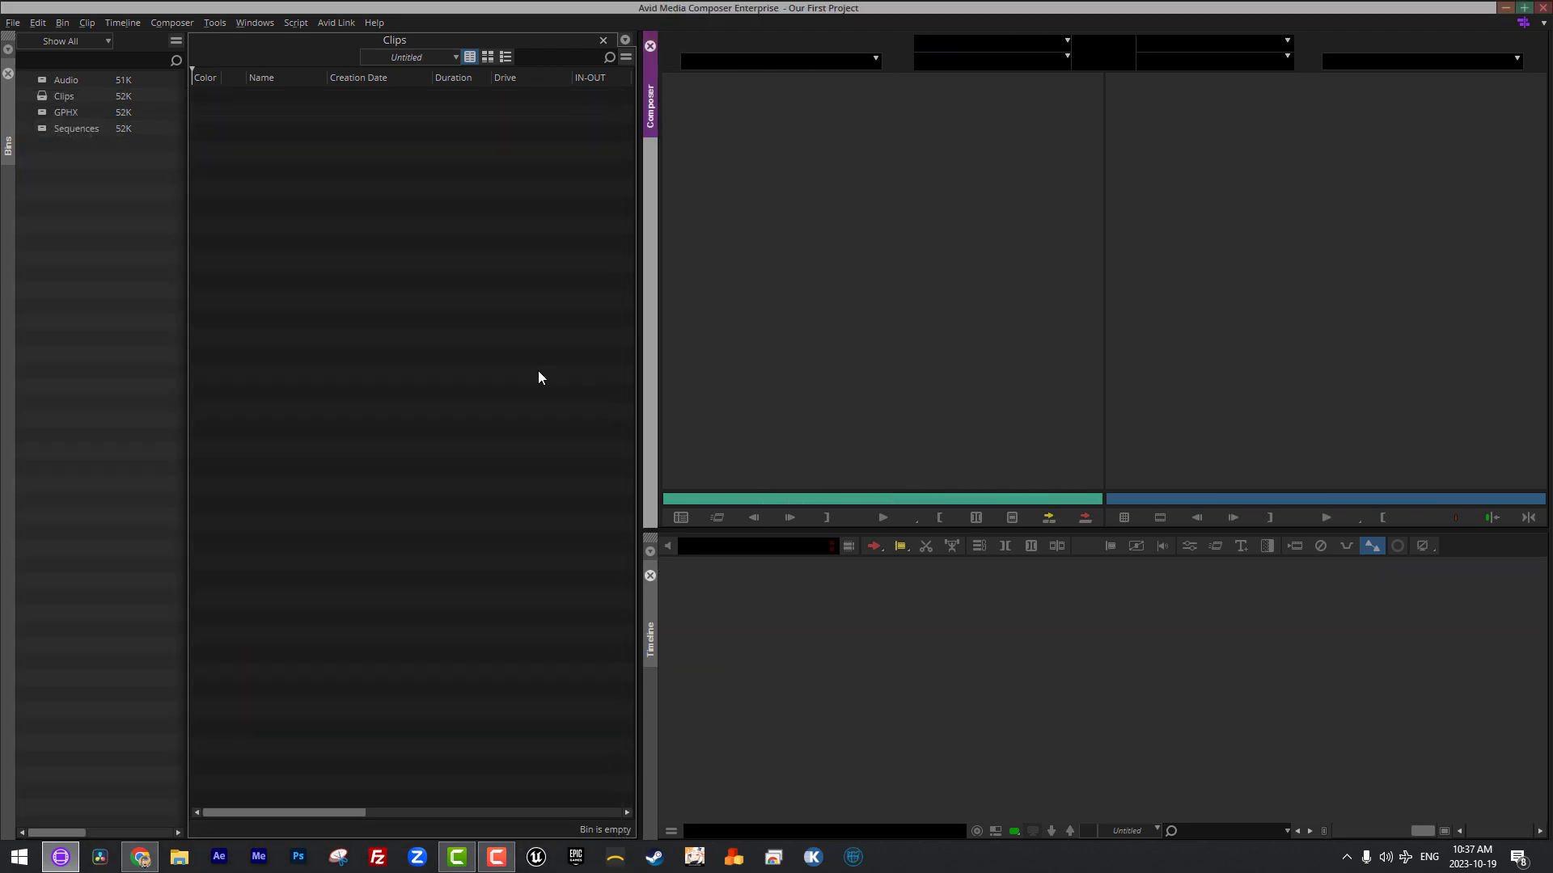
right_click(323, 164)
Step: Reopen the Source Browser, enable 'Close Source Browser after Link or Import', and select the Cinestudy file
mouse_move(343, 171)
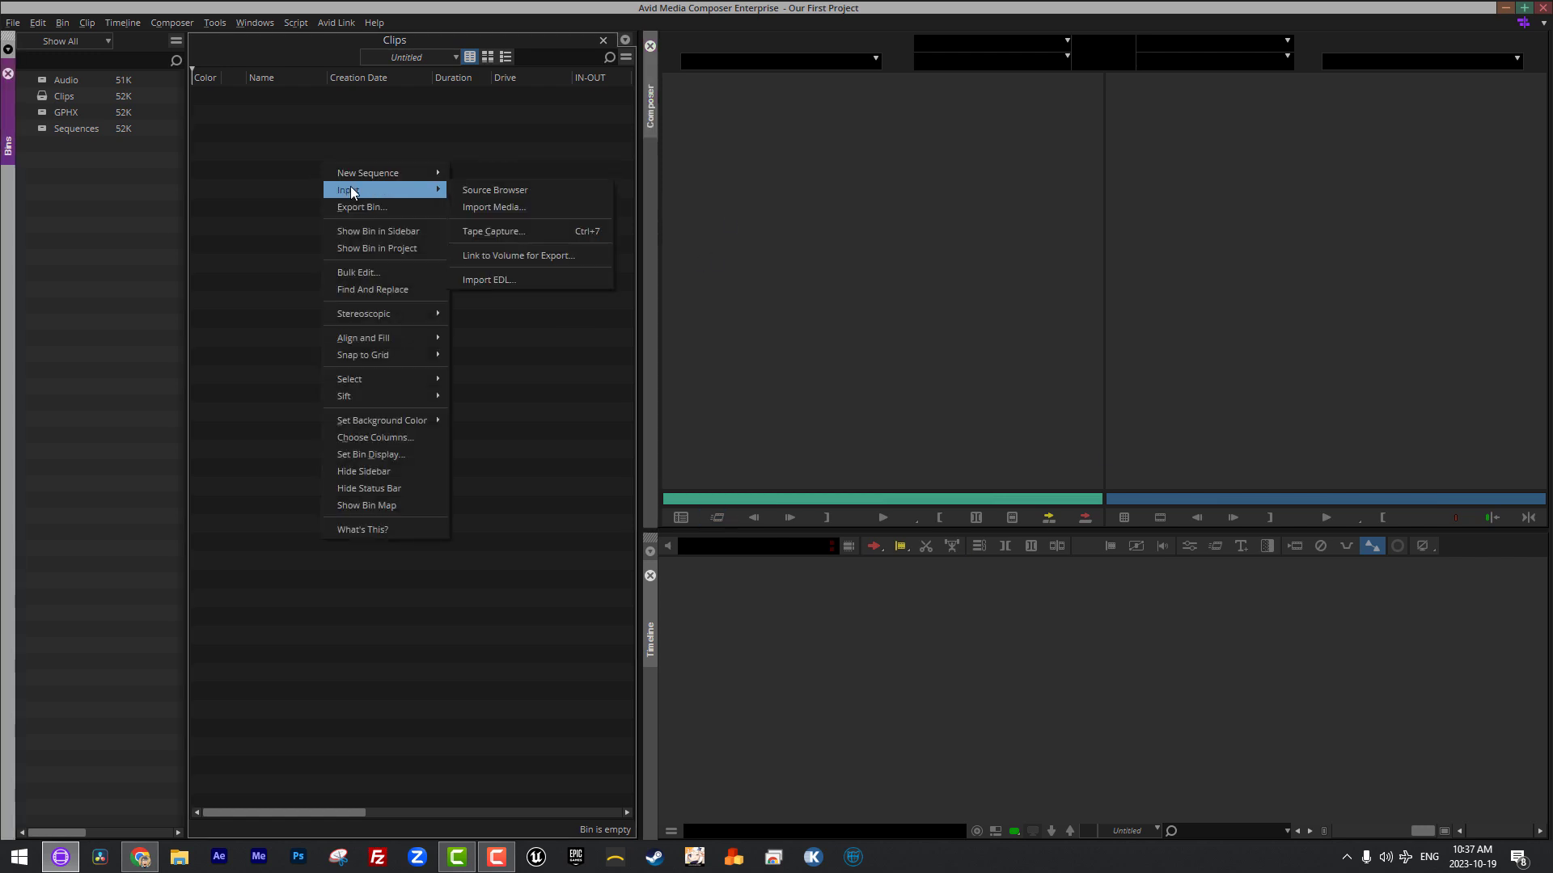
left_click(488, 192)
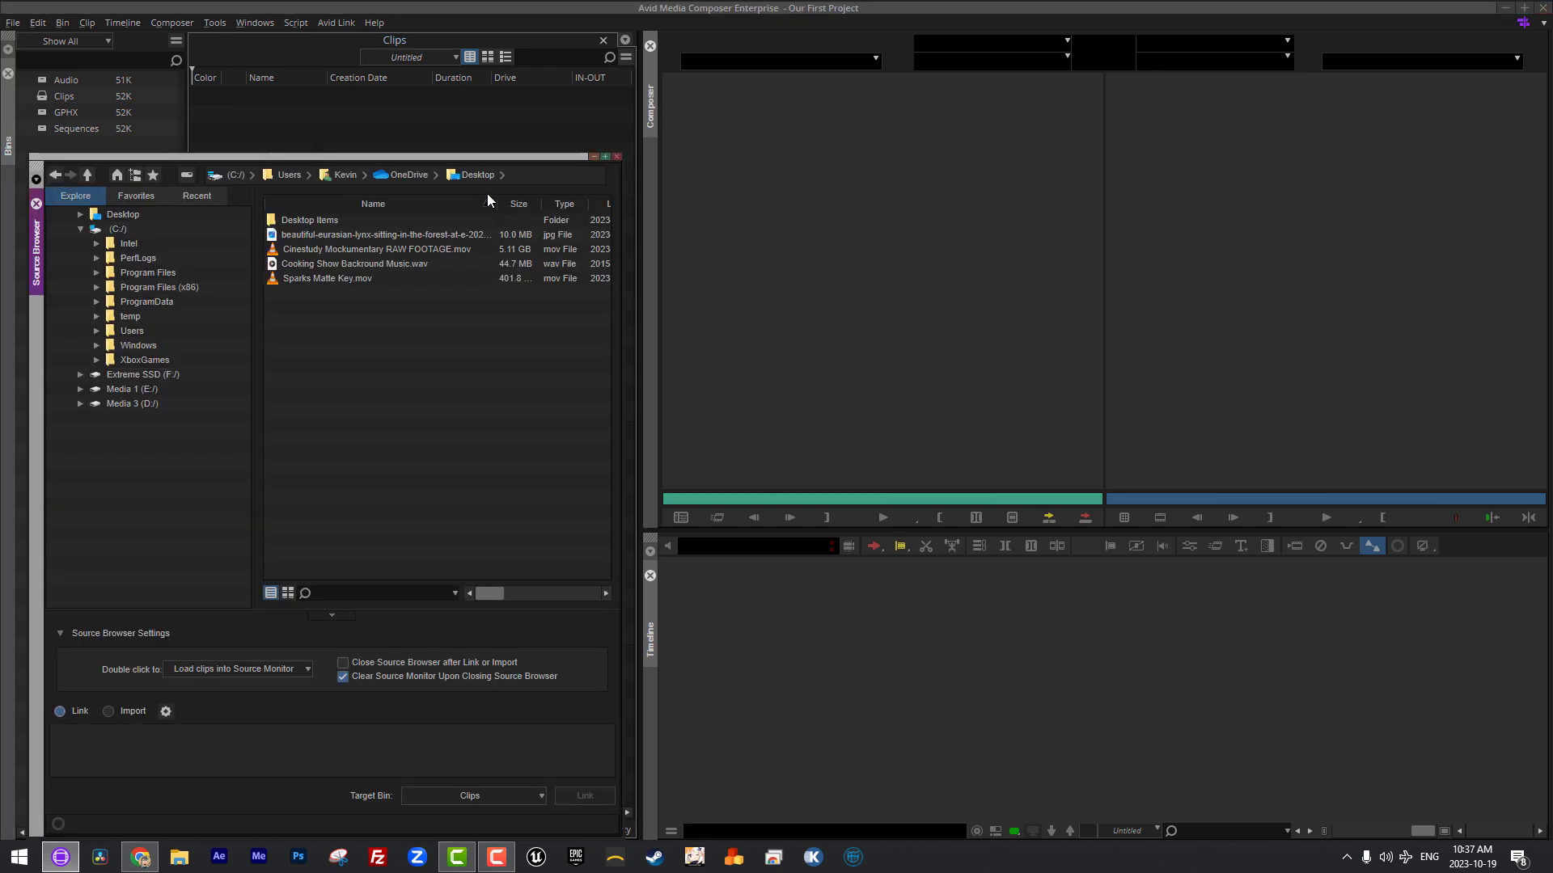
left_click_drag(421, 155, 438, 159)
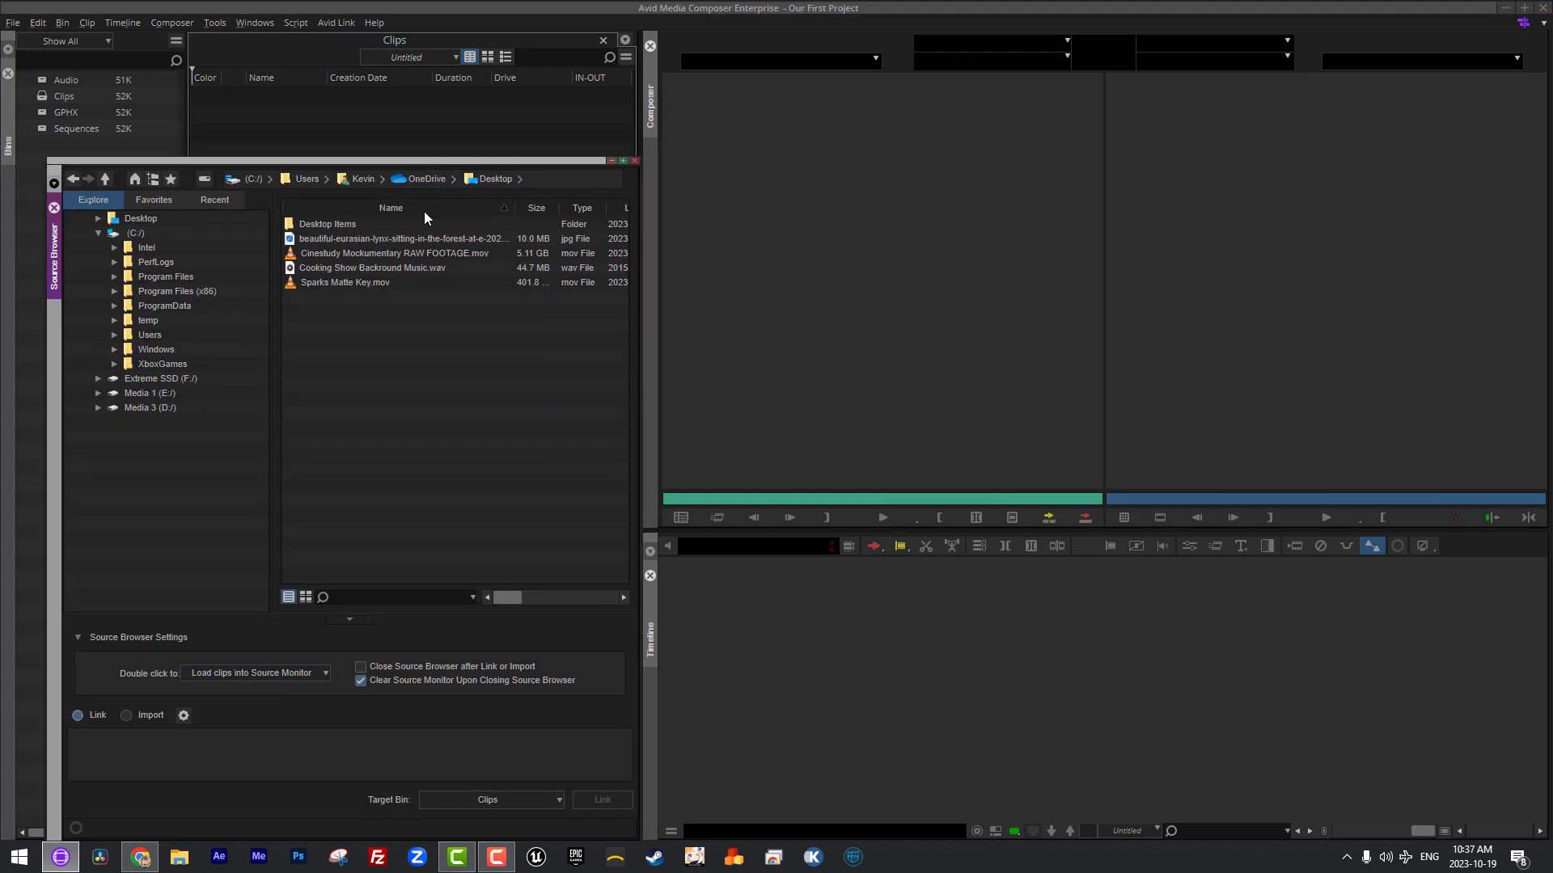
left_click(363, 669)
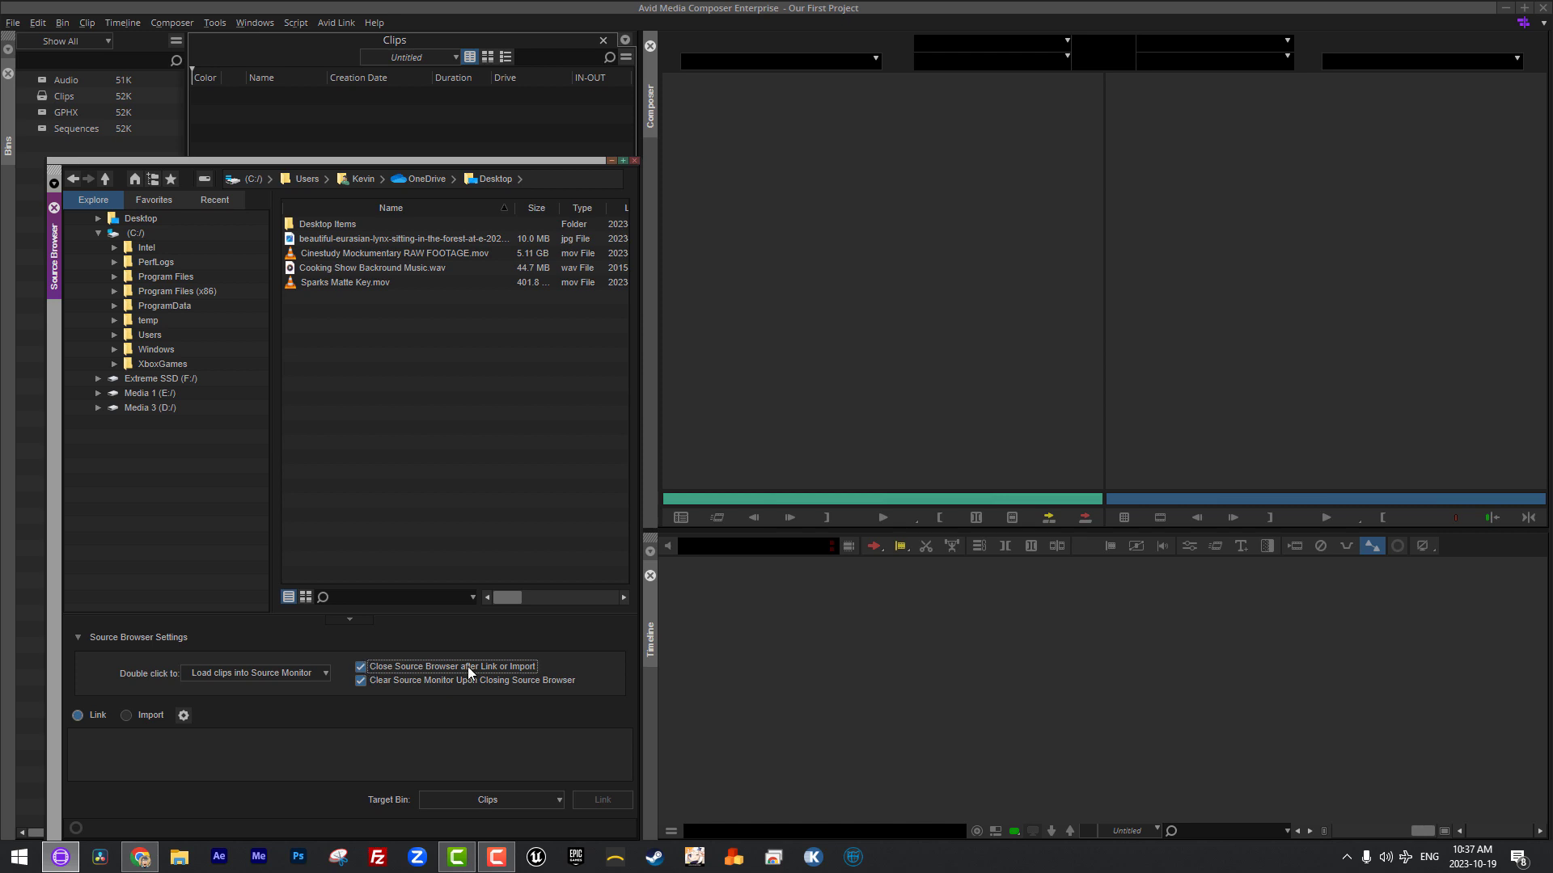
left_click(299, 256)
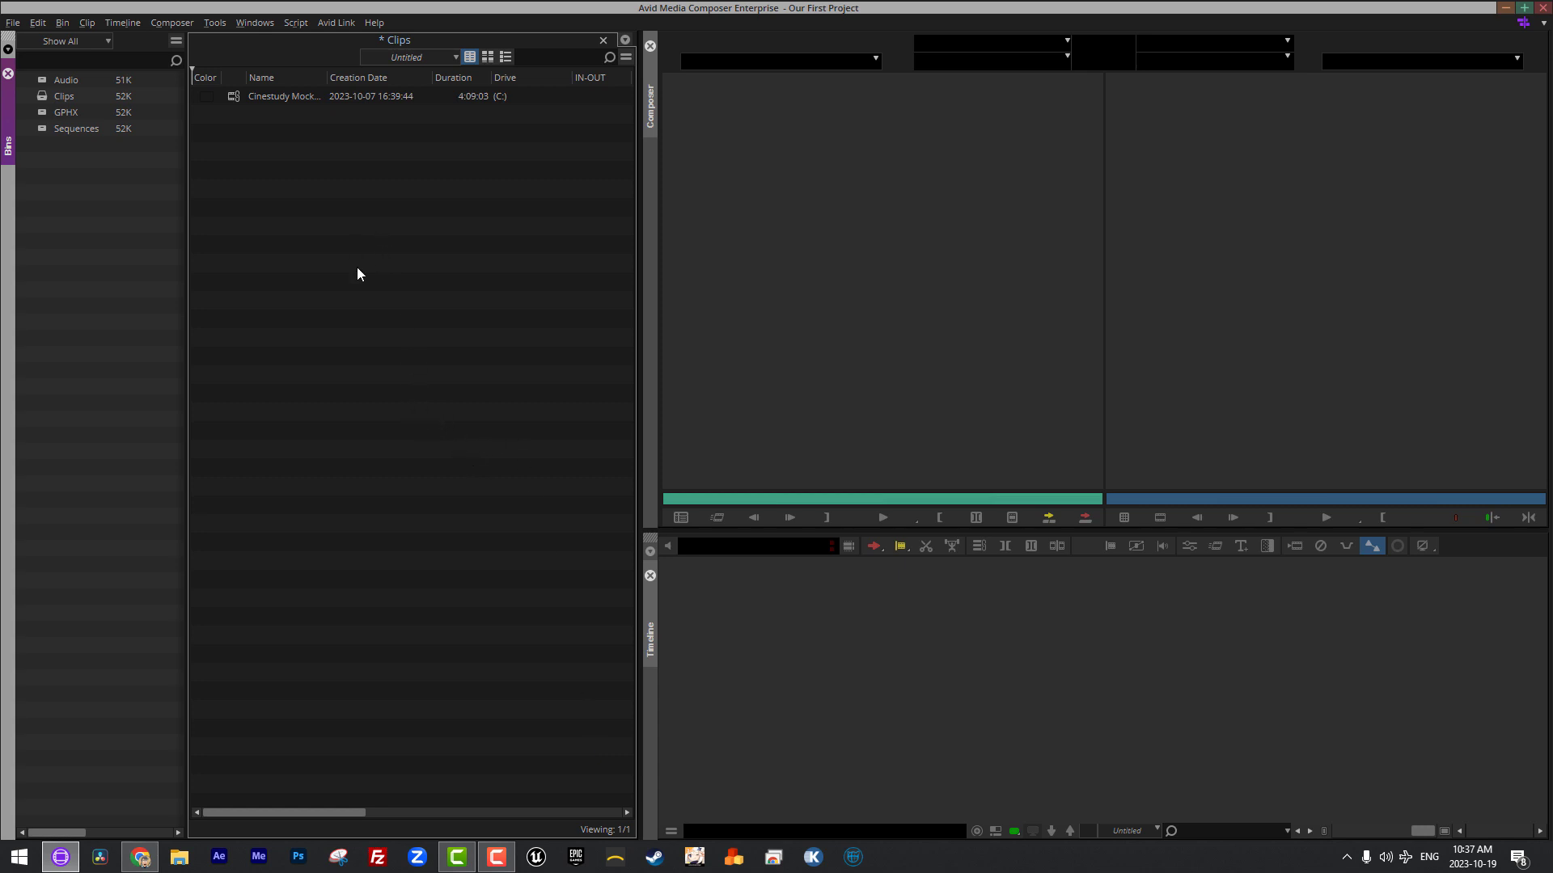
Step: Reopen the Source Browser and uncheck 'Close Source Browser after Link or Import'
right_click(334, 223)
mouse_move(380, 246)
left_click(536, 246)
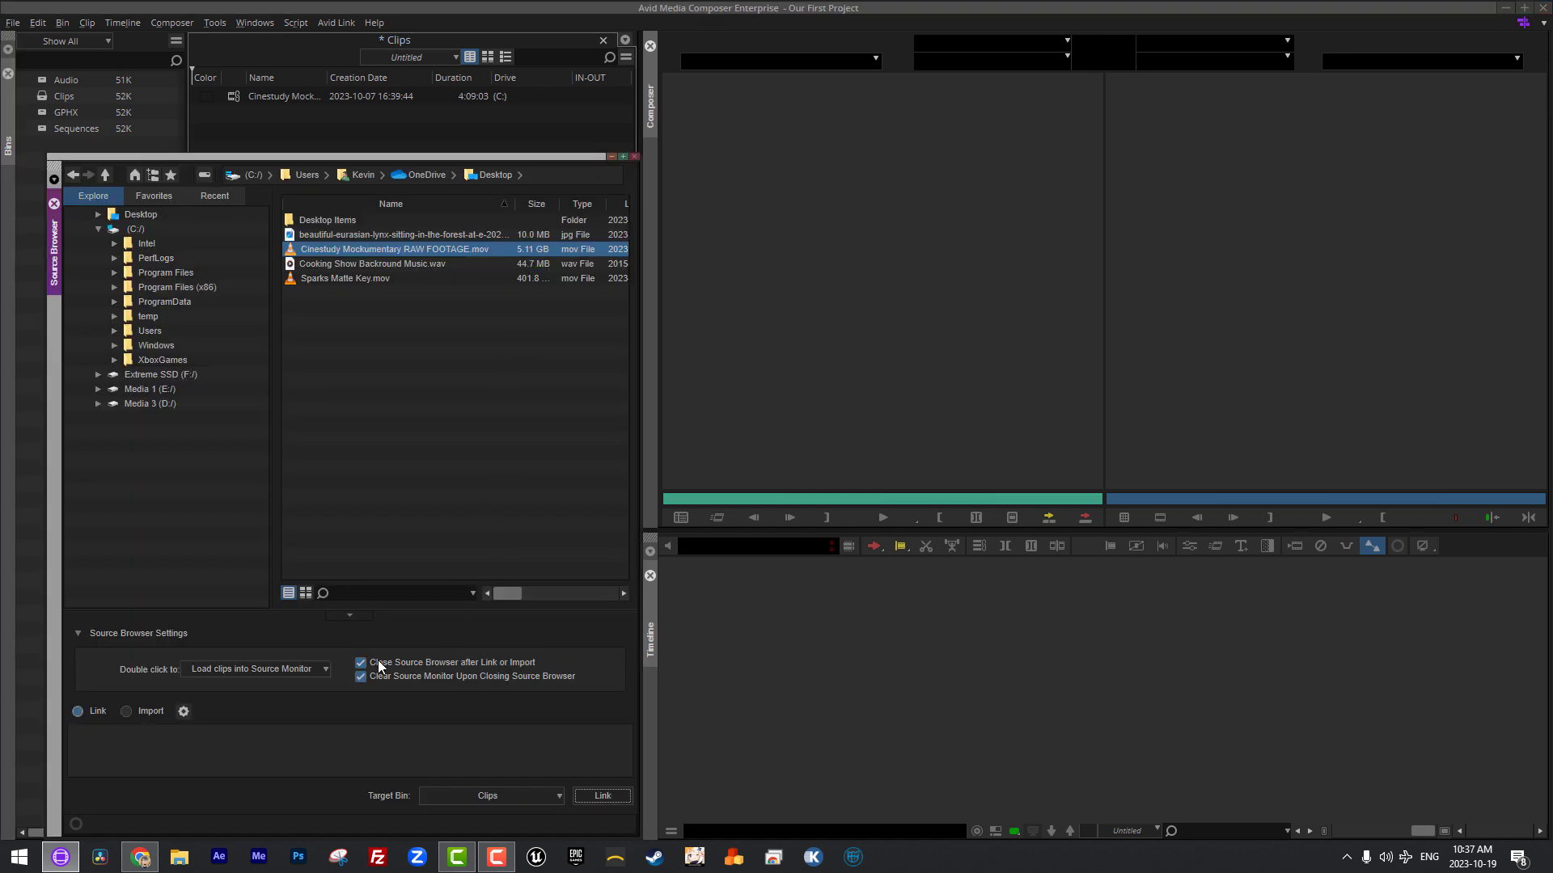
left_click(448, 662)
Step: Delete the Cinestudy master clip from Clips and select all four desktop files in the browser
left_click(227, 98)
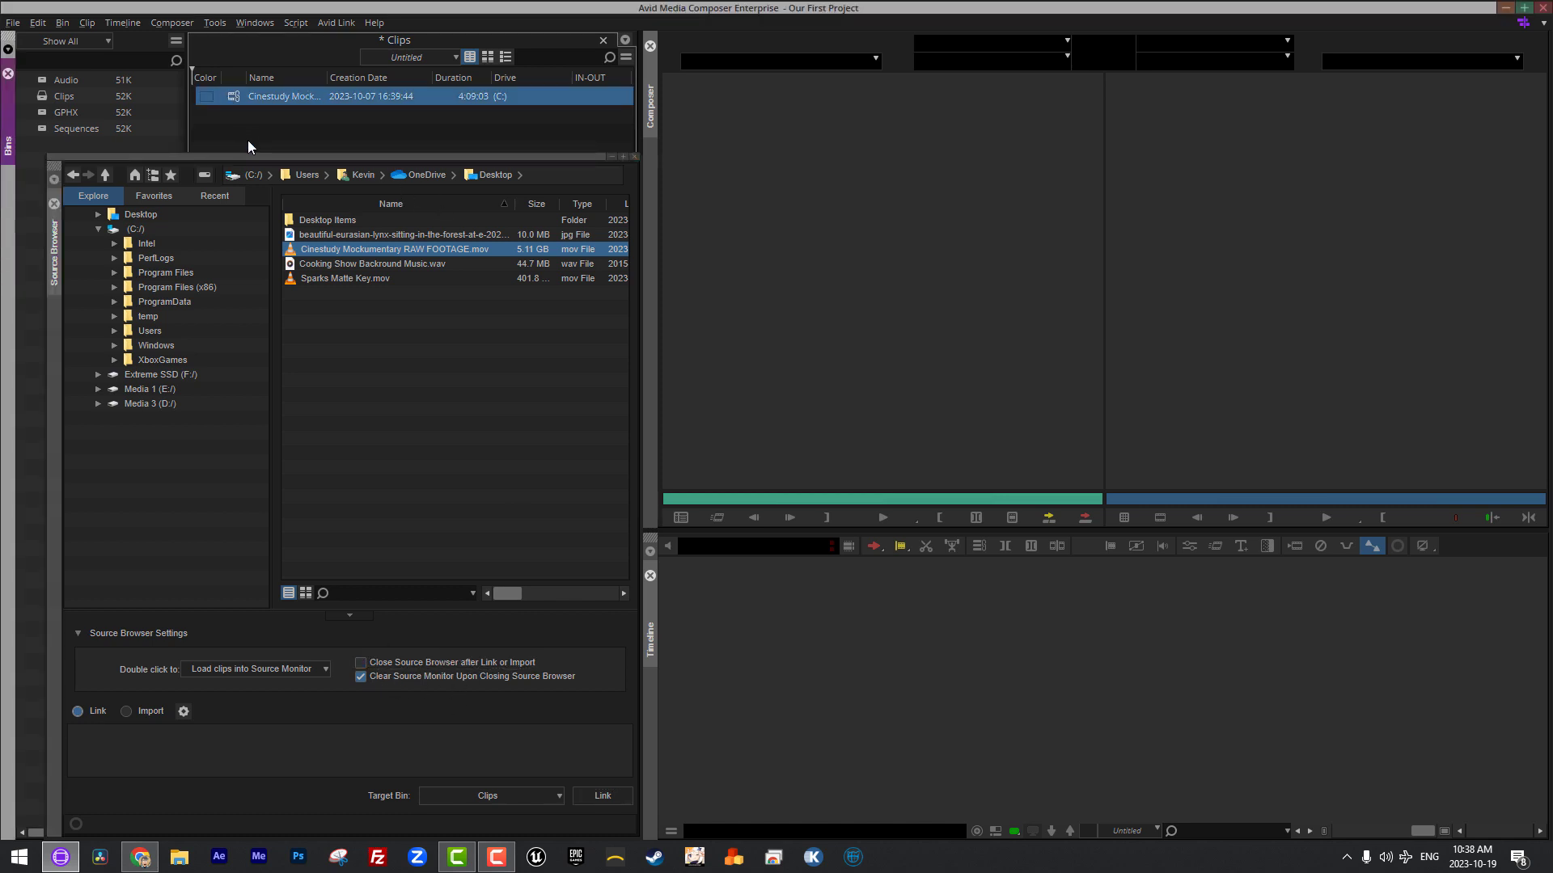
key("Delete")
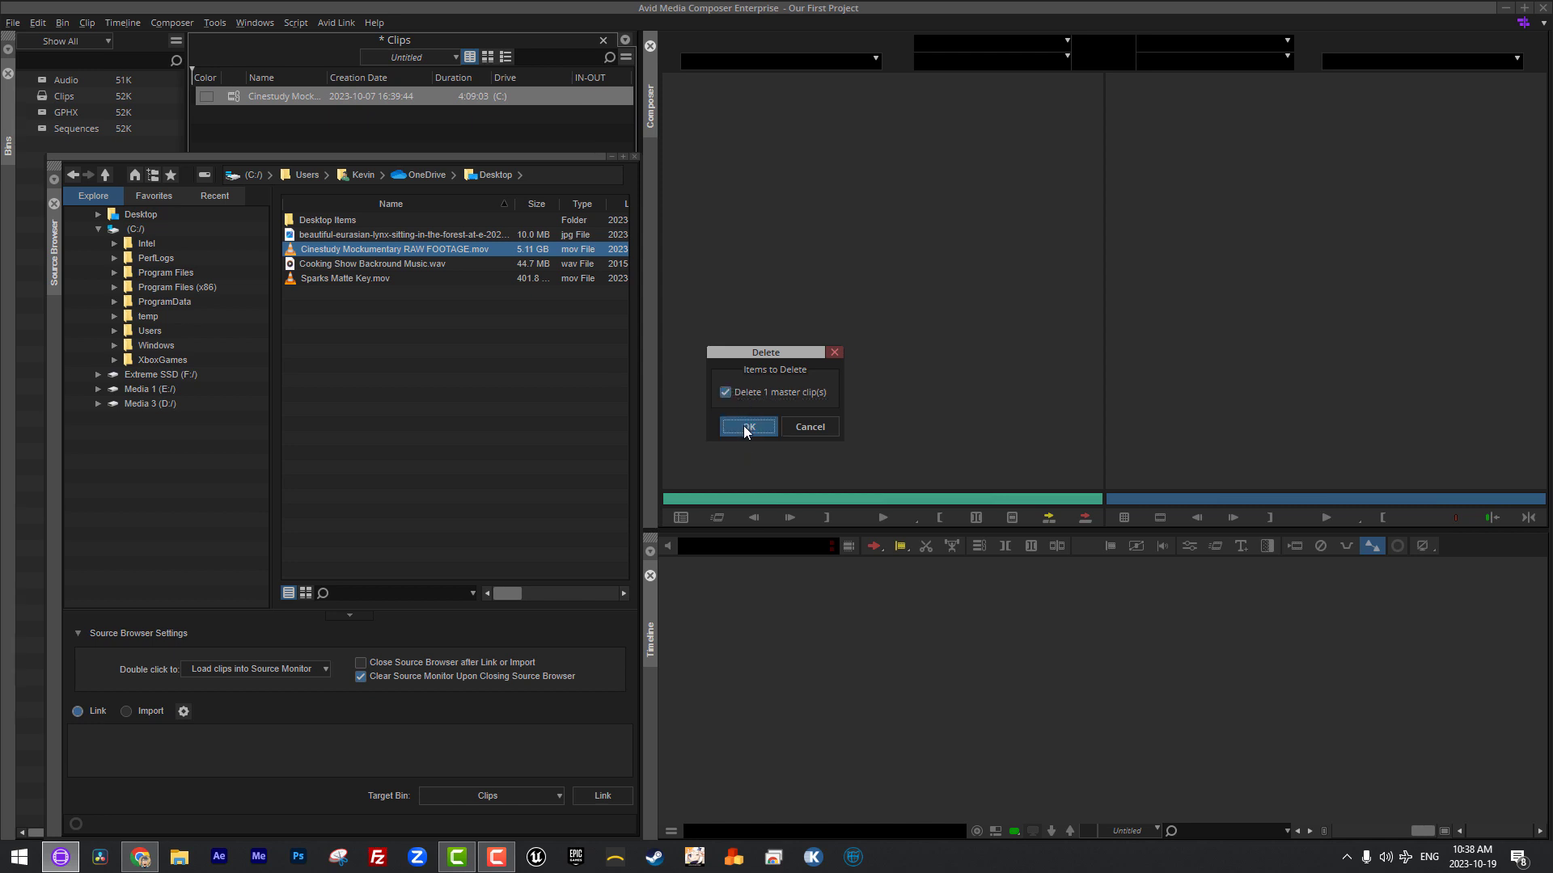
left_click(745, 429)
left_click_drag(426, 156, 395, 164)
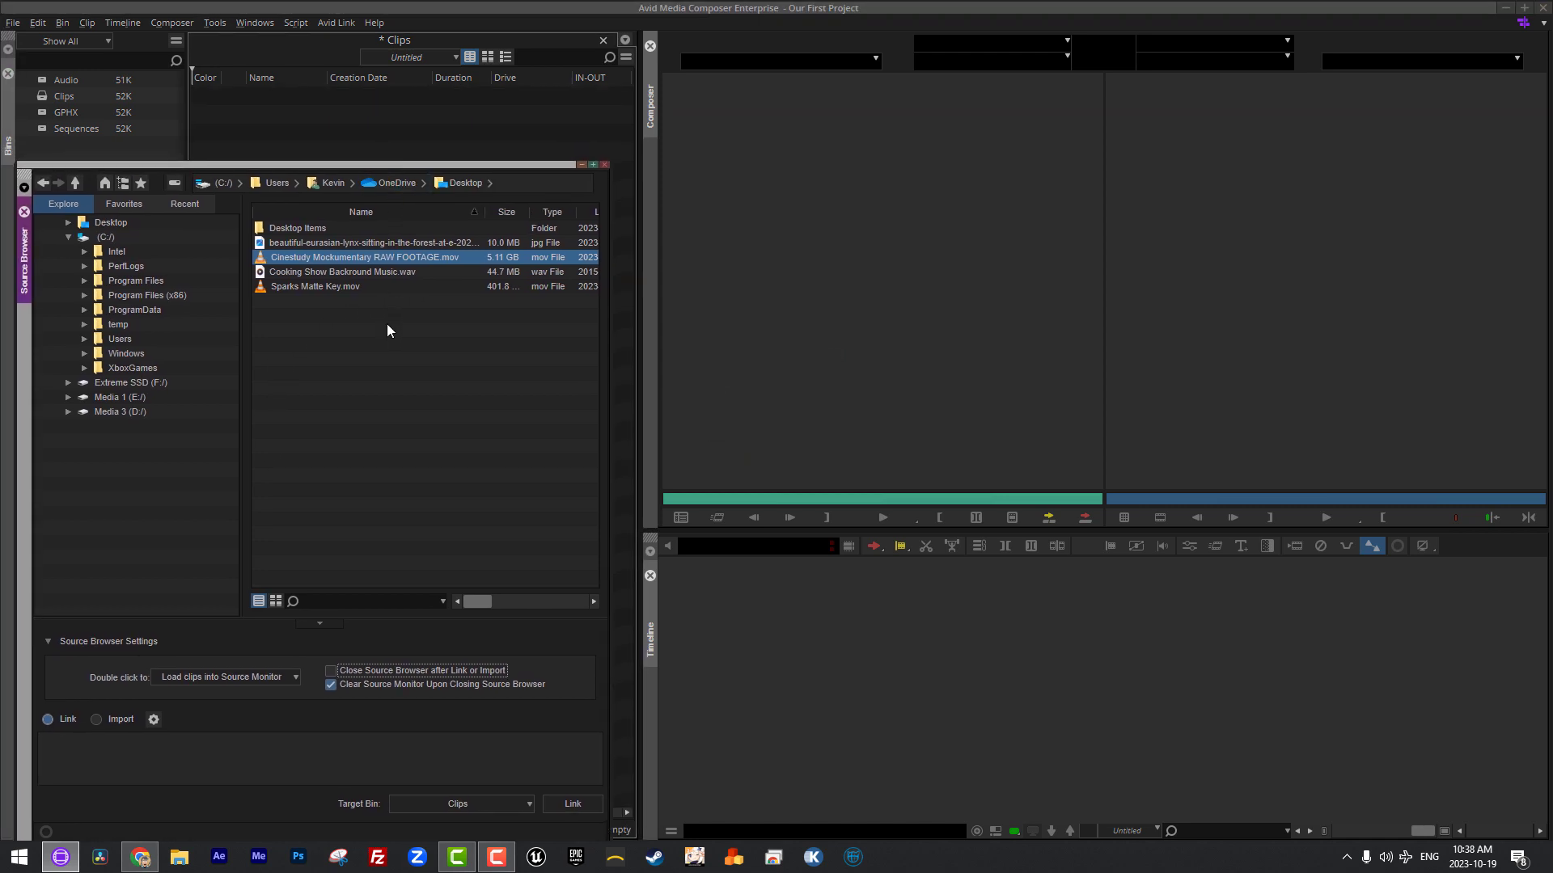
left_click_drag(384, 338, 262, 254)
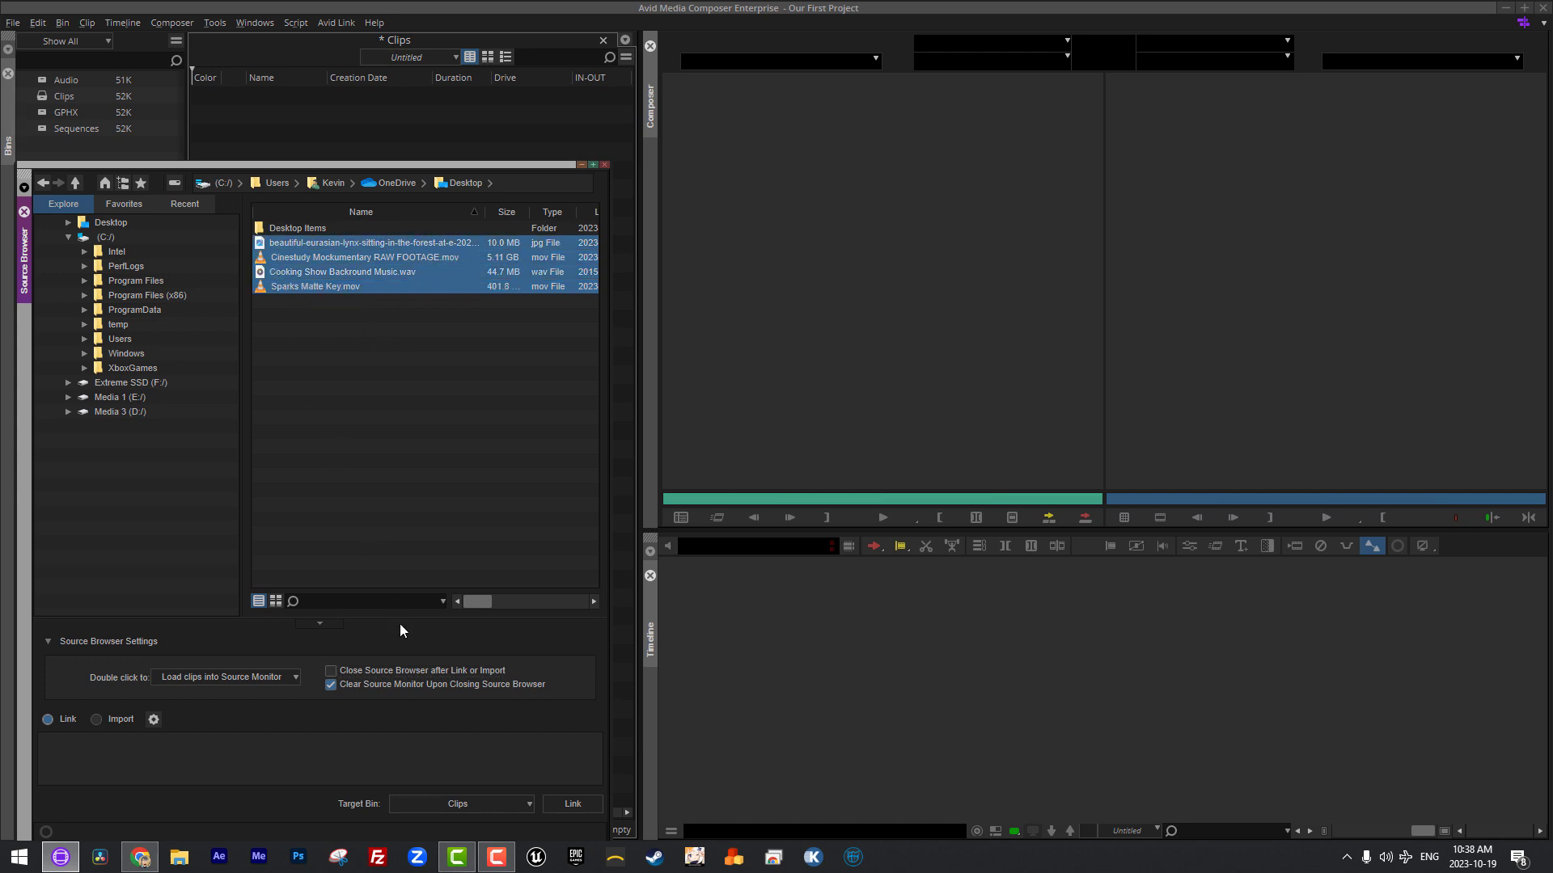
Step: Link the four desktop files into the Clips bin and scrub the Matte Key: 12 sparks clip
left_click(571, 803)
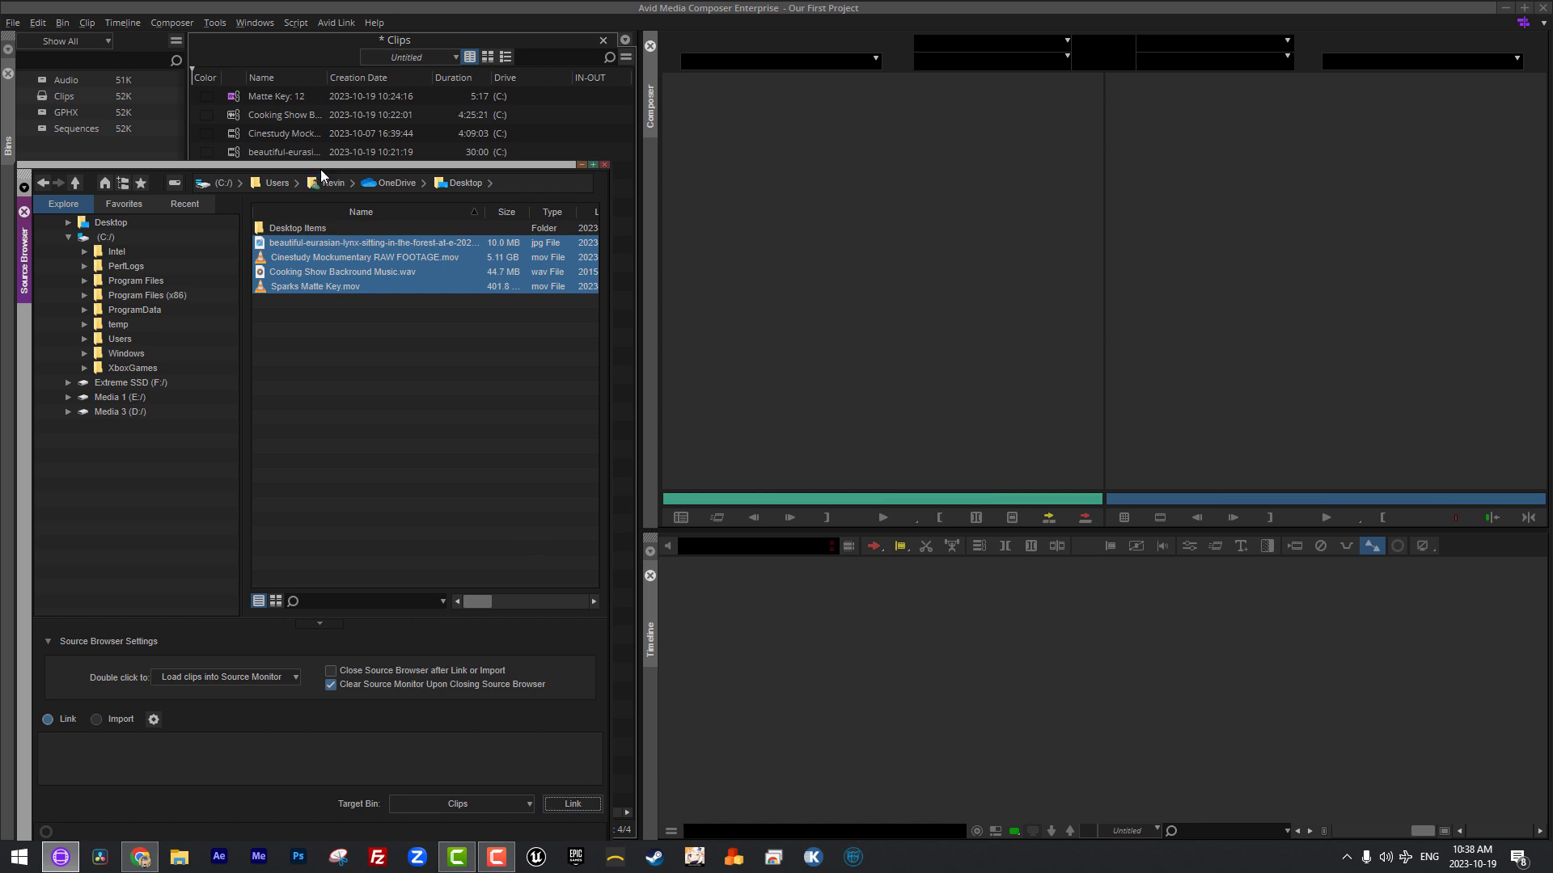
left_click_drag(321, 161, 359, 309)
double_click(238, 99)
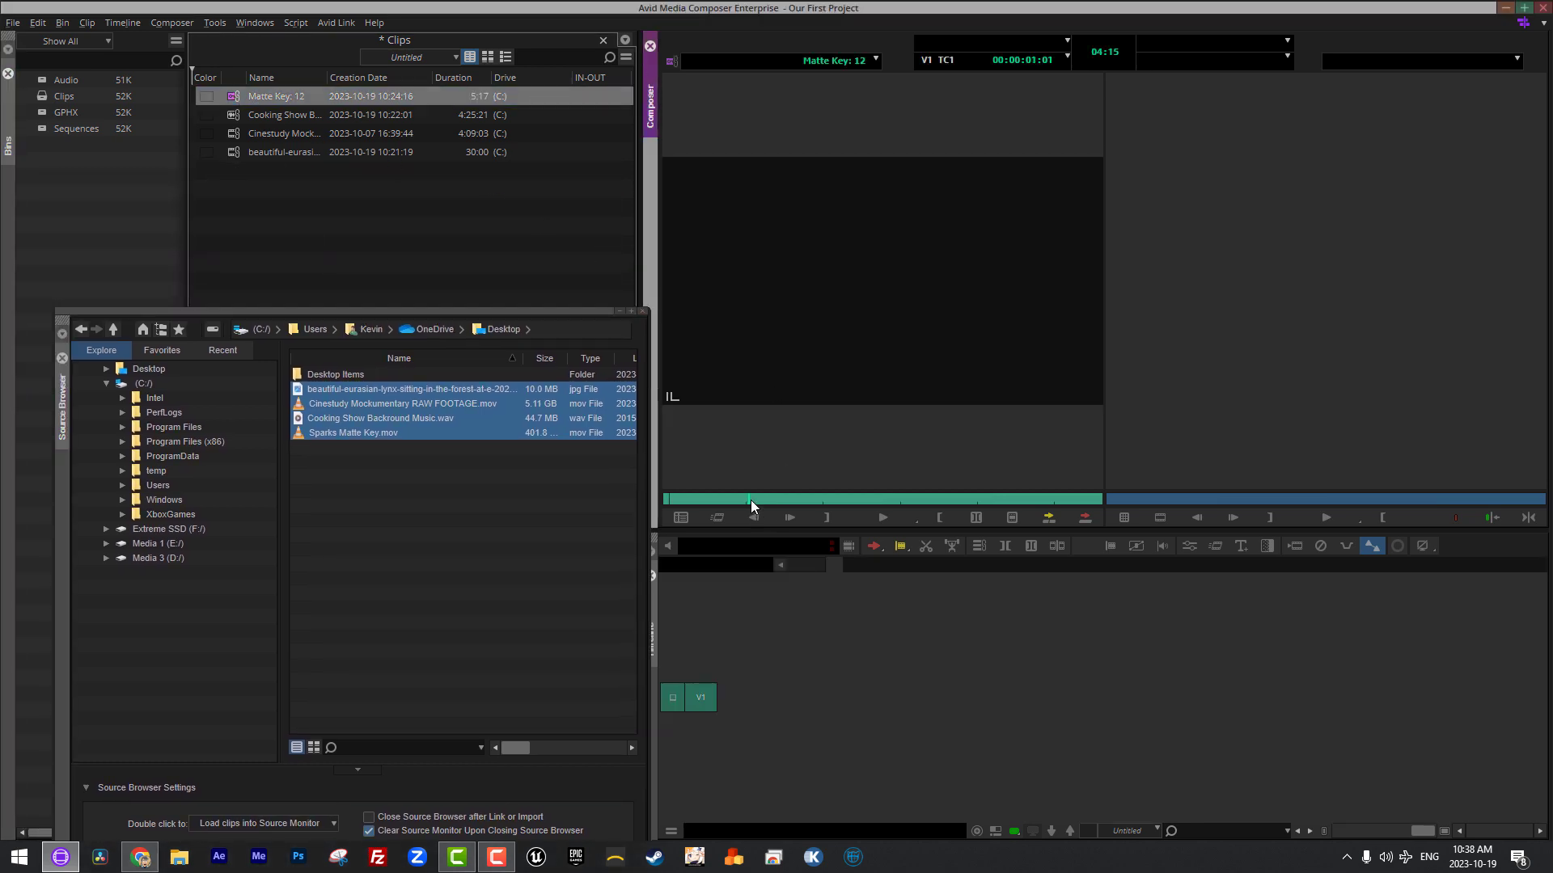
mouse_move(797, 497)
left_mouse_down()
mouse_move(865, 504)
mouse_move(825, 502)
left_mouse_up()
Step: Preview the Cooking Show audio, Cinestudy footage and lynx image clips in the Source monitor
double_click(226, 116)
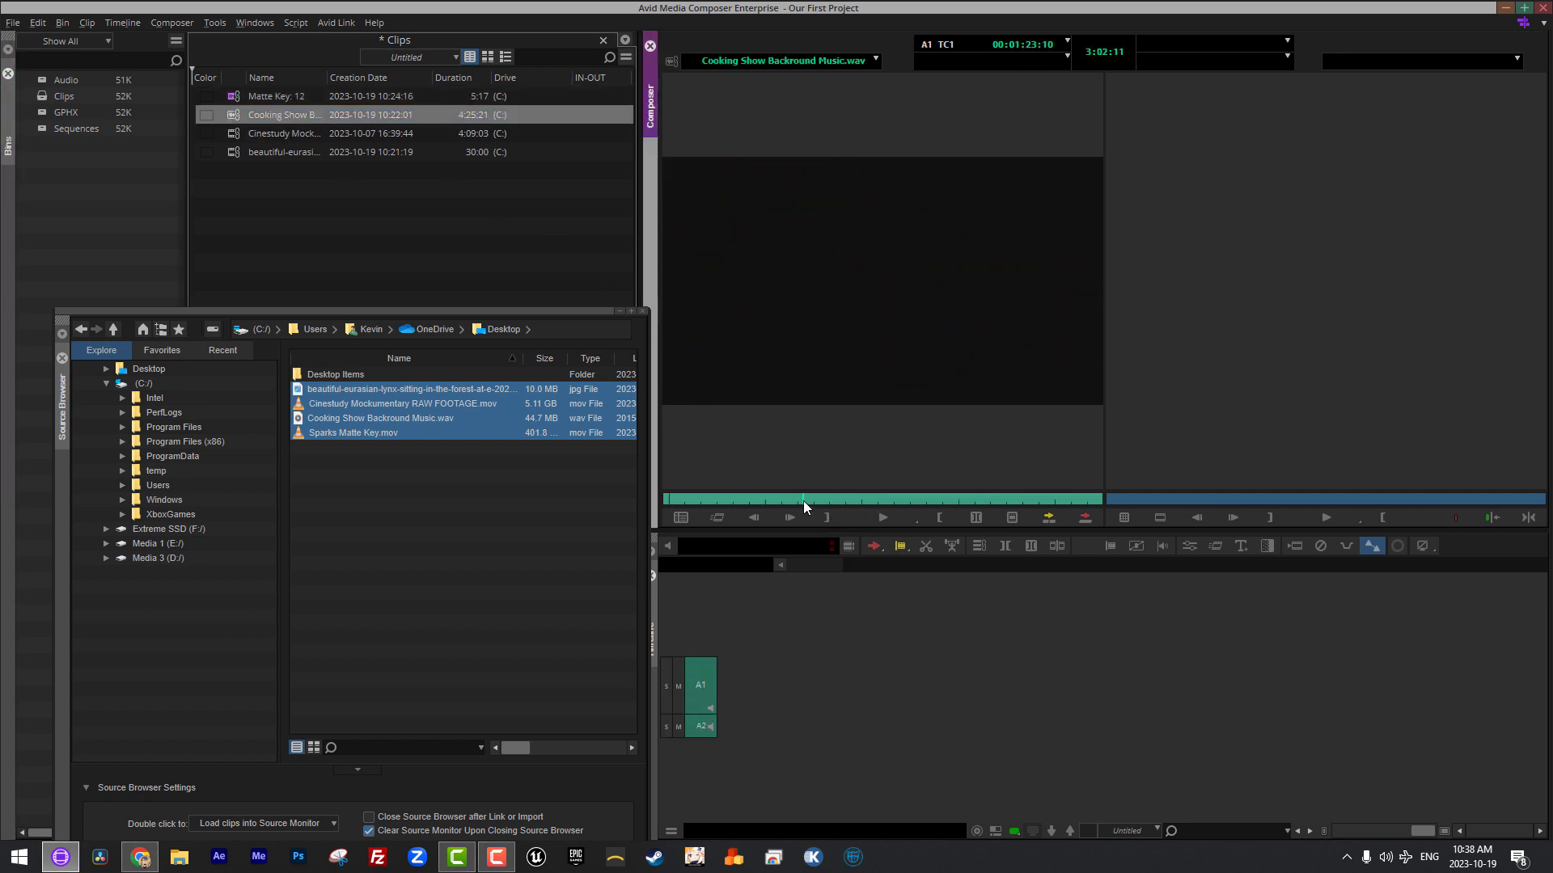
key("space")
left_click_drag(275, 133, 823, 372)
left_click_drag(789, 498, 871, 503)
left_click_drag(249, 156, 920, 292)
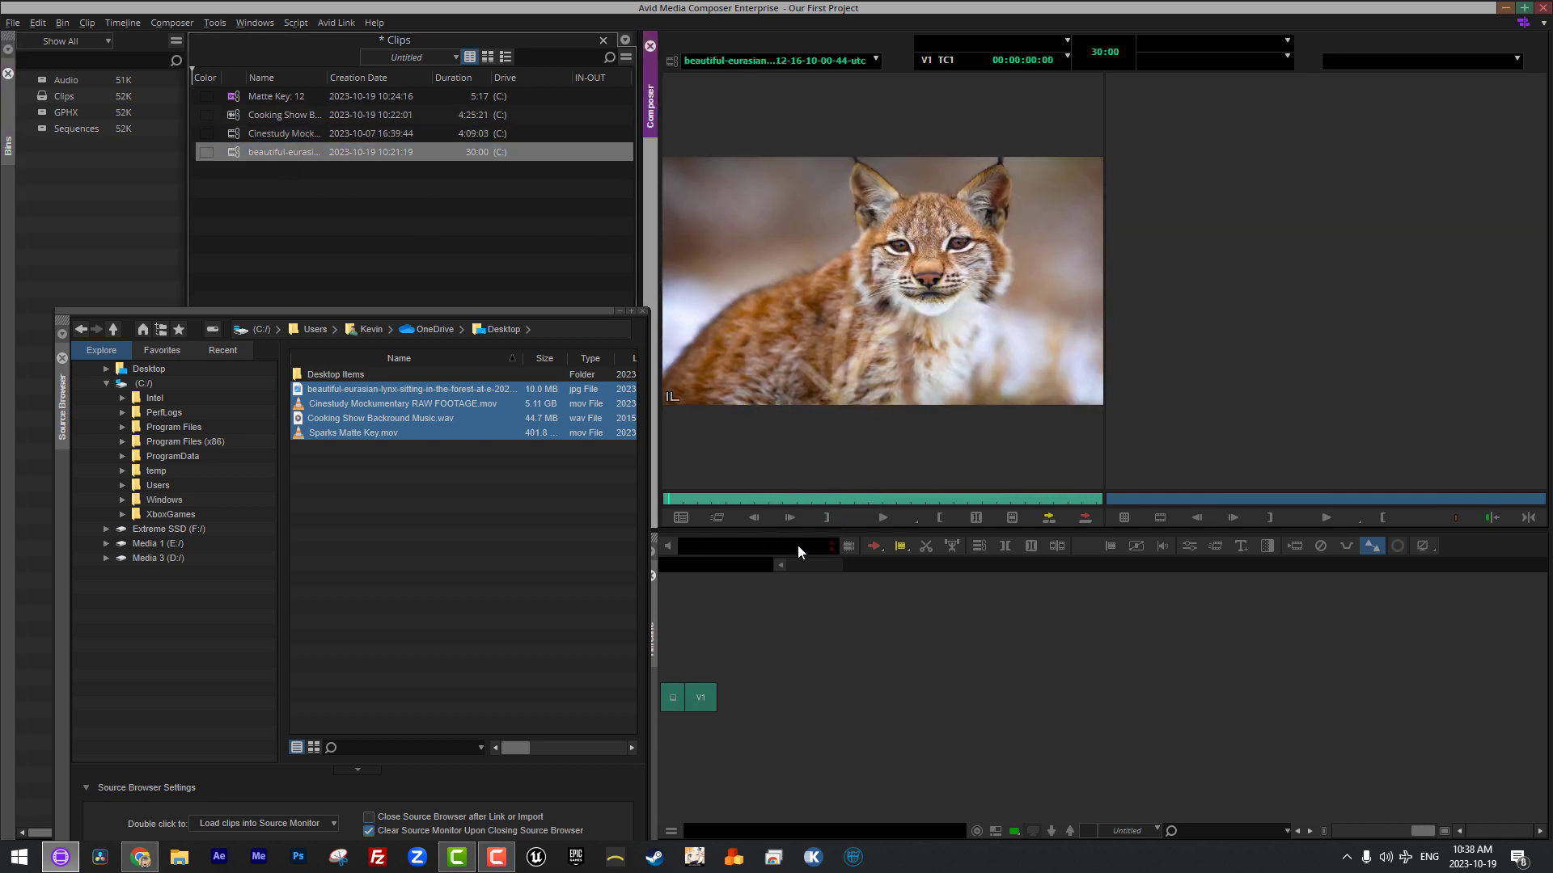
left_click_drag(766, 502, 875, 506)
left_click_drag(304, 312, 278, 288)
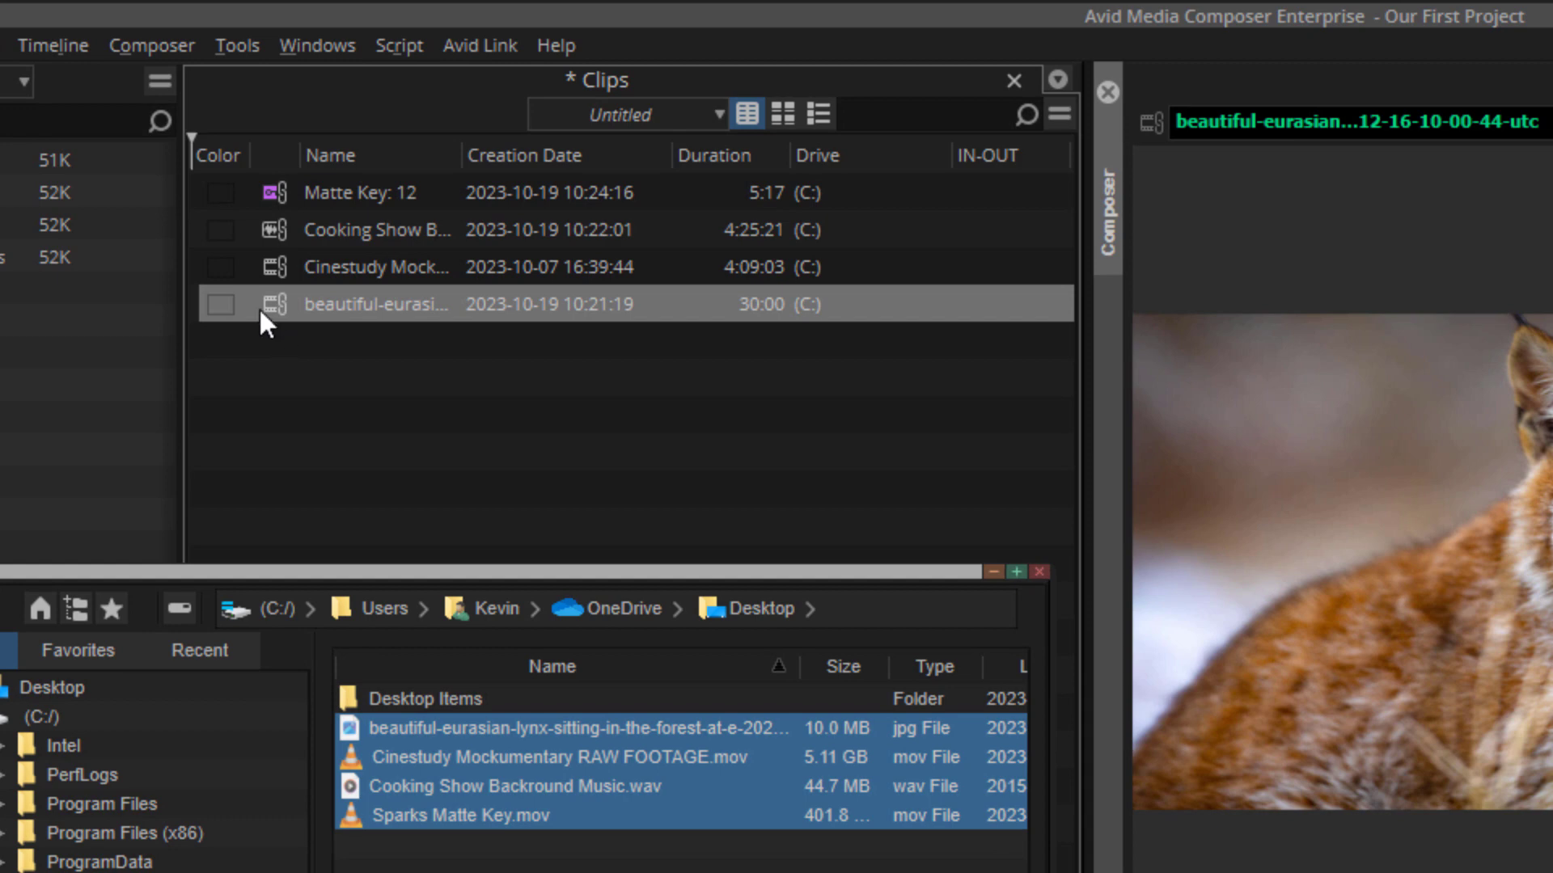
left_click(268, 304)
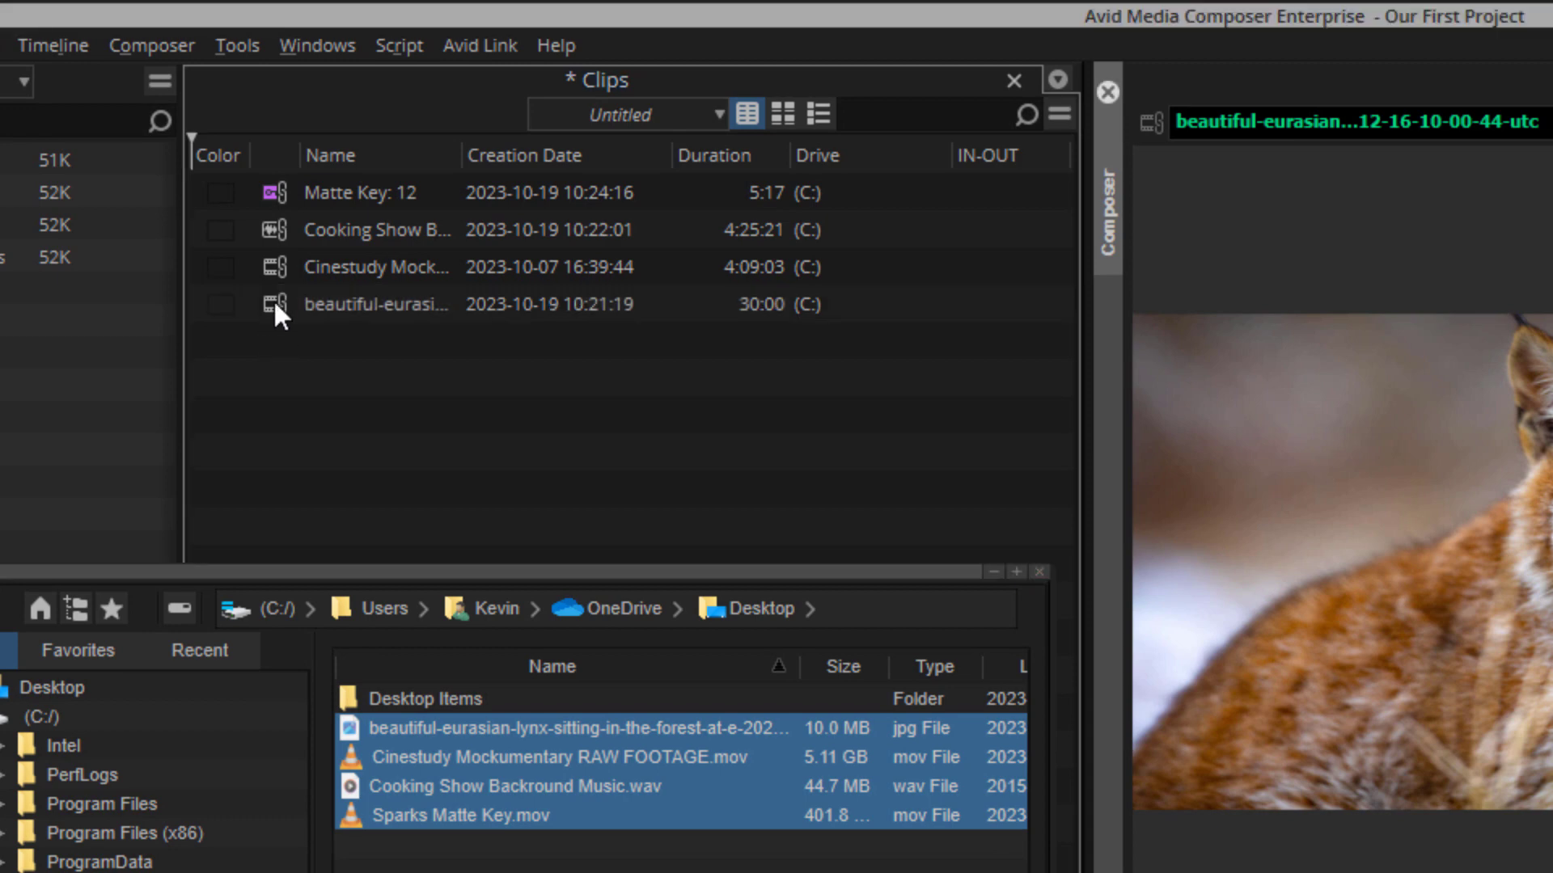
left_click(272, 258)
left_click(278, 190)
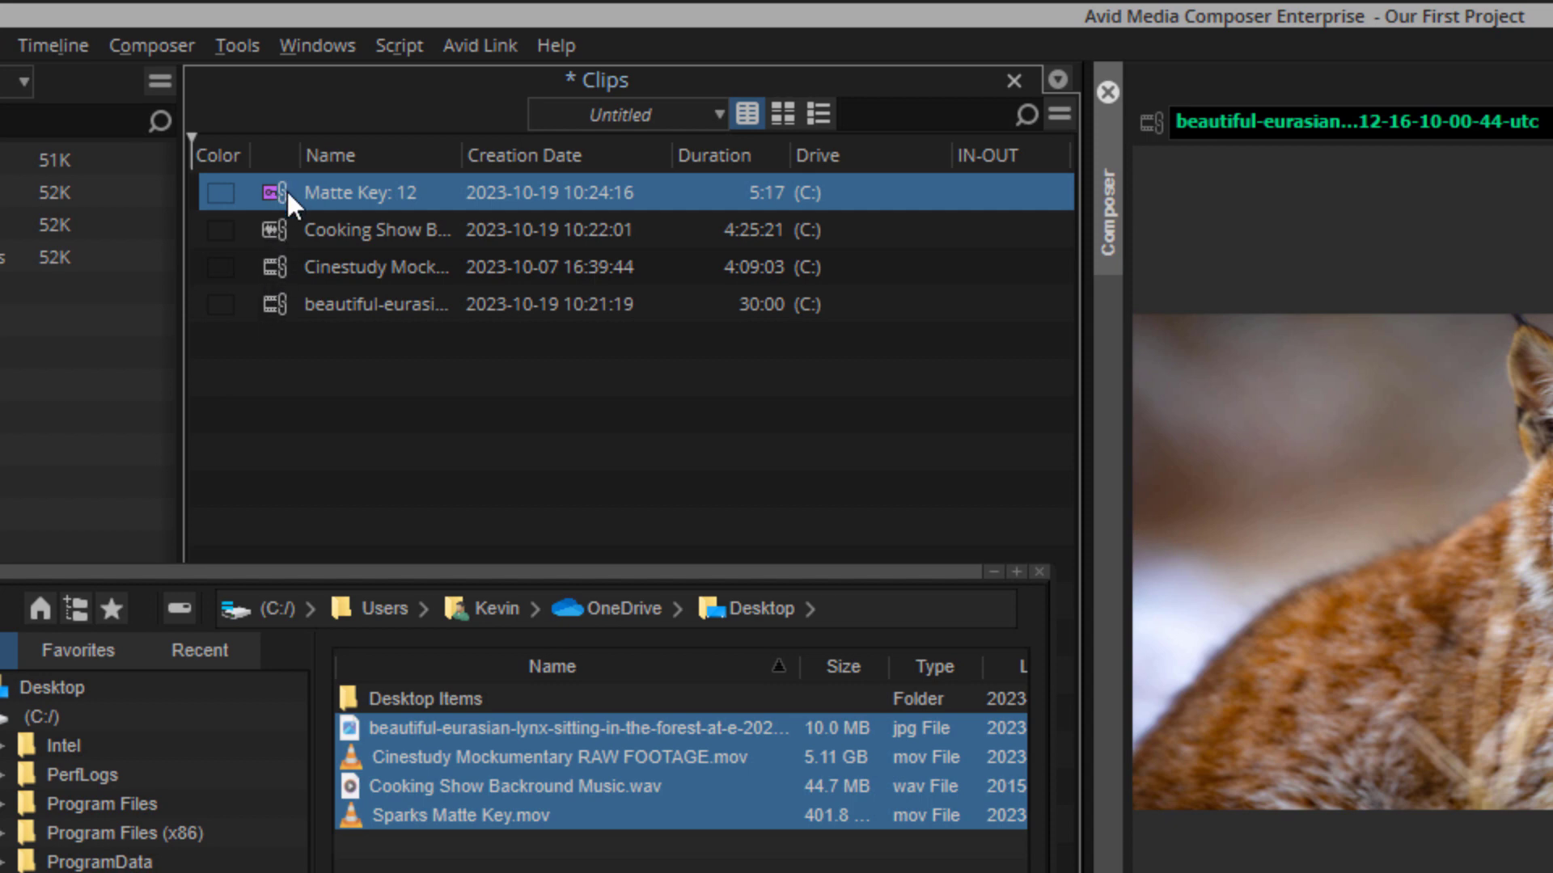
left_click(283, 226)
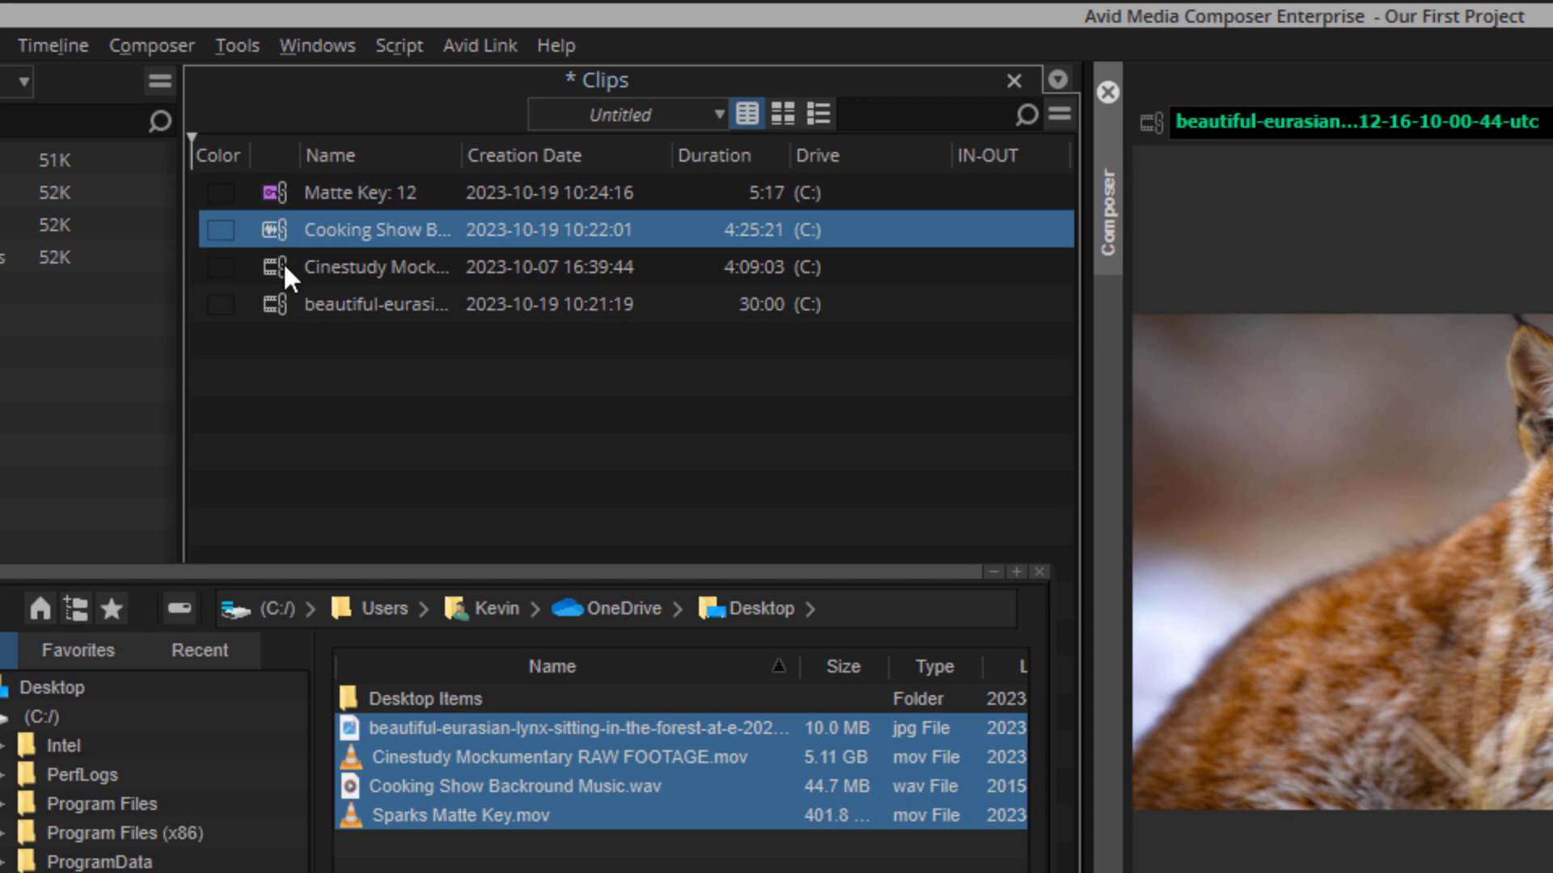
left_click(283, 260)
left_click(282, 303)
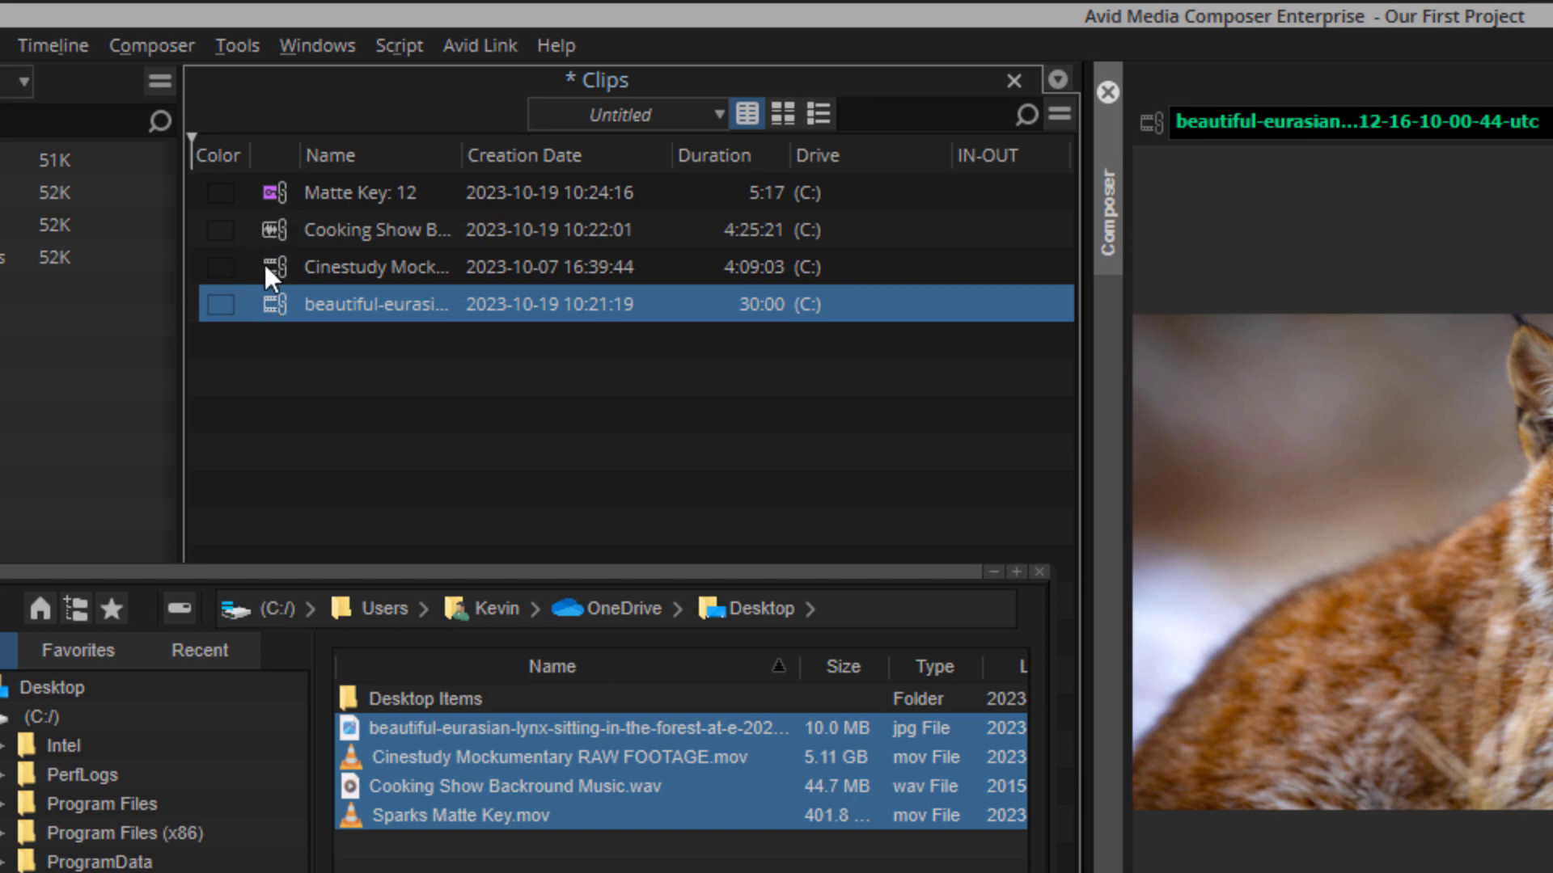
left_click(266, 197)
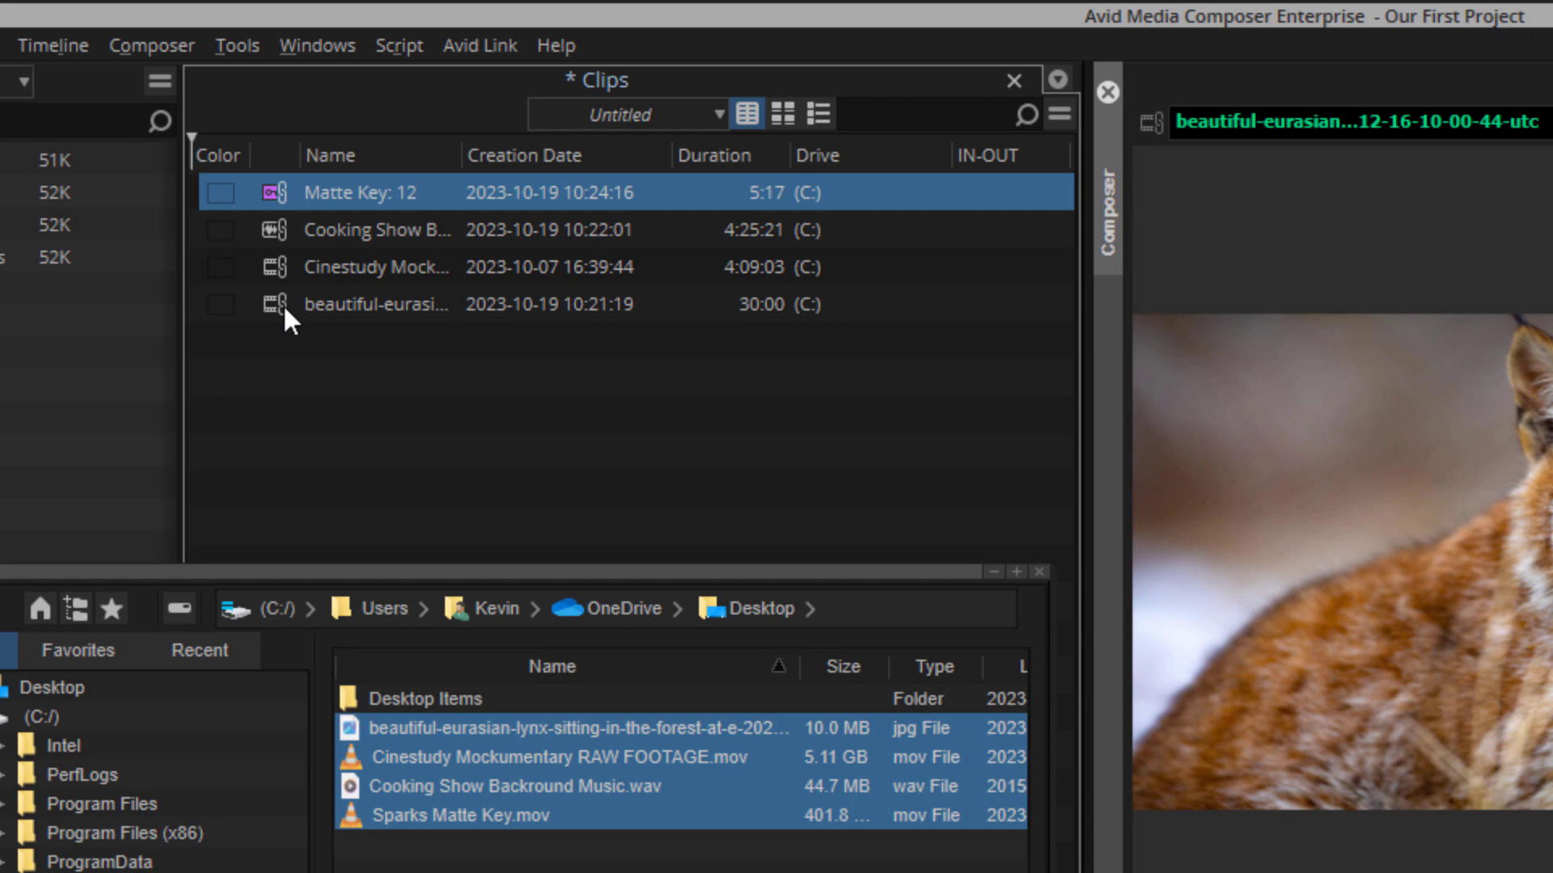
key("ctrl+s")
Step: Choose Set Bin Display from the bin's Fast Menu
left_click(1061, 114)
left_click(826, 441)
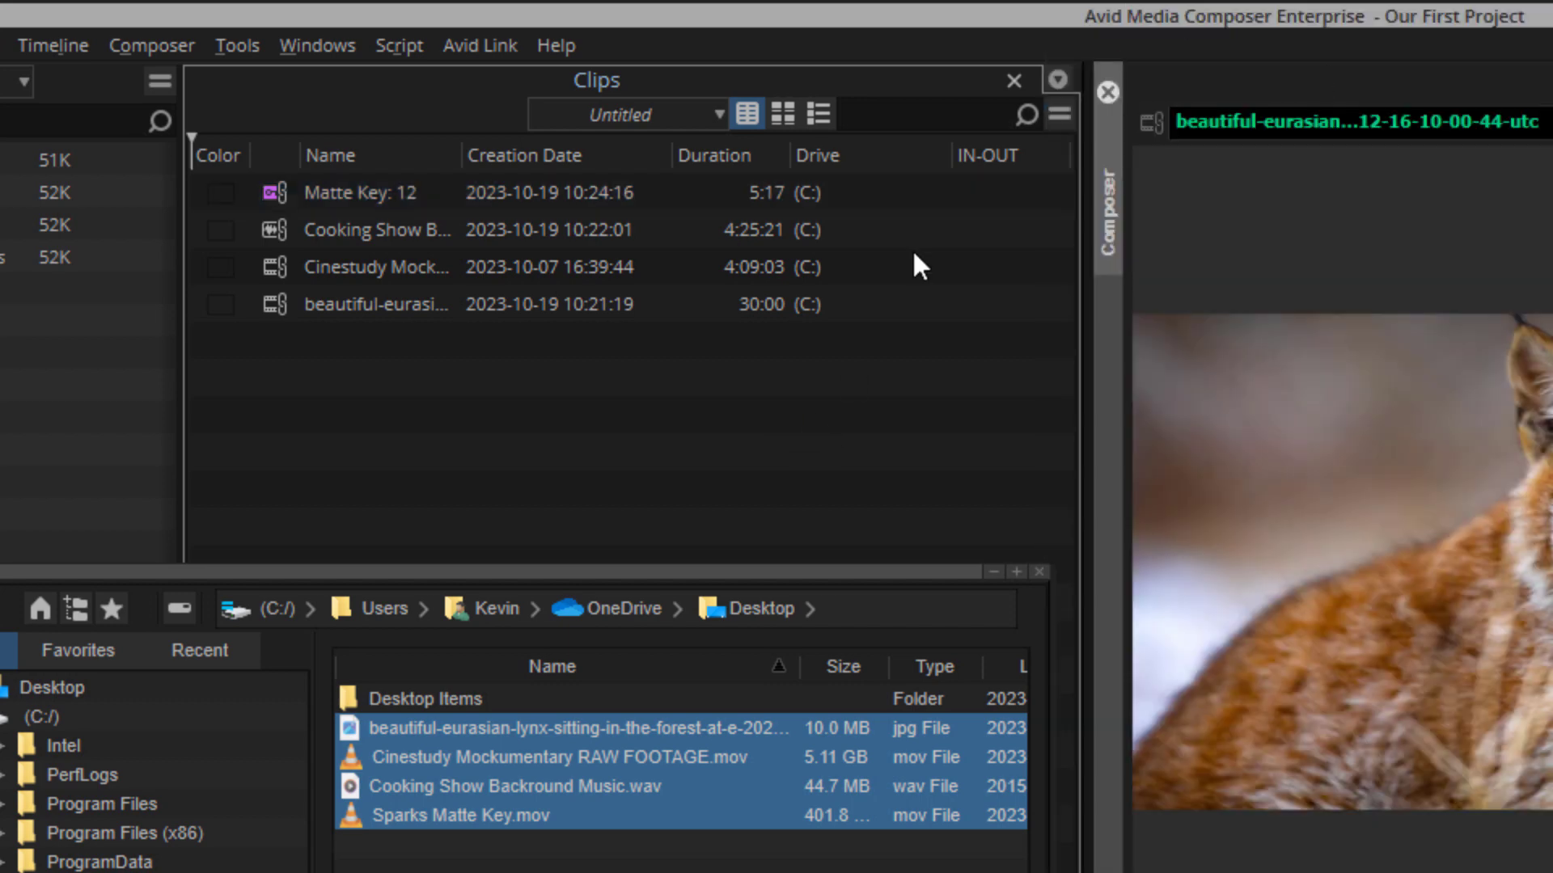
left_click(1062, 112)
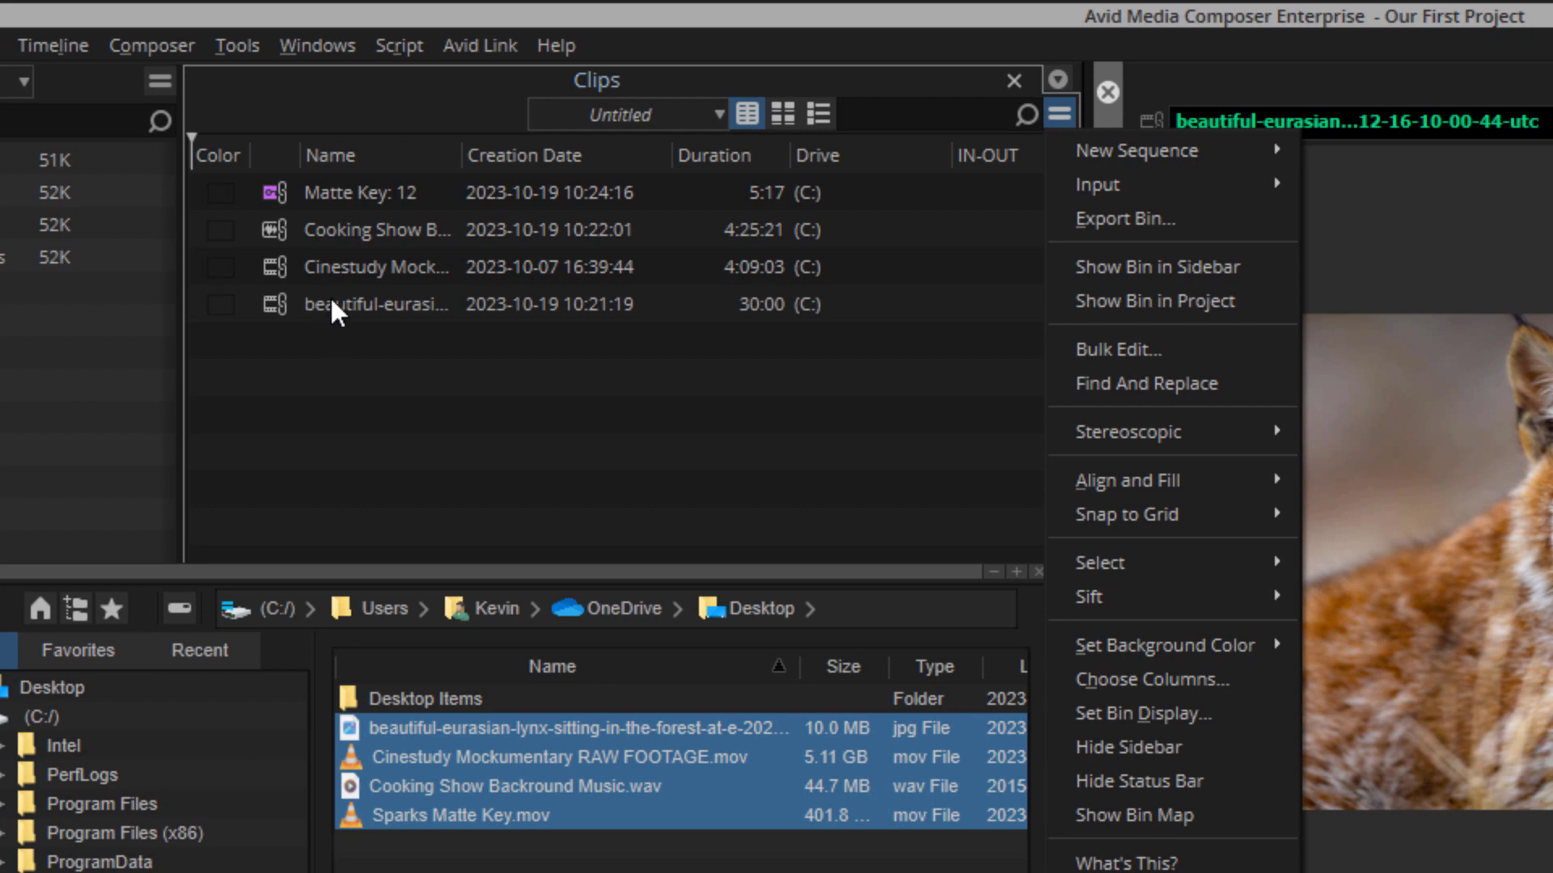
left_click(1140, 714)
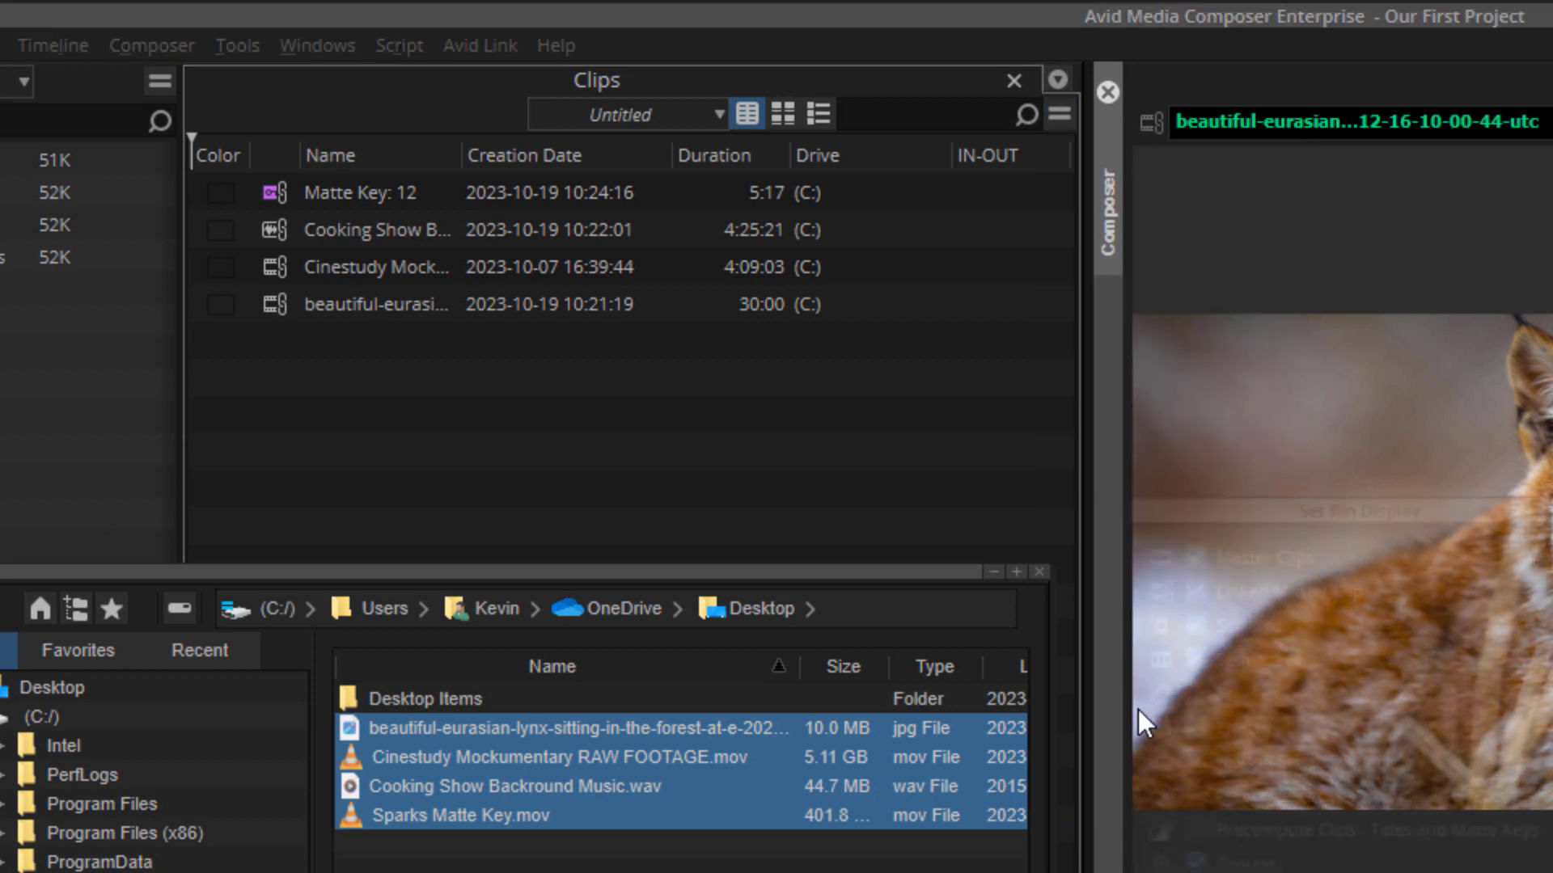
Step: Move the Set Bin Display dialog aside, review its clip-type checkboxes, and cancel it
left_click_drag(1328, 489, 1552, 220)
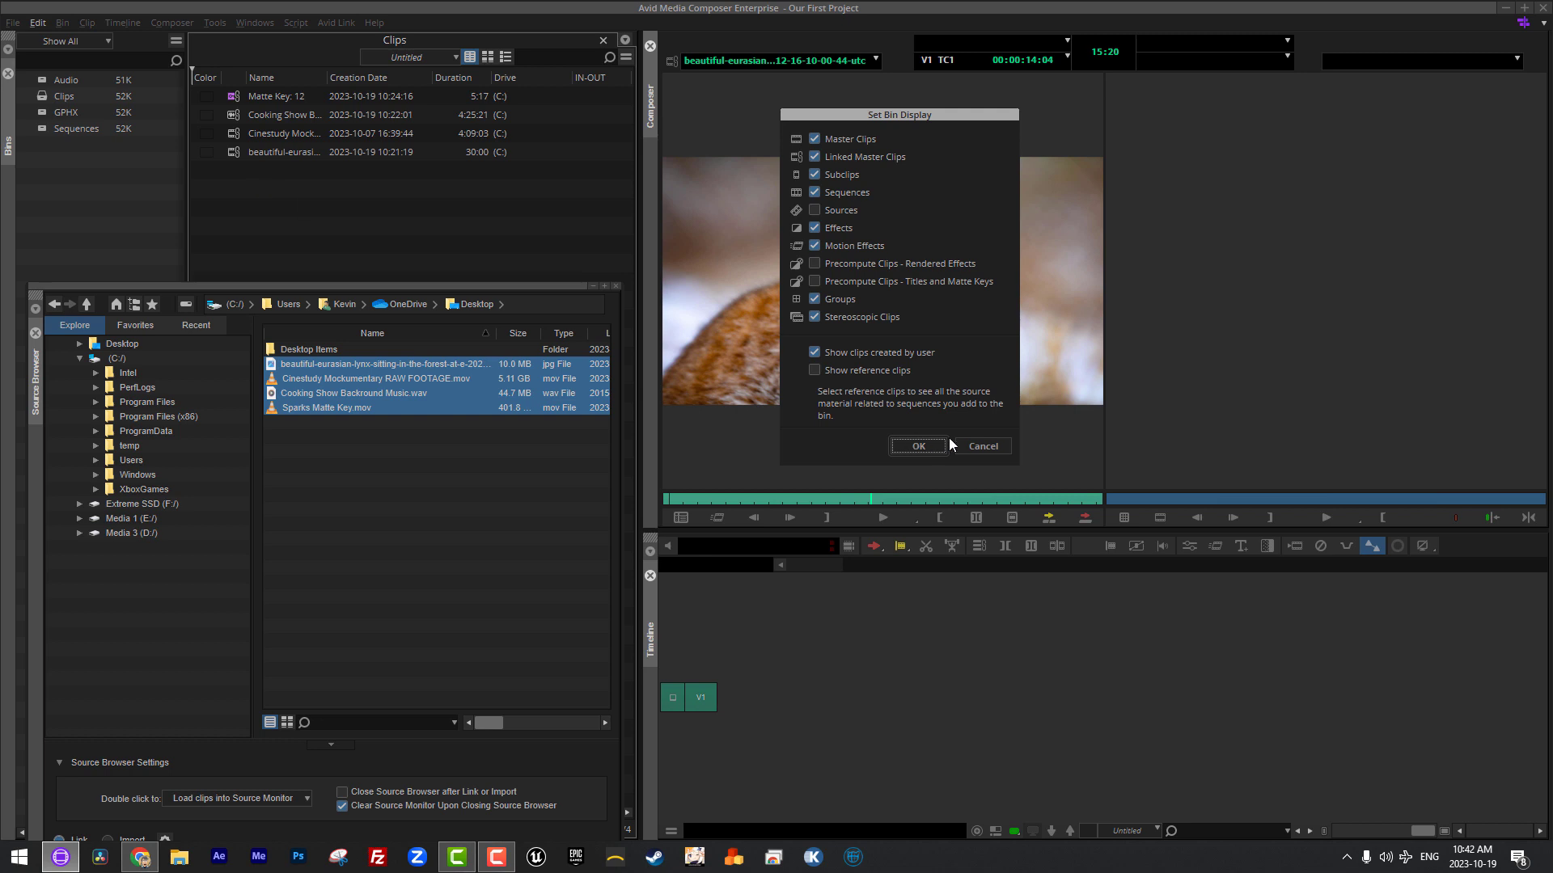
left_click(983, 447)
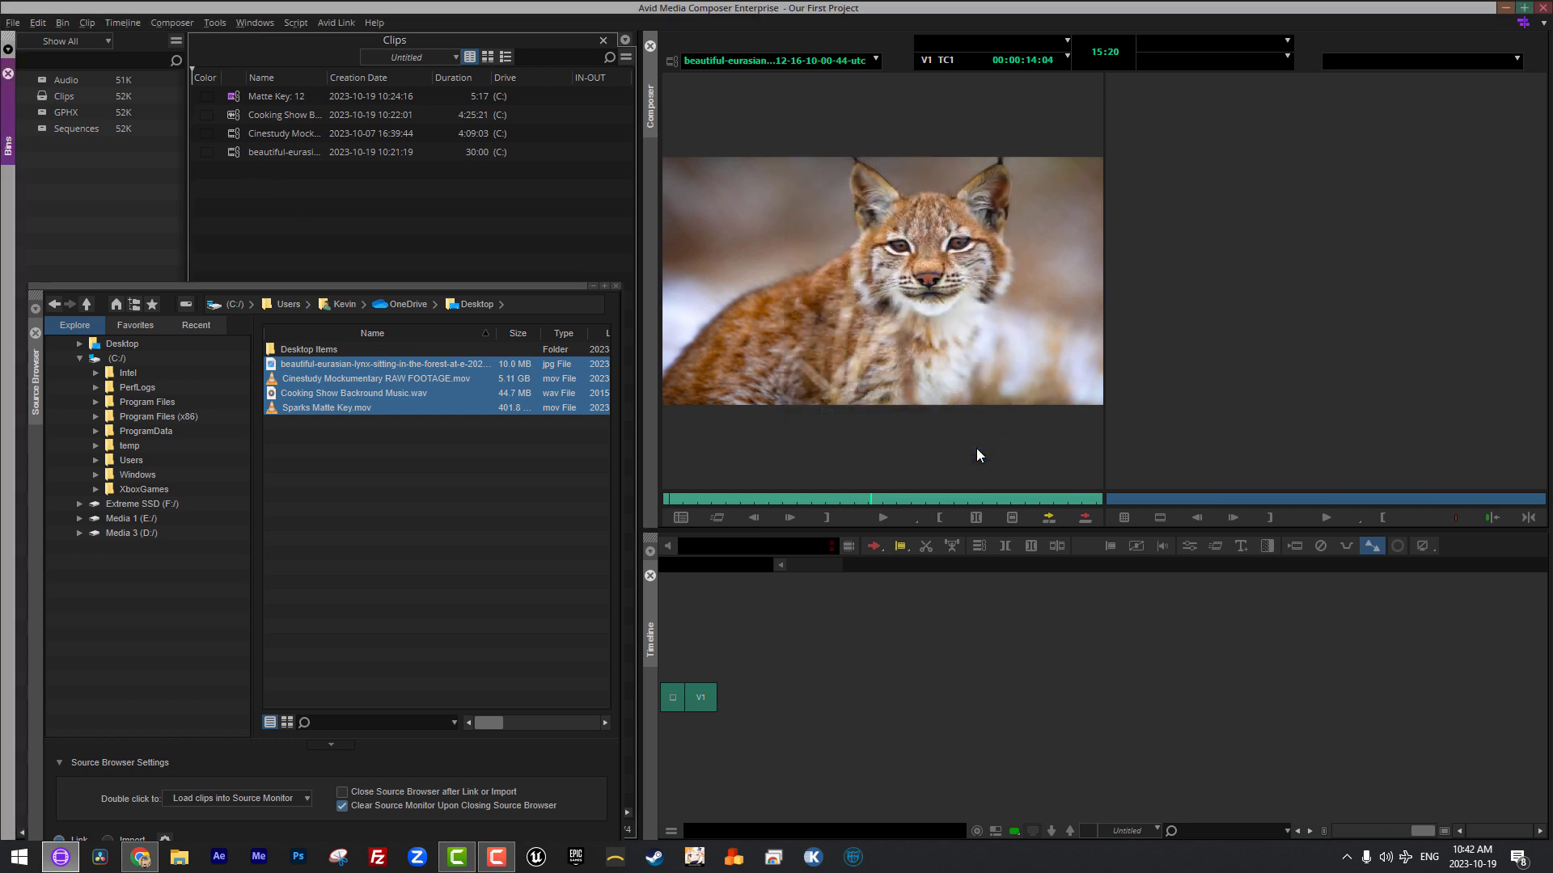
Step: Move the Source Browser up, widen it to reveal more columns, and clear the file selection
left_click(540, 285)
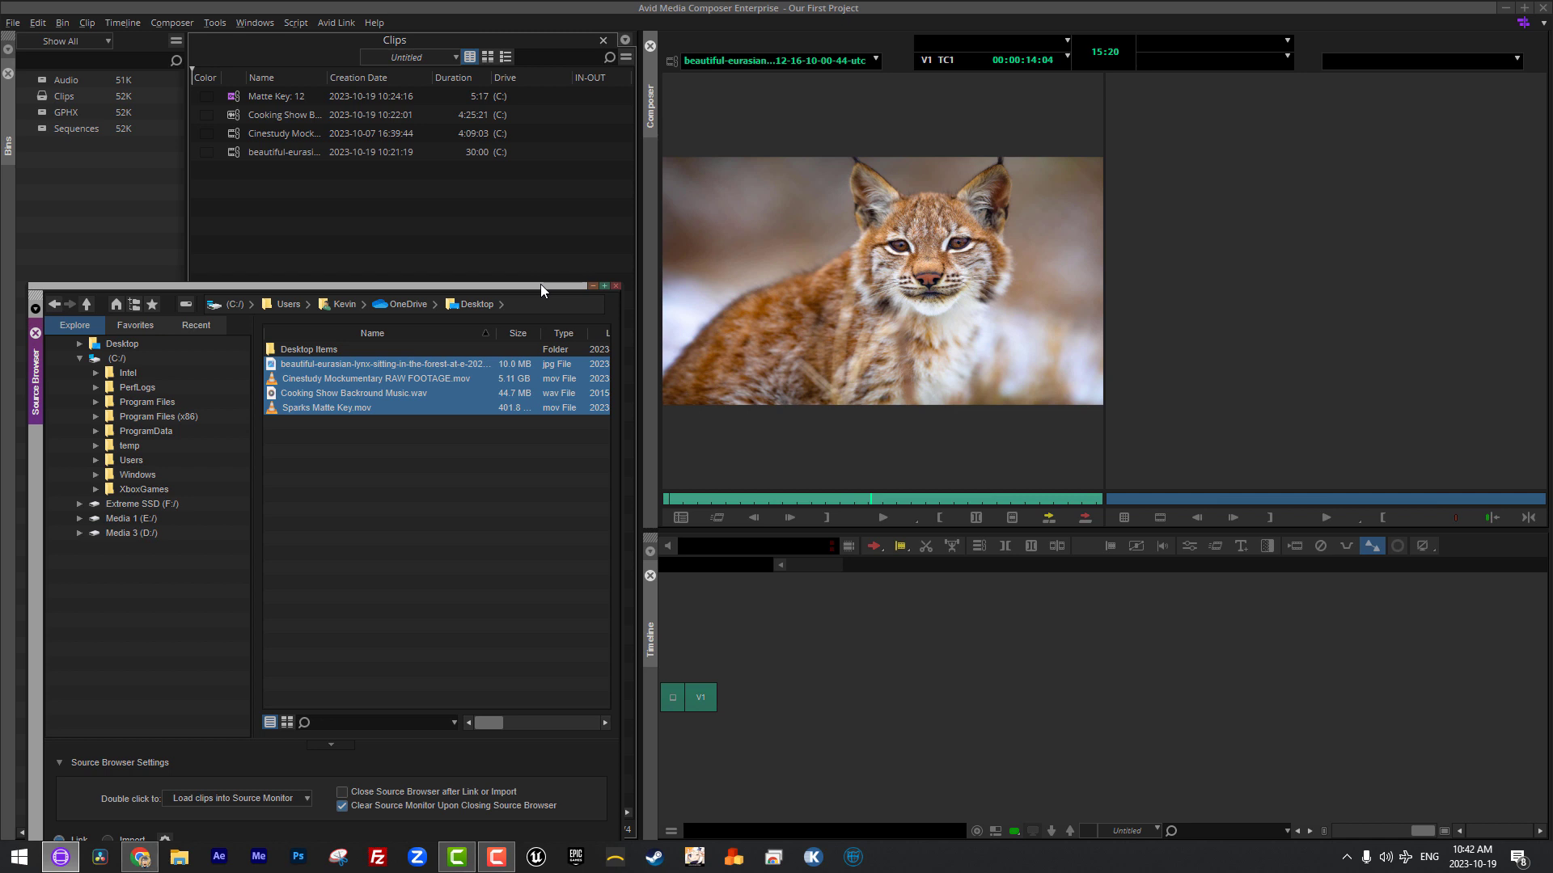
left_click_drag(513, 289, 572, 89)
left_click_drag(682, 347, 1195, 392)
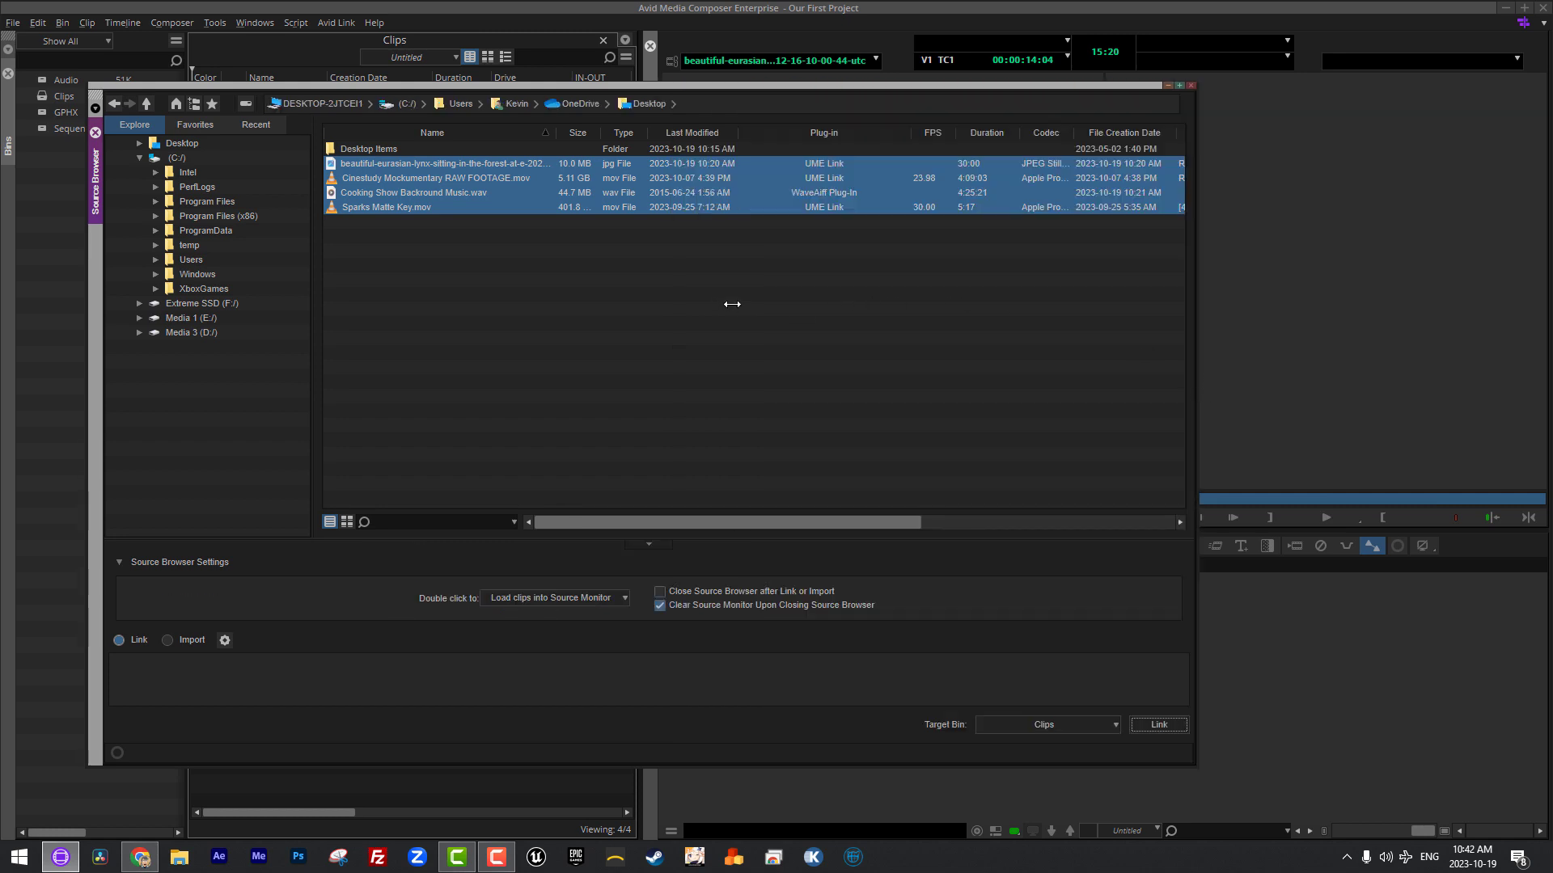
left_click(501, 470)
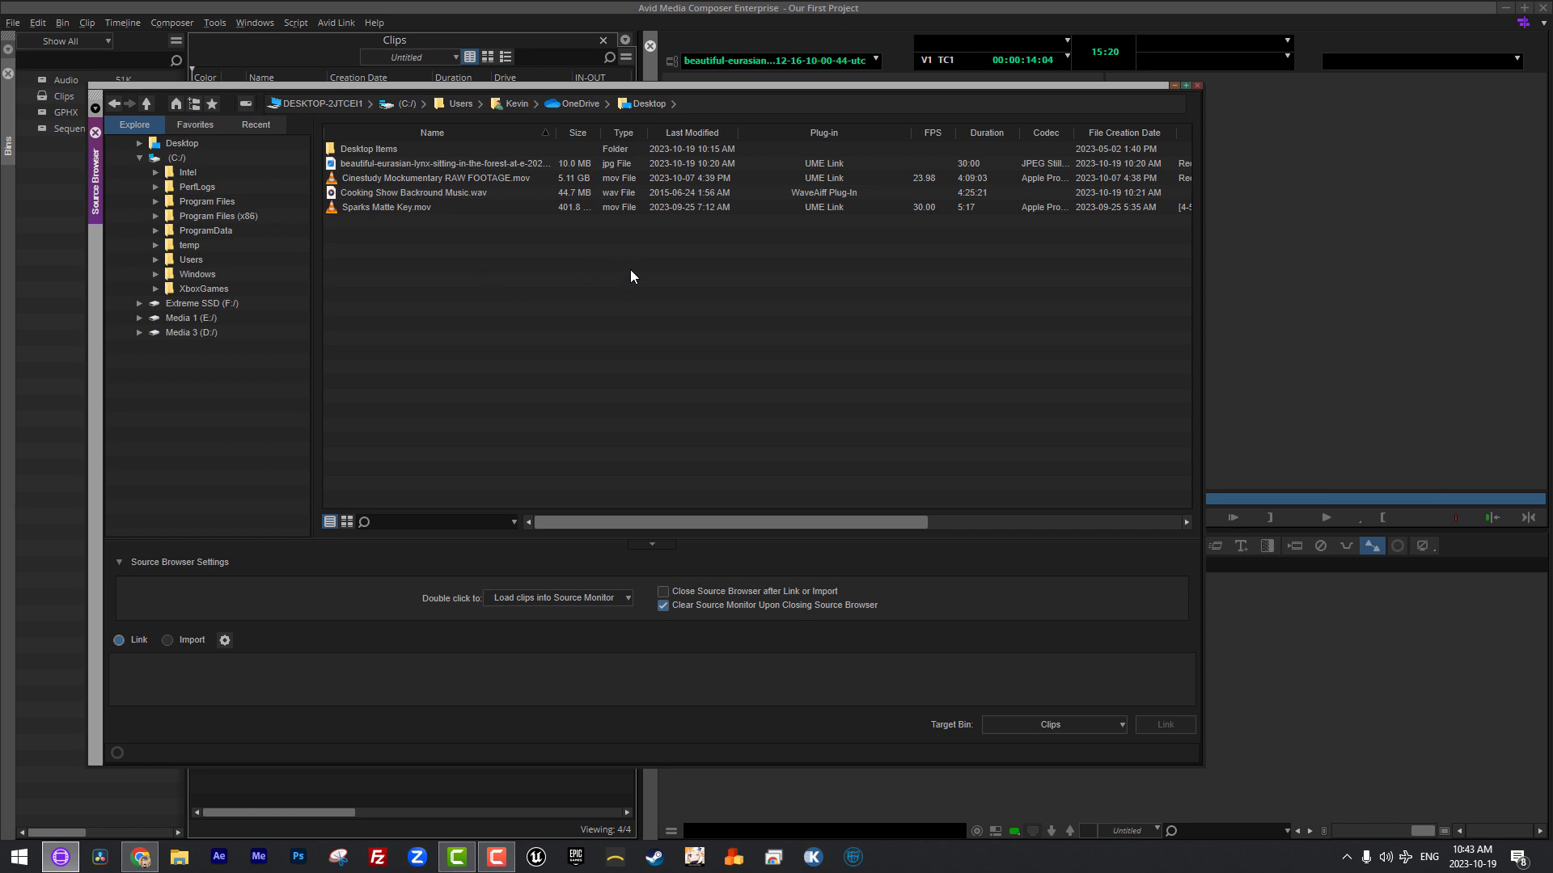
Step: Show the Desktop files in the Source Browser as thumbnail frames
left_click(346, 523)
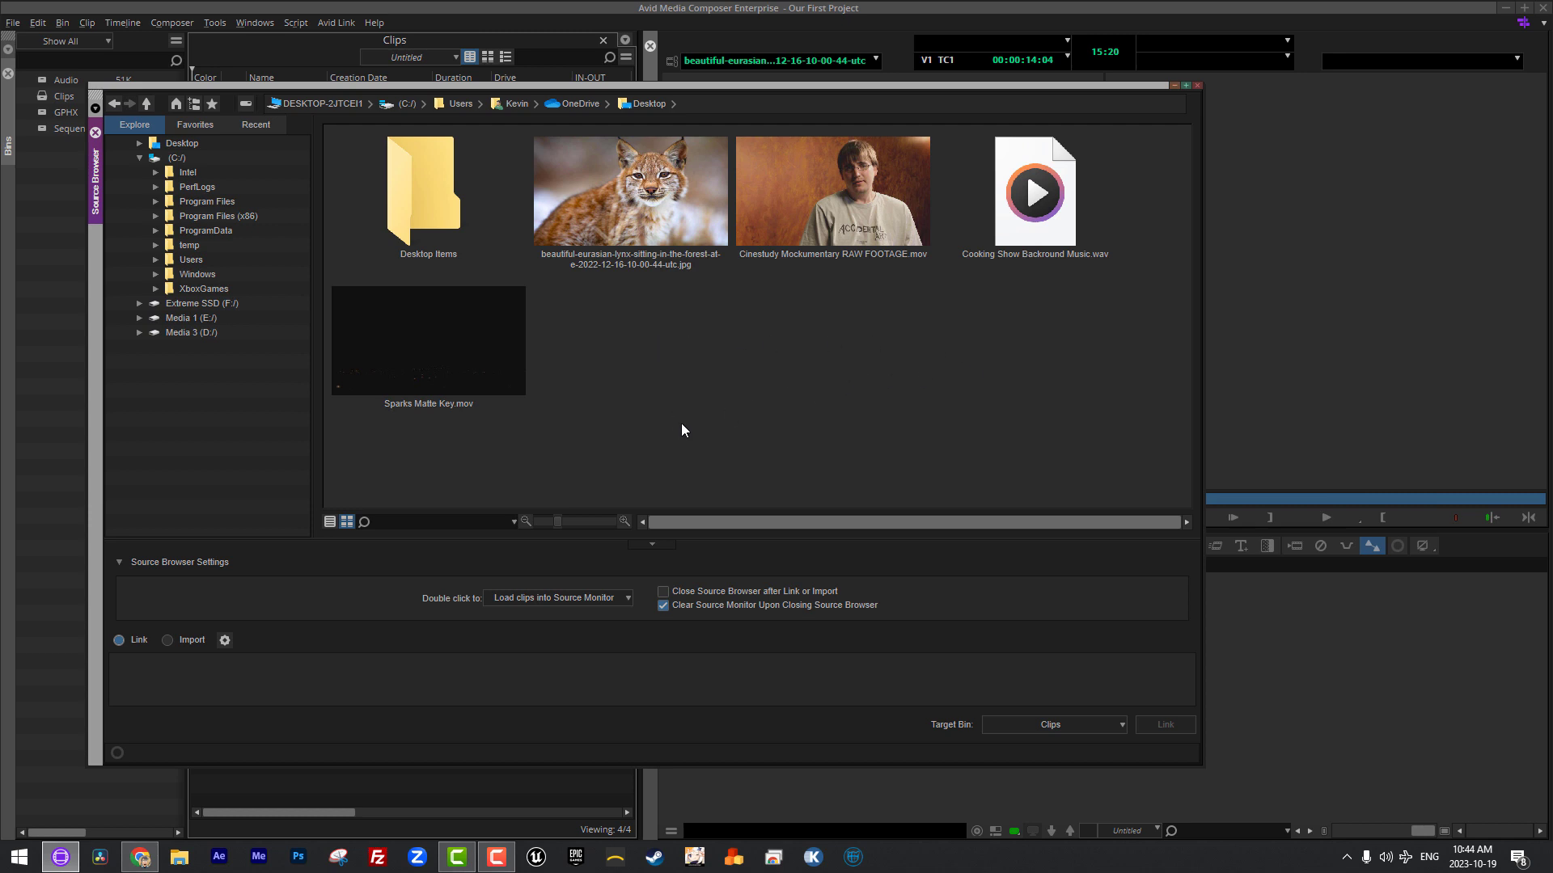
Step: Return to the detailed list view and select Cinestudy Mockumentary RAW FOOTAGE.mov
left_click(330, 522)
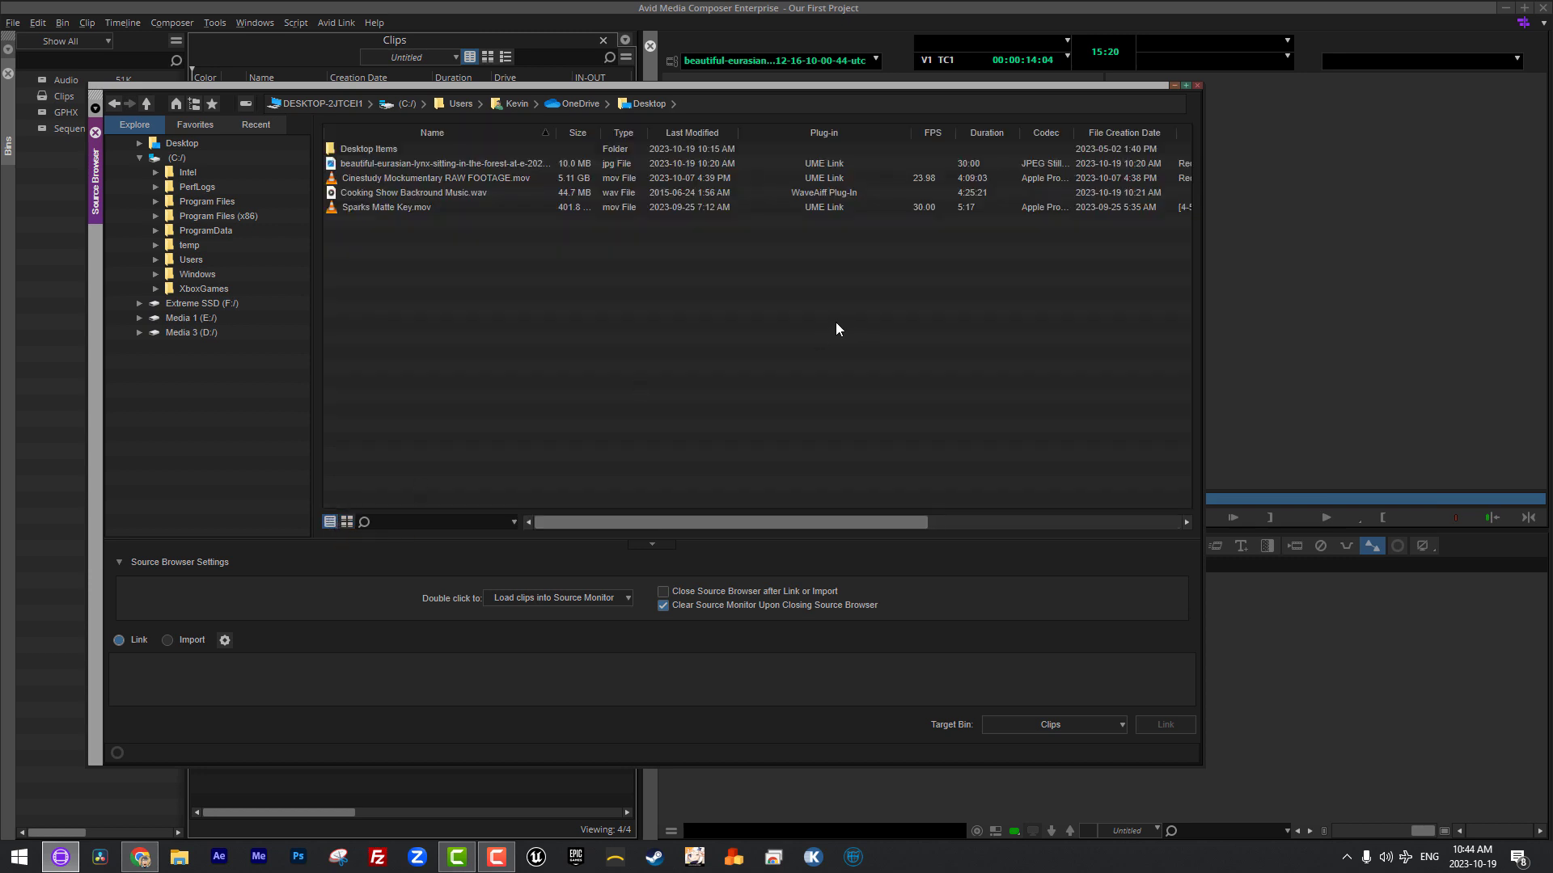
left_click_drag(692, 521, 452, 502)
left_click(374, 177)
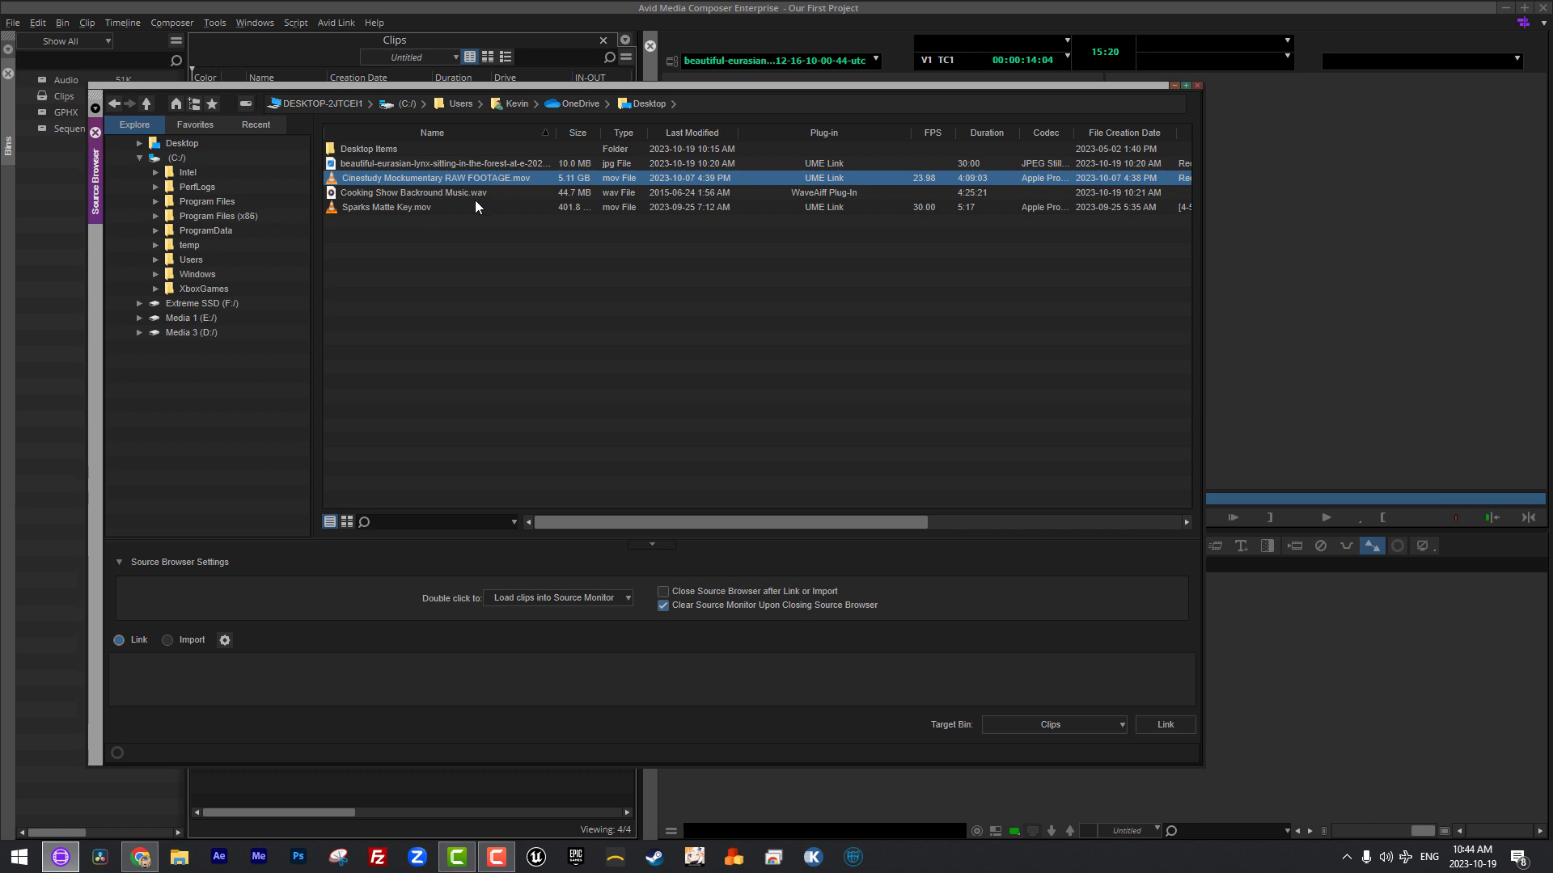
right_click(812, 183)
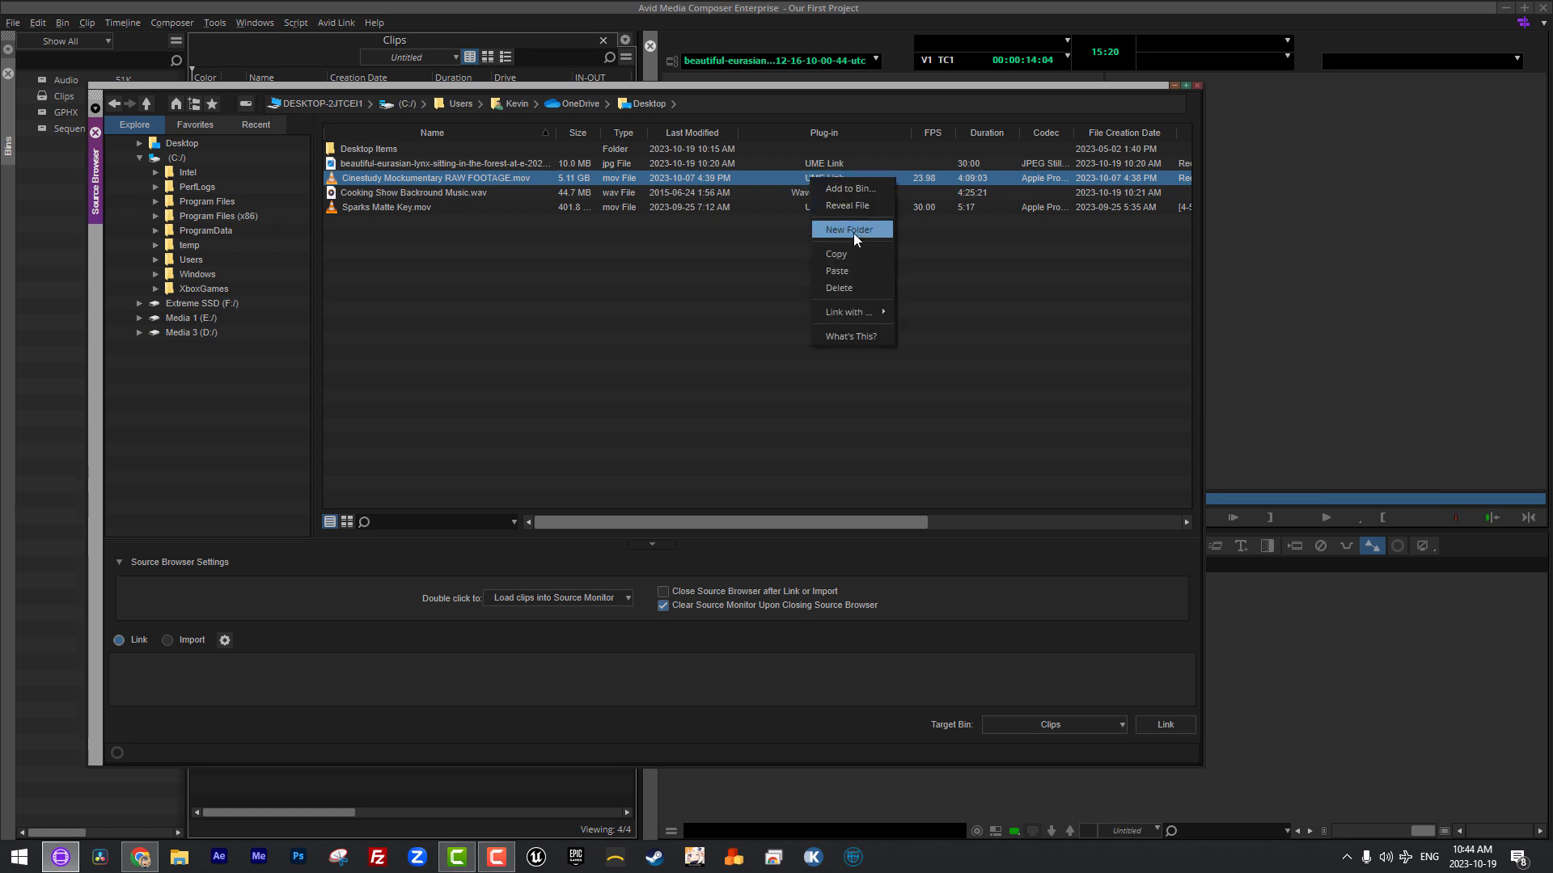
mouse_move(844, 311)
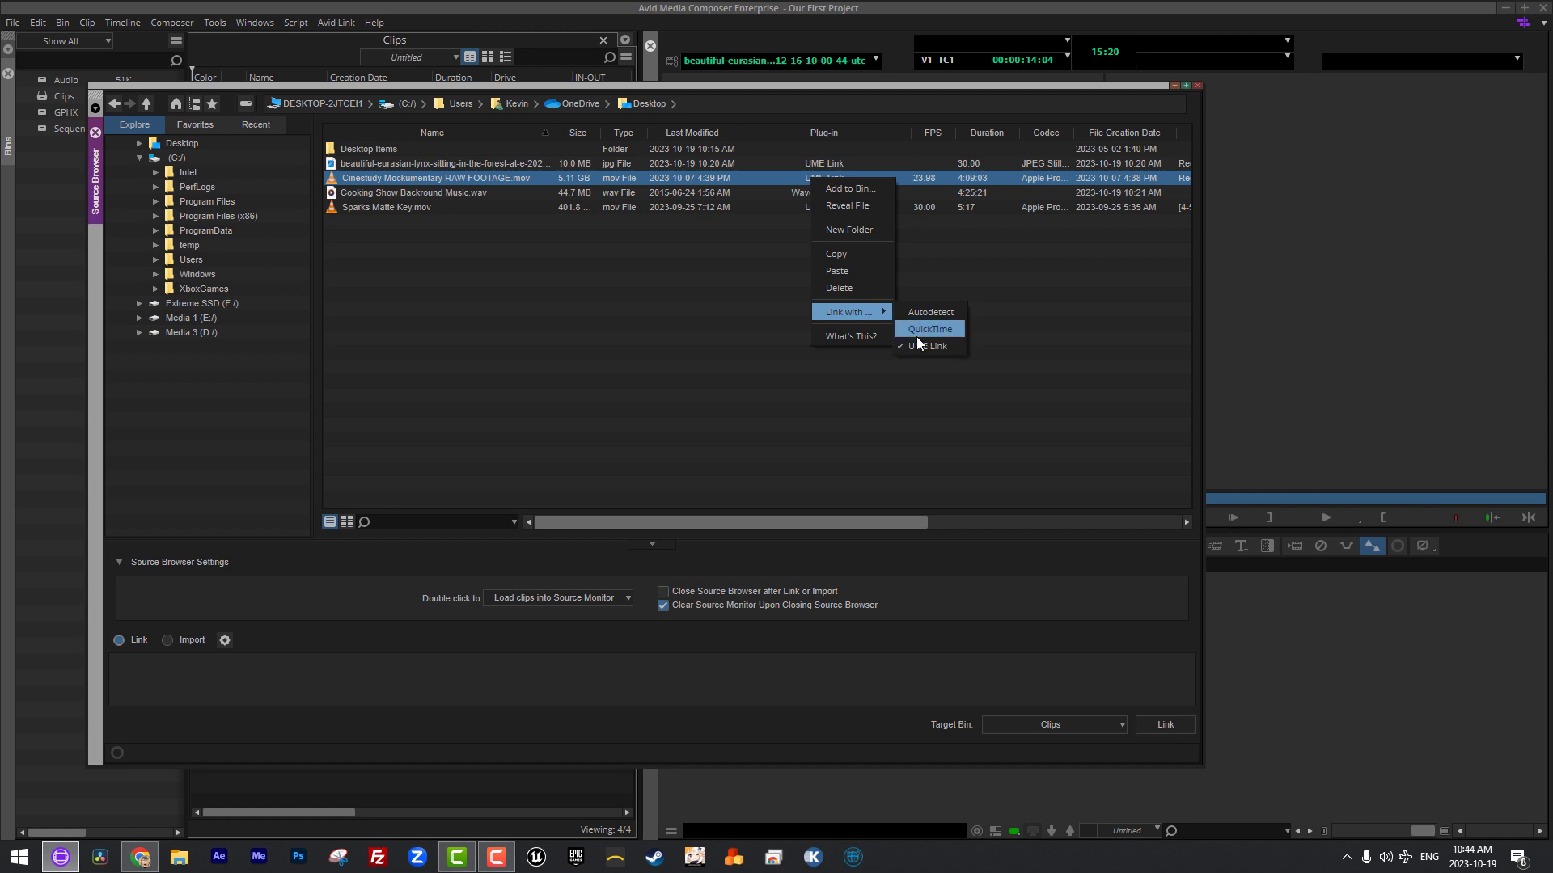
left_click(551, 261)
left_click(535, 253)
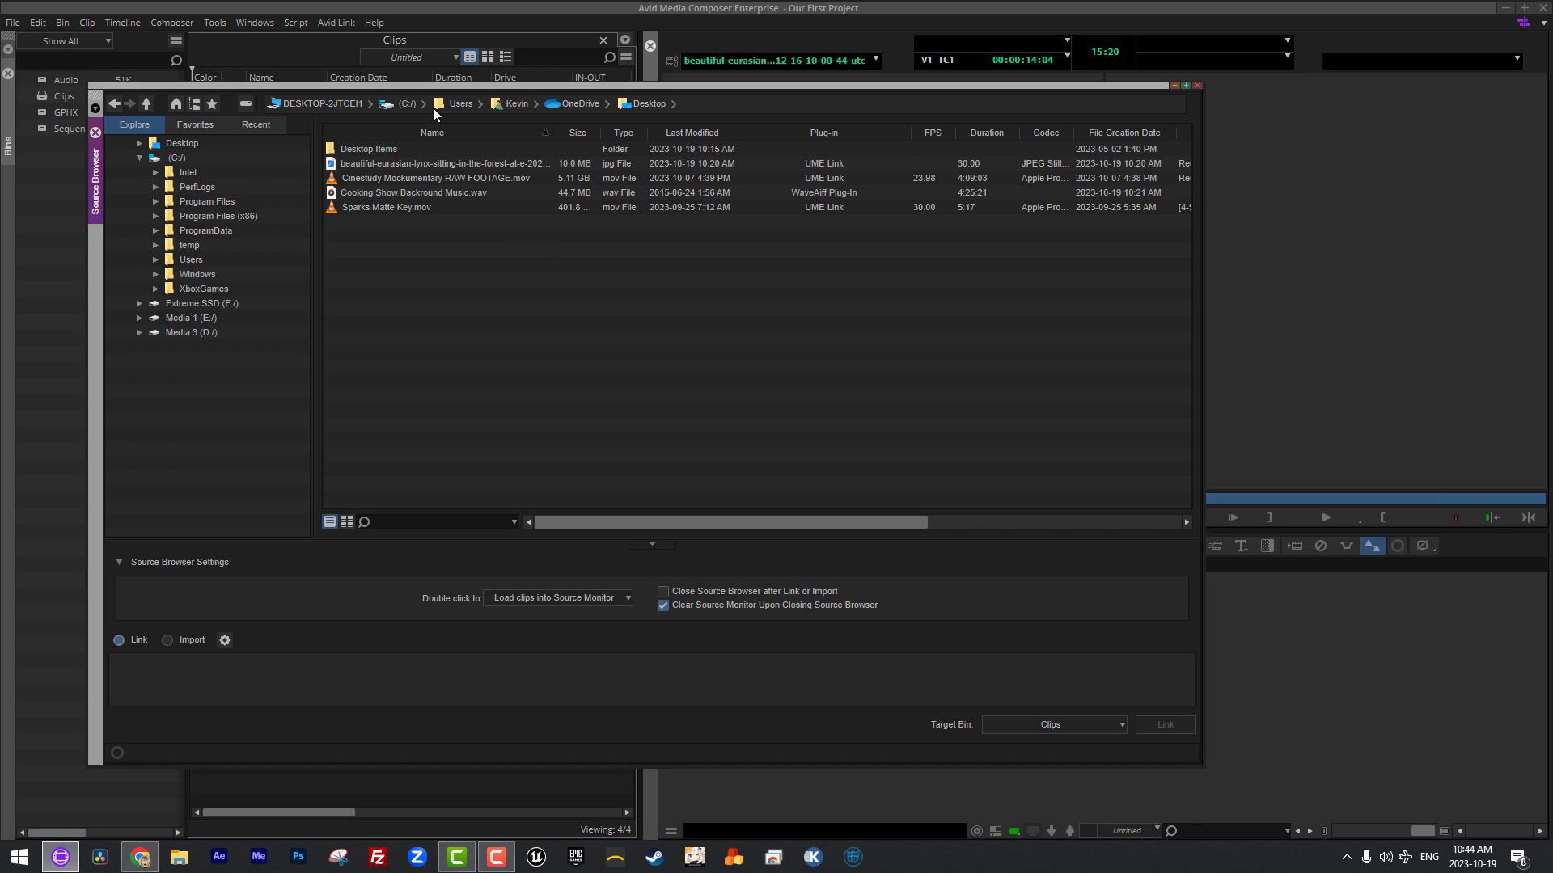
left_click_drag(430, 82, 404, 51)
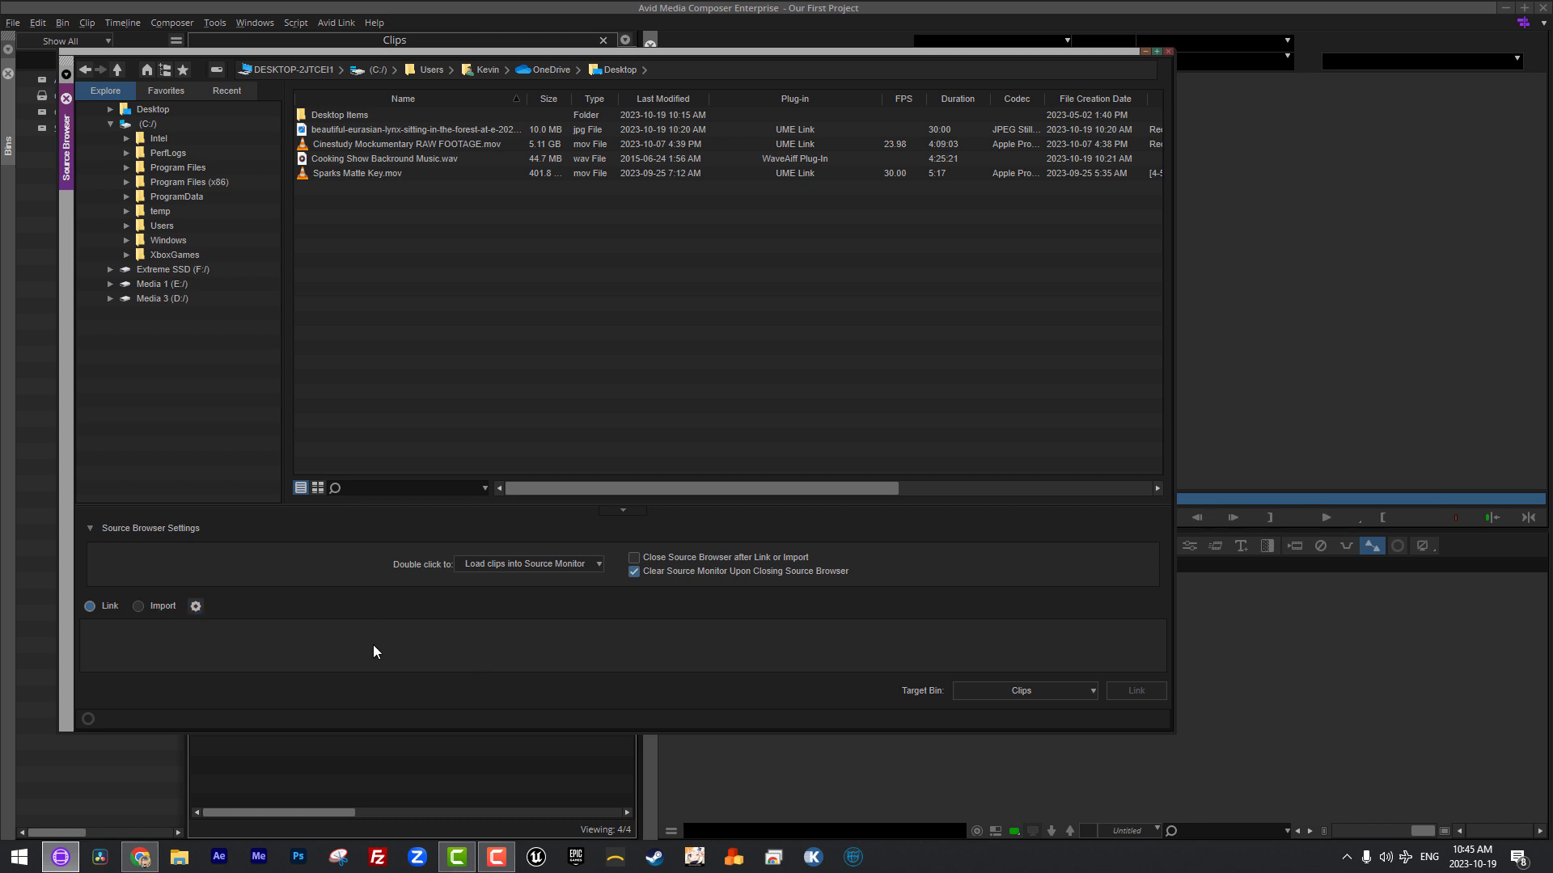
Step: Check the Link Settings and cancel them without changes
left_click(197, 606)
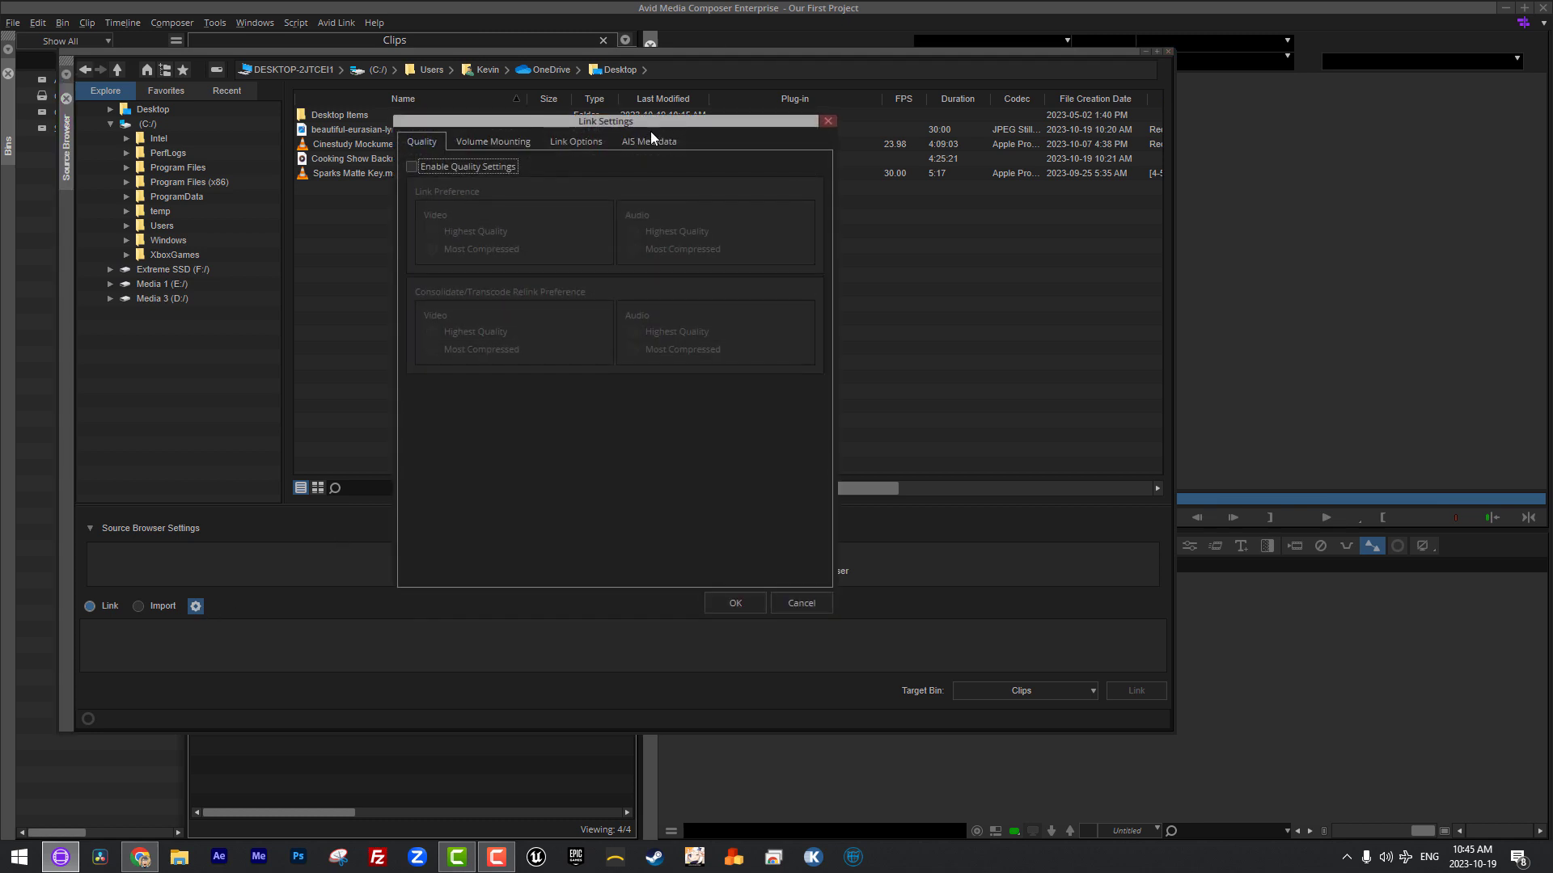
left_click_drag(648, 118, 612, 96)
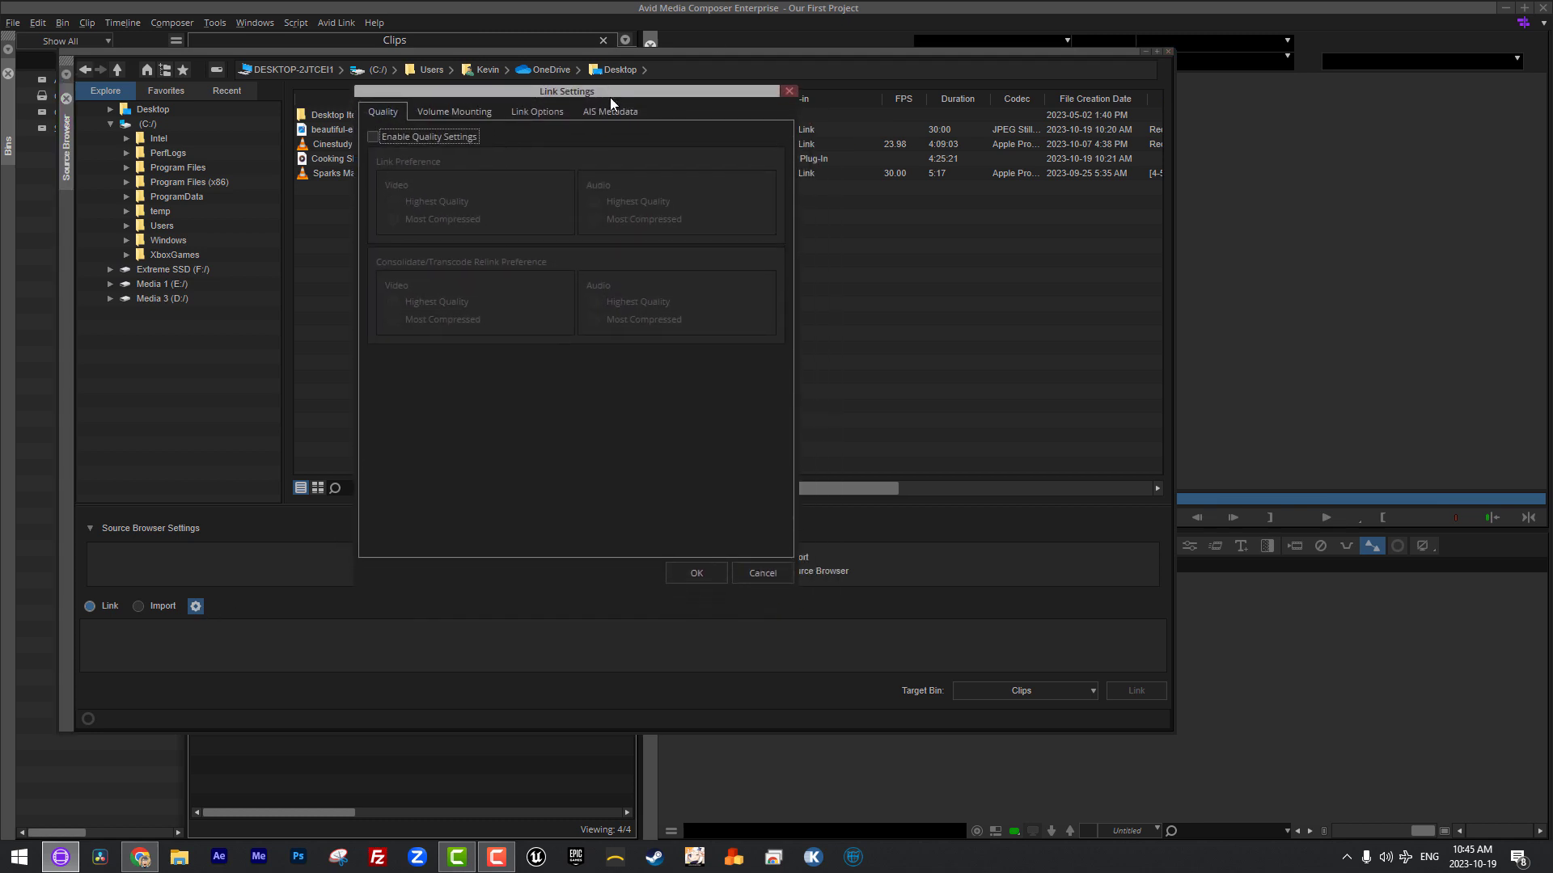
left_click(760, 573)
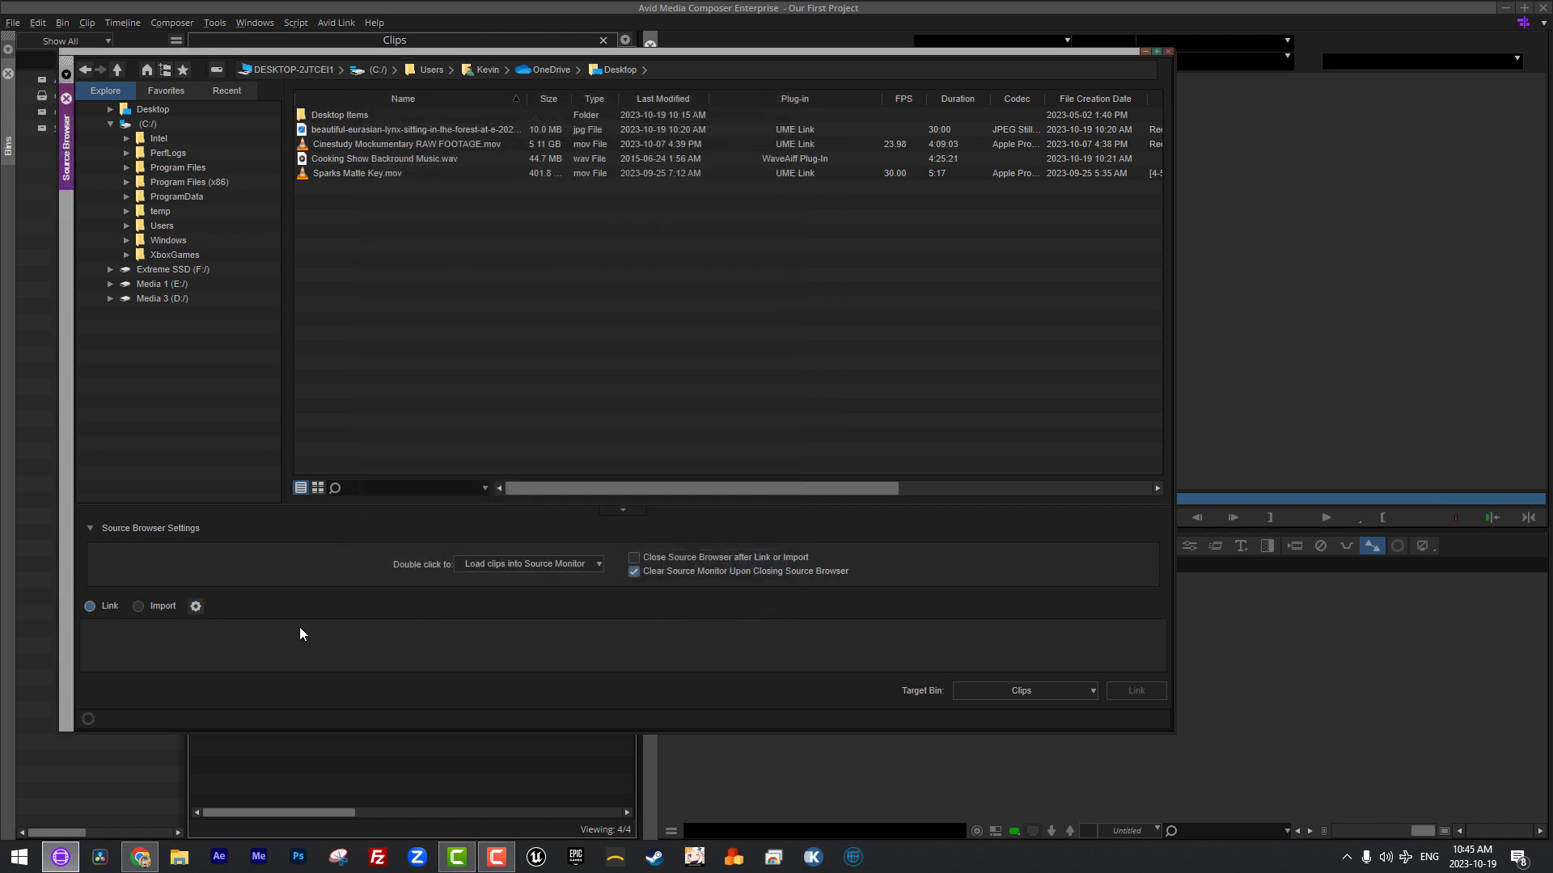
Step: Switch to Import and review its settings: DNxHD SQ resolution, Media 3 (D:) video drive
left_click(139, 606)
left_click(196, 607)
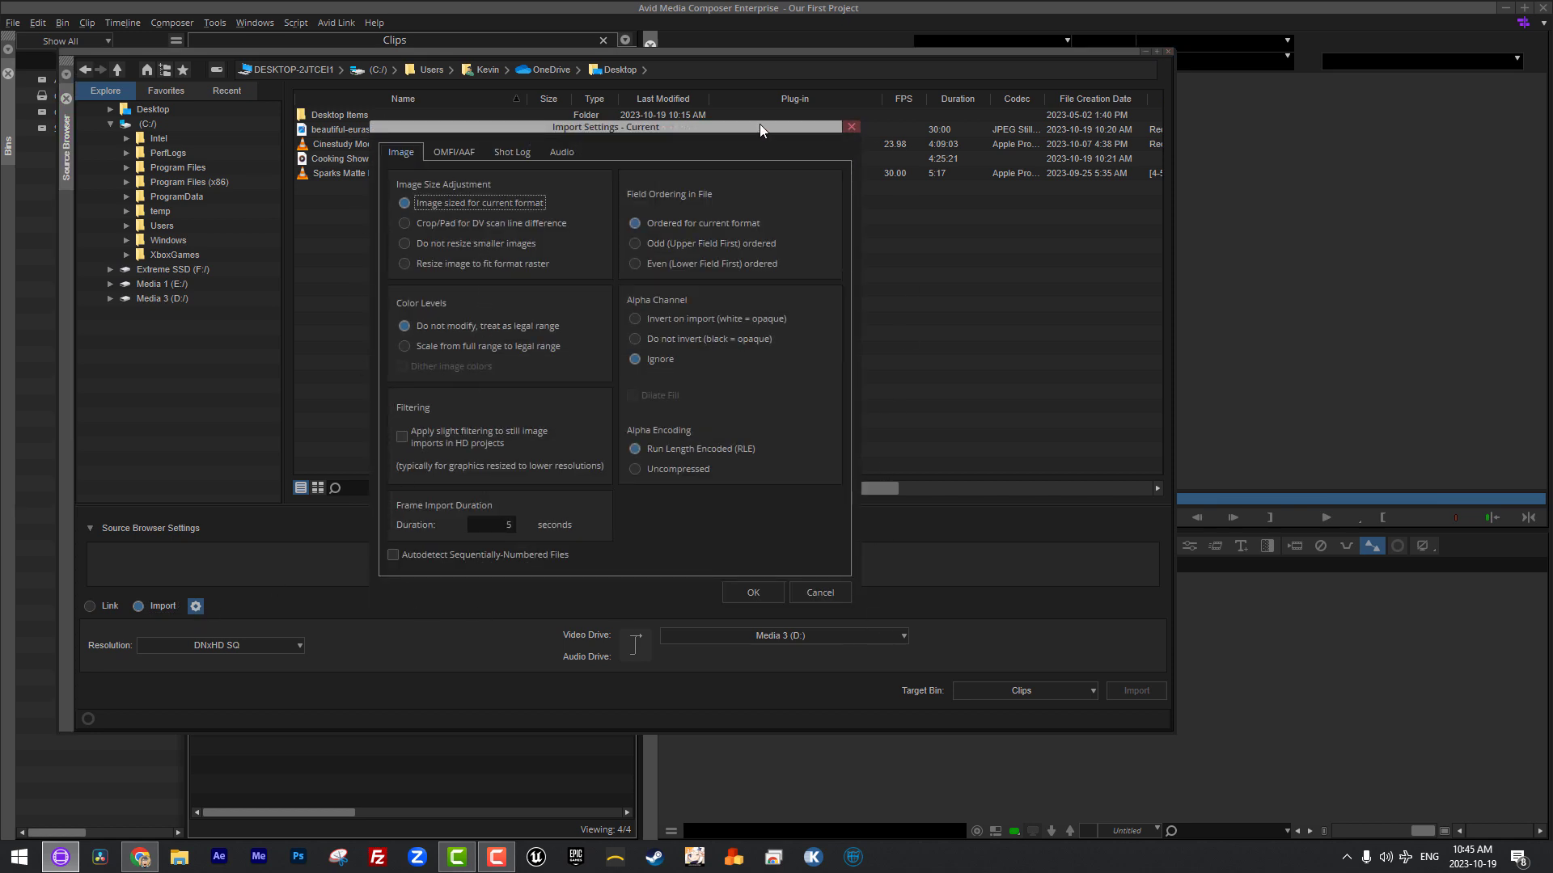
left_click(849, 126)
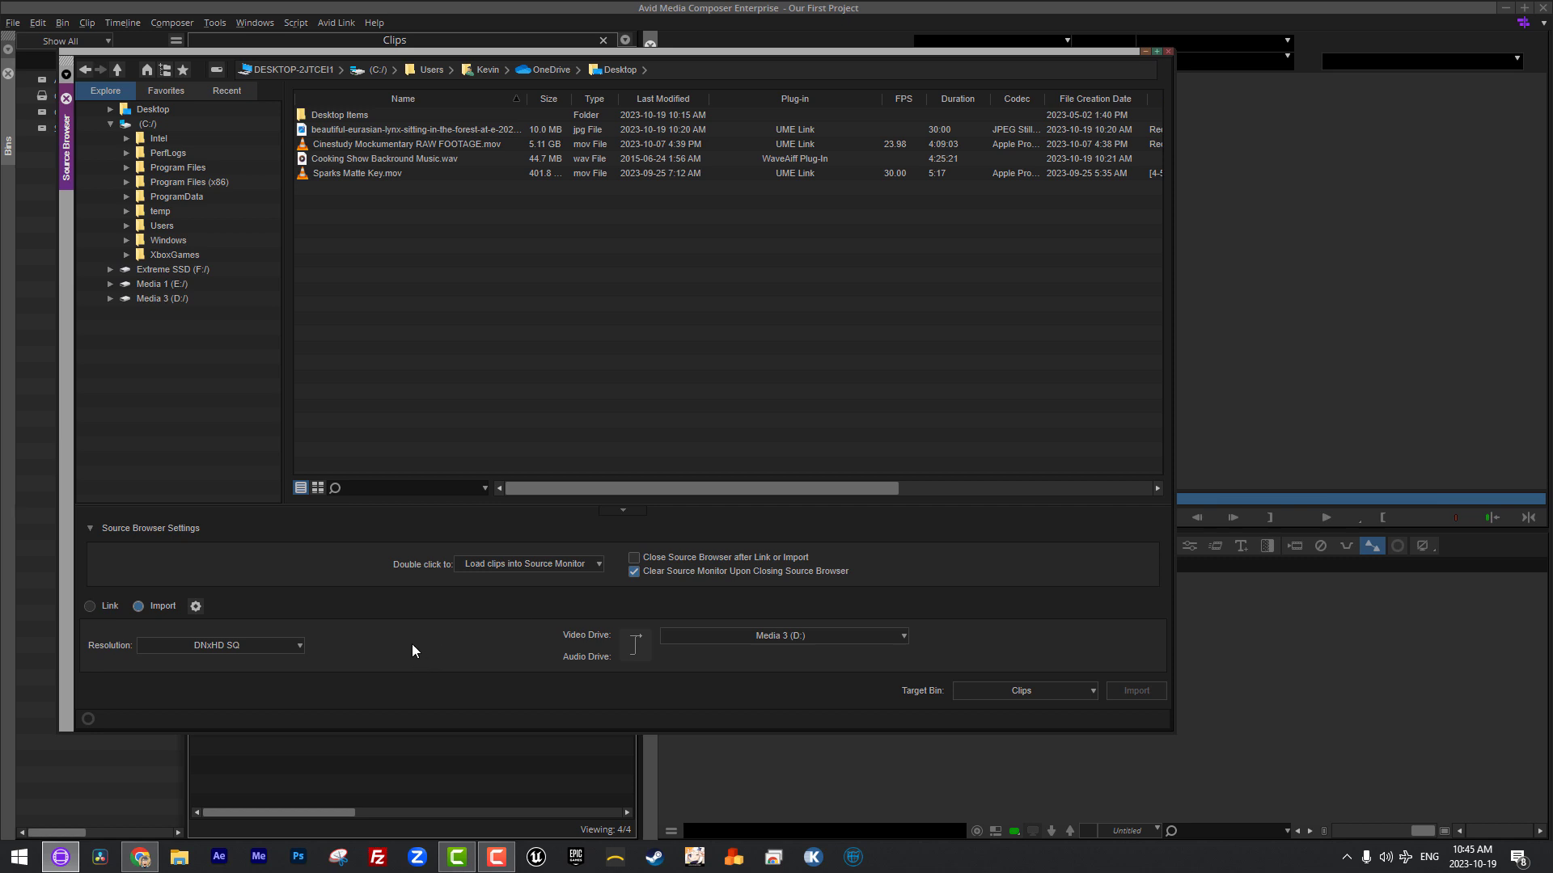
Step: Set the Source Browser back to Link and delete the Matte Key: 12 clip from the Clips bin
left_click(106, 603)
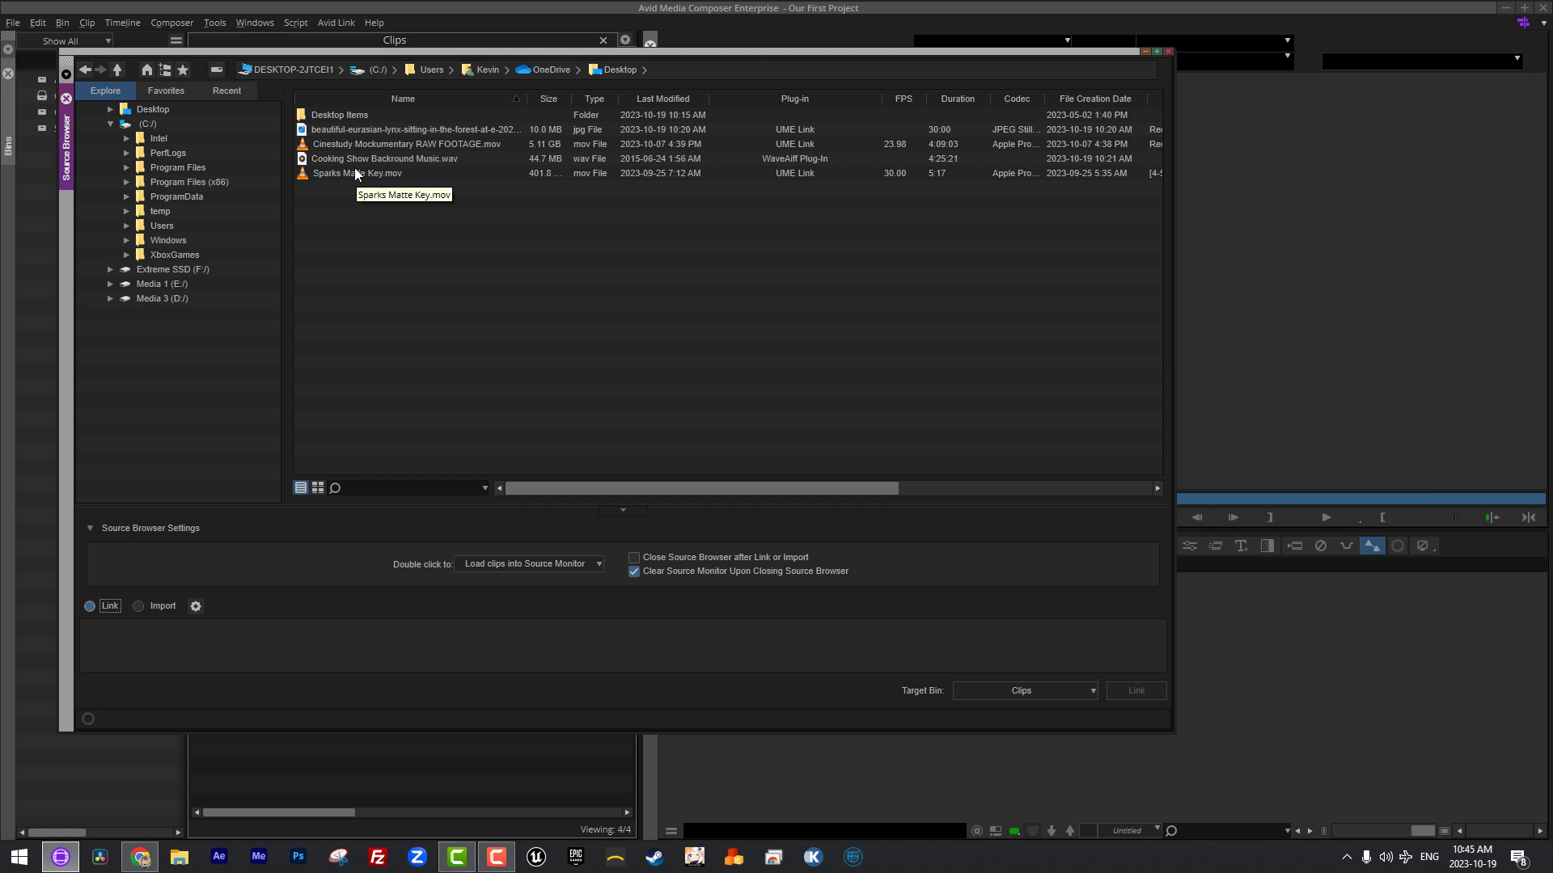
left_click_drag(409, 50, 462, 229)
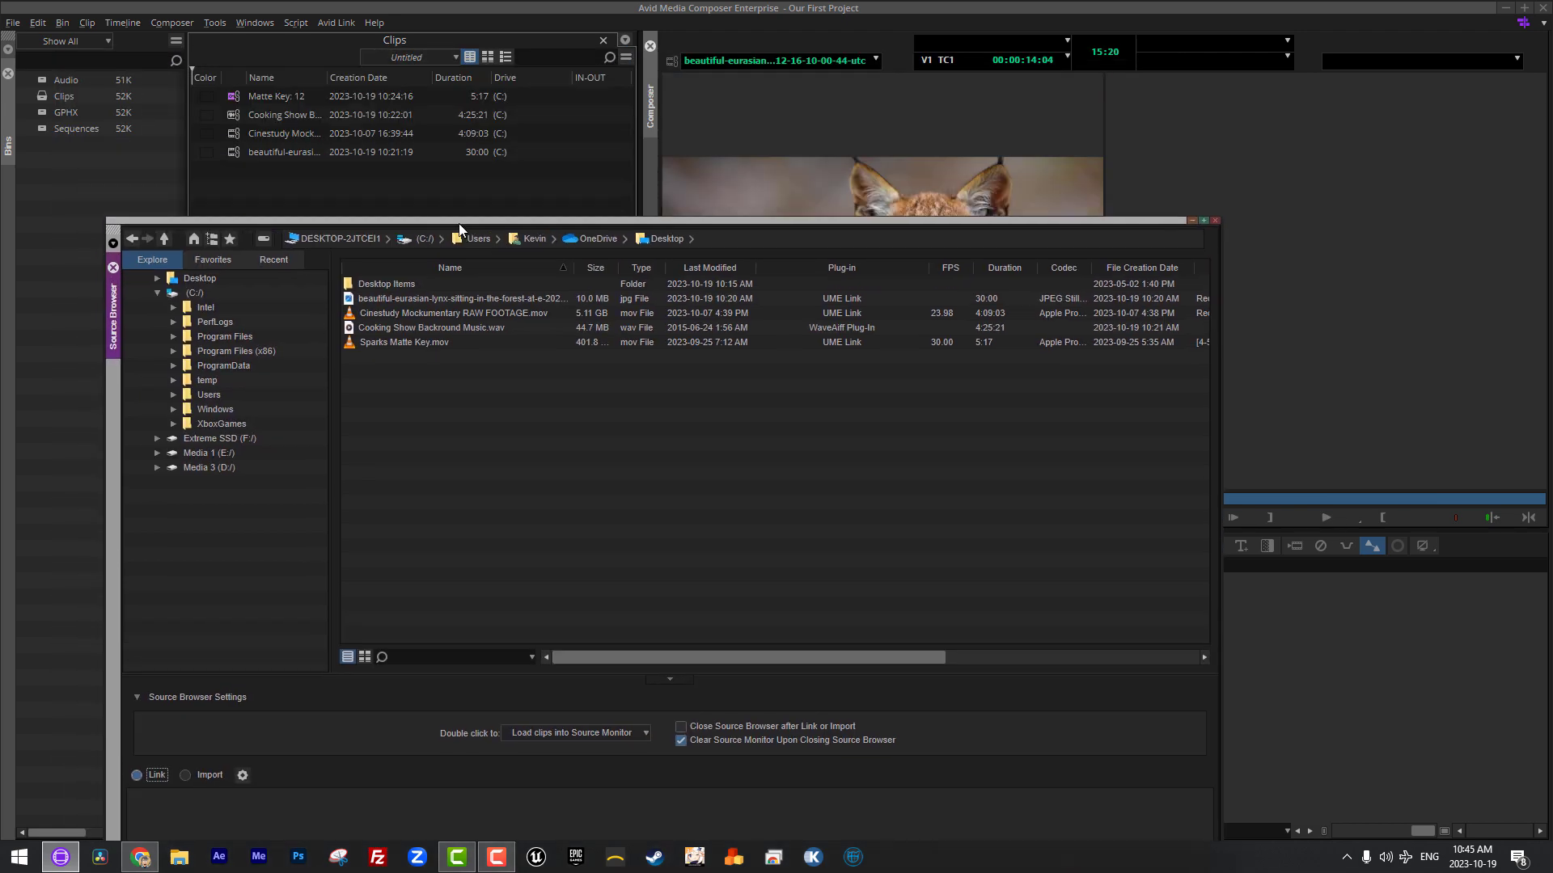
left_click(226, 90)
key("Delete")
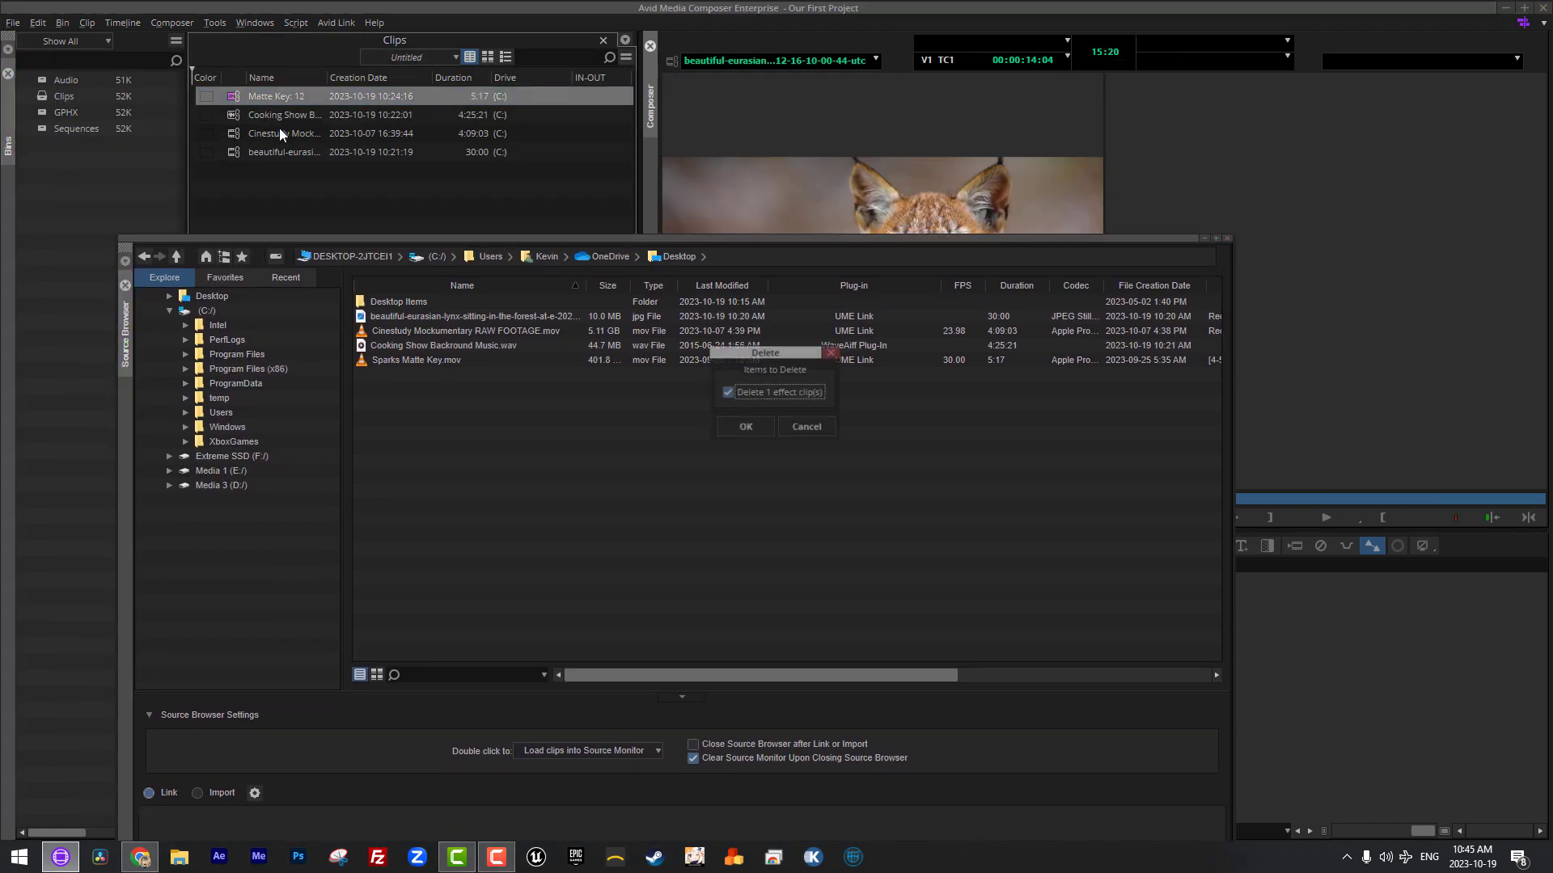
left_click(745, 426)
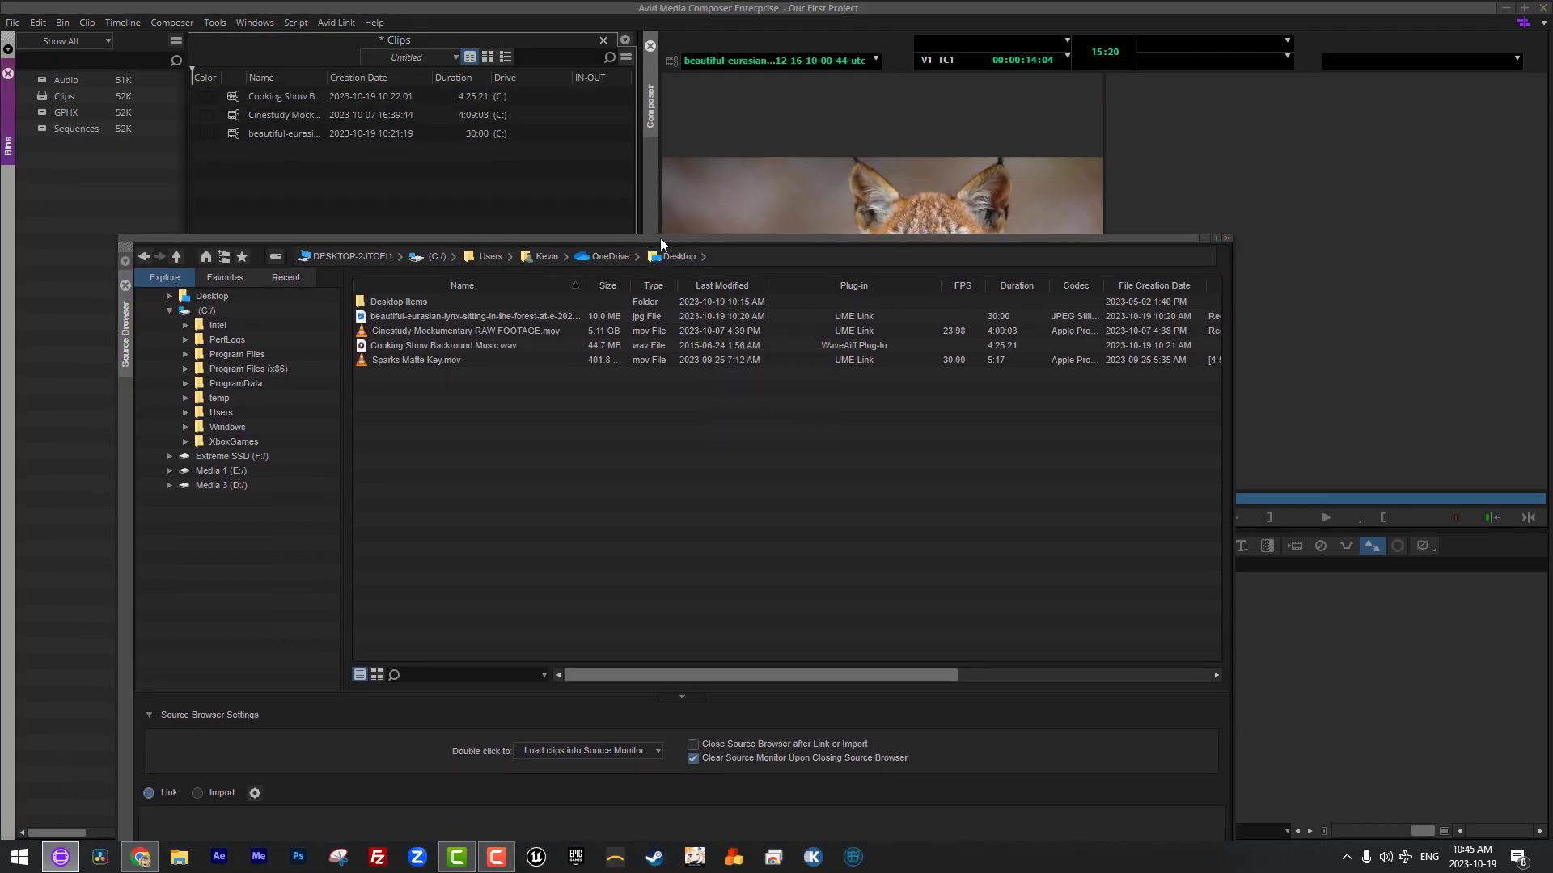
Step: Set the Link Options Alpha Channel to Ignore, then select Sparks Matte Key.mov
left_click_drag(660, 238, 648, 129)
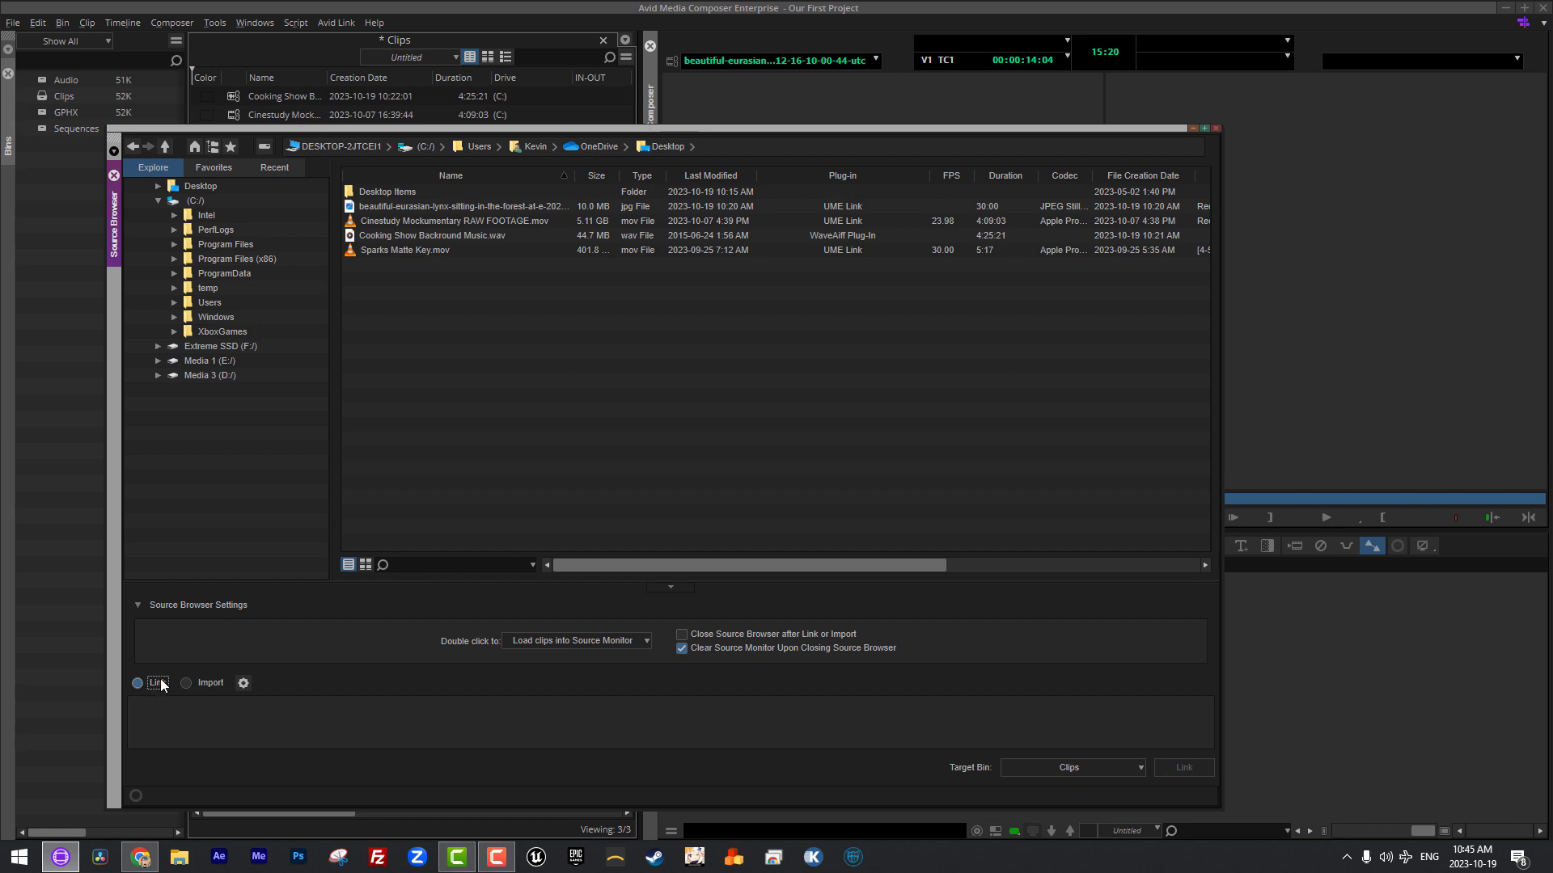
left_click(244, 683)
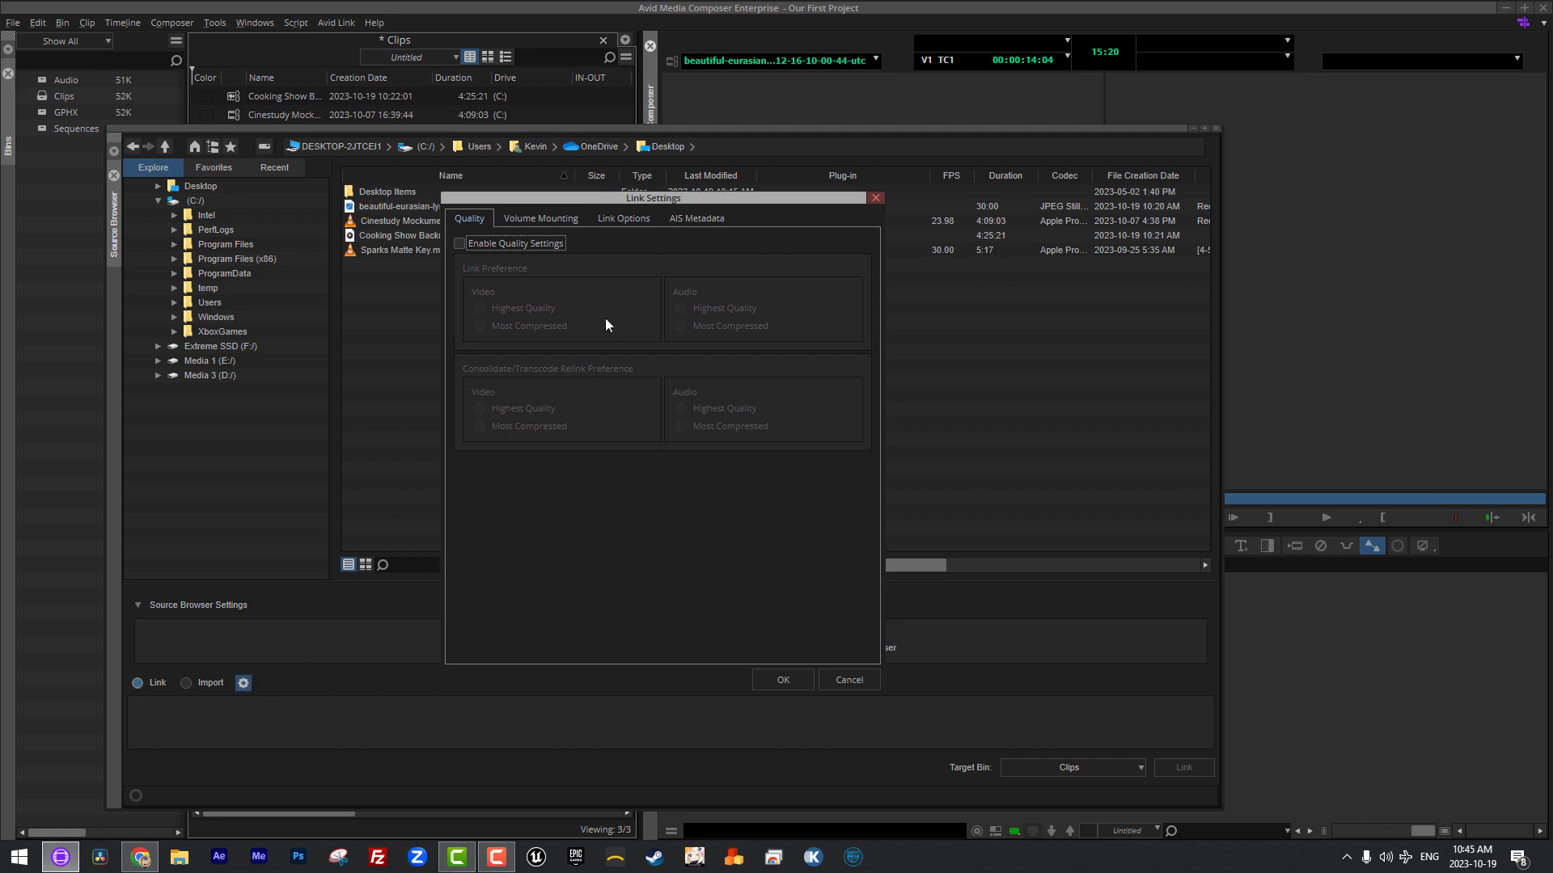
left_click(634, 218)
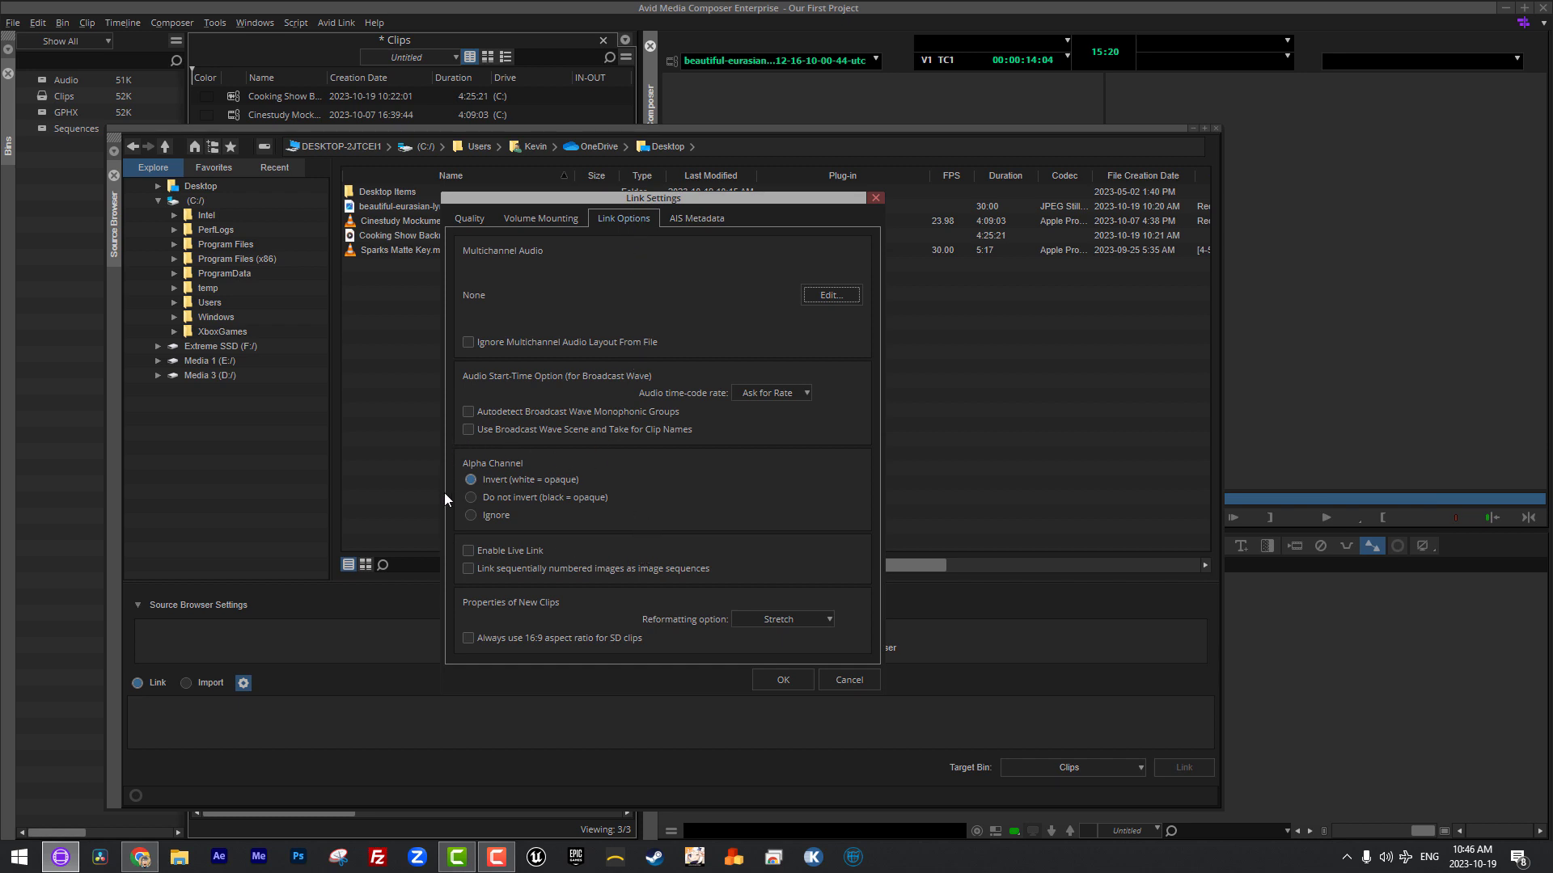
left_click(482, 514)
left_click(781, 679)
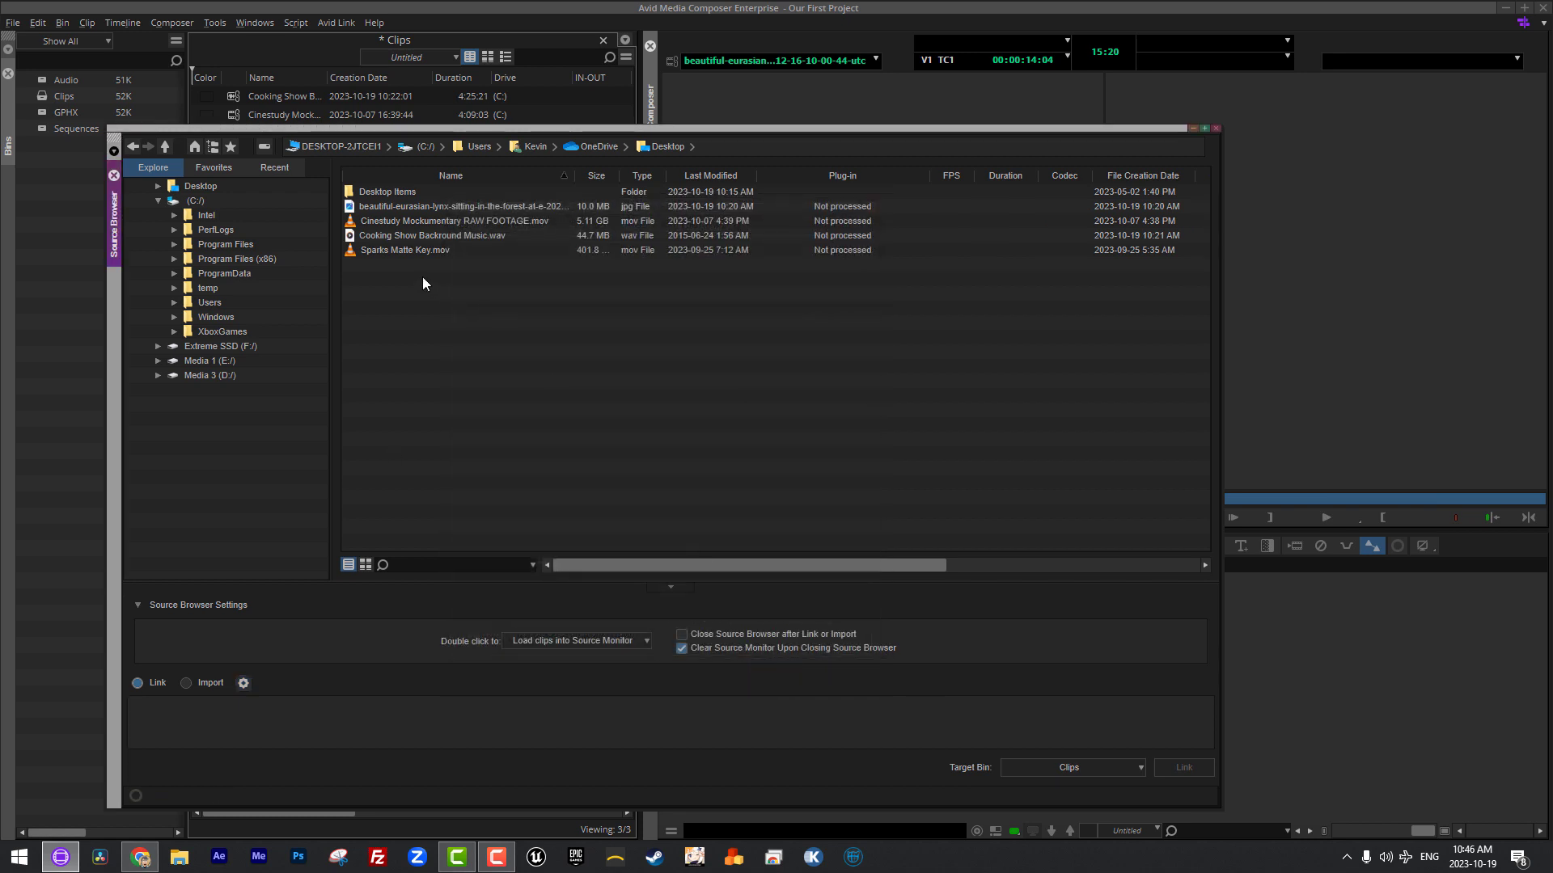
left_click(411, 253)
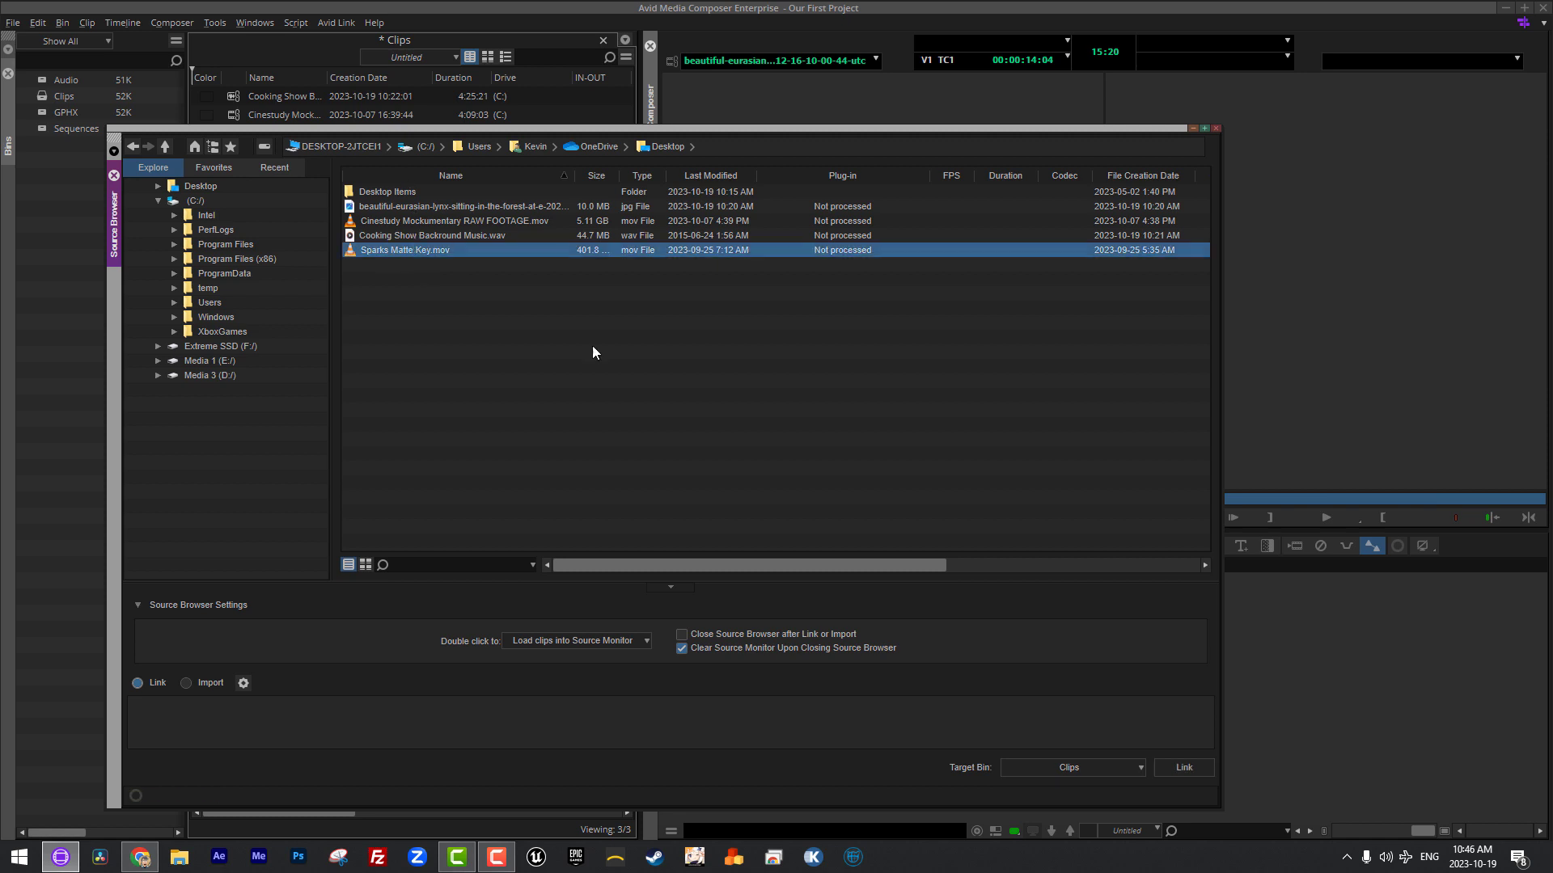
Step: Link Sparks Matte Key.mov and confirm clip 12 (5:17) appears in the Clips bin
left_click(1184, 766)
left_click_drag(327, 128, 292, 230)
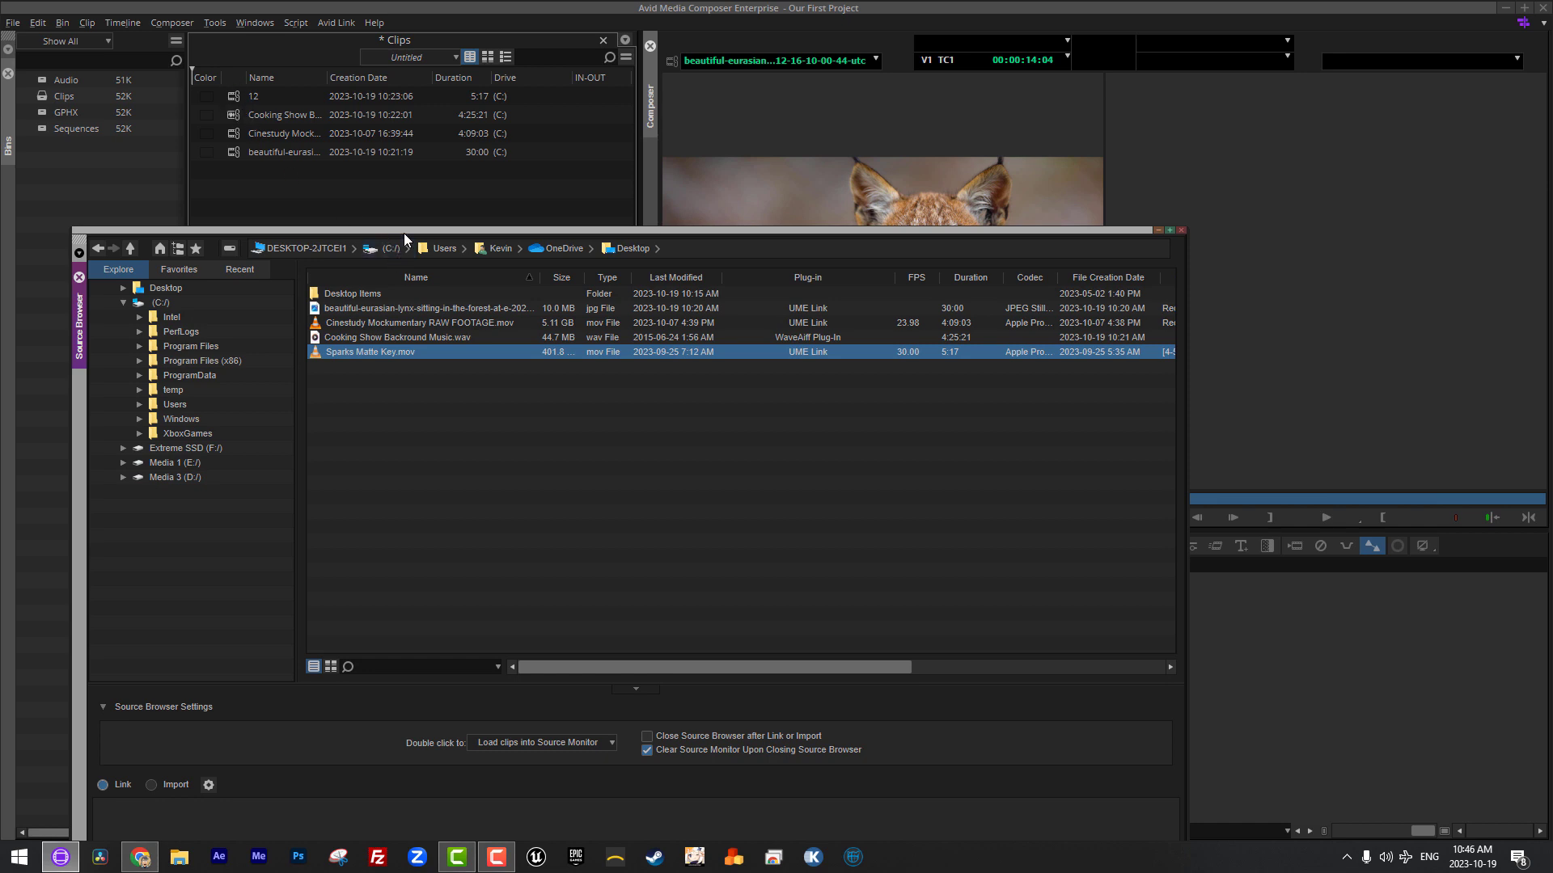
left_click_drag(404, 231, 369, 131)
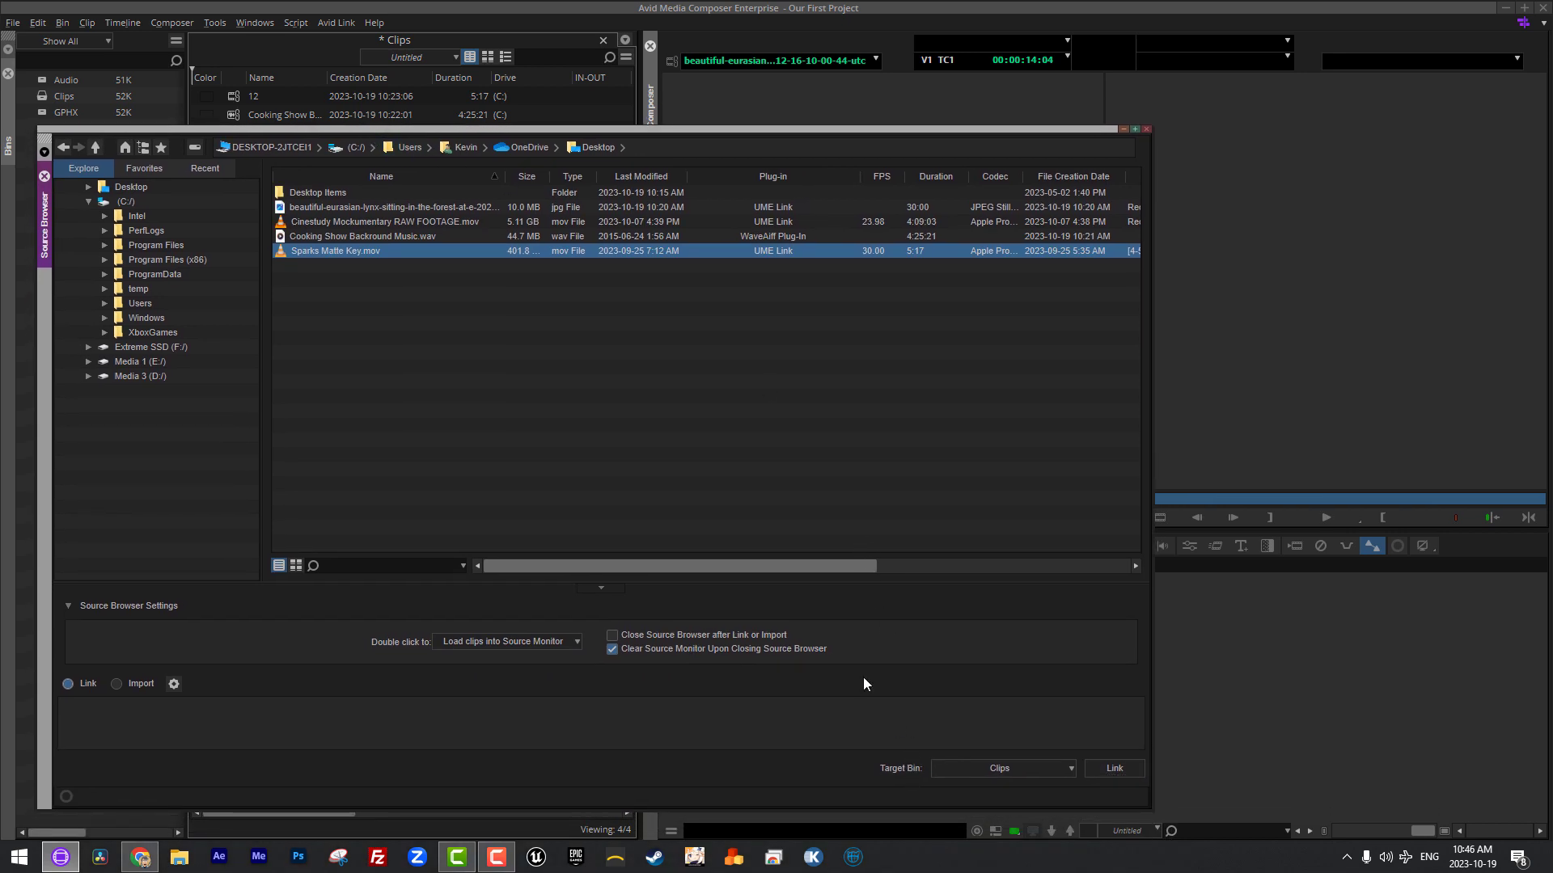
left_click(1030, 763)
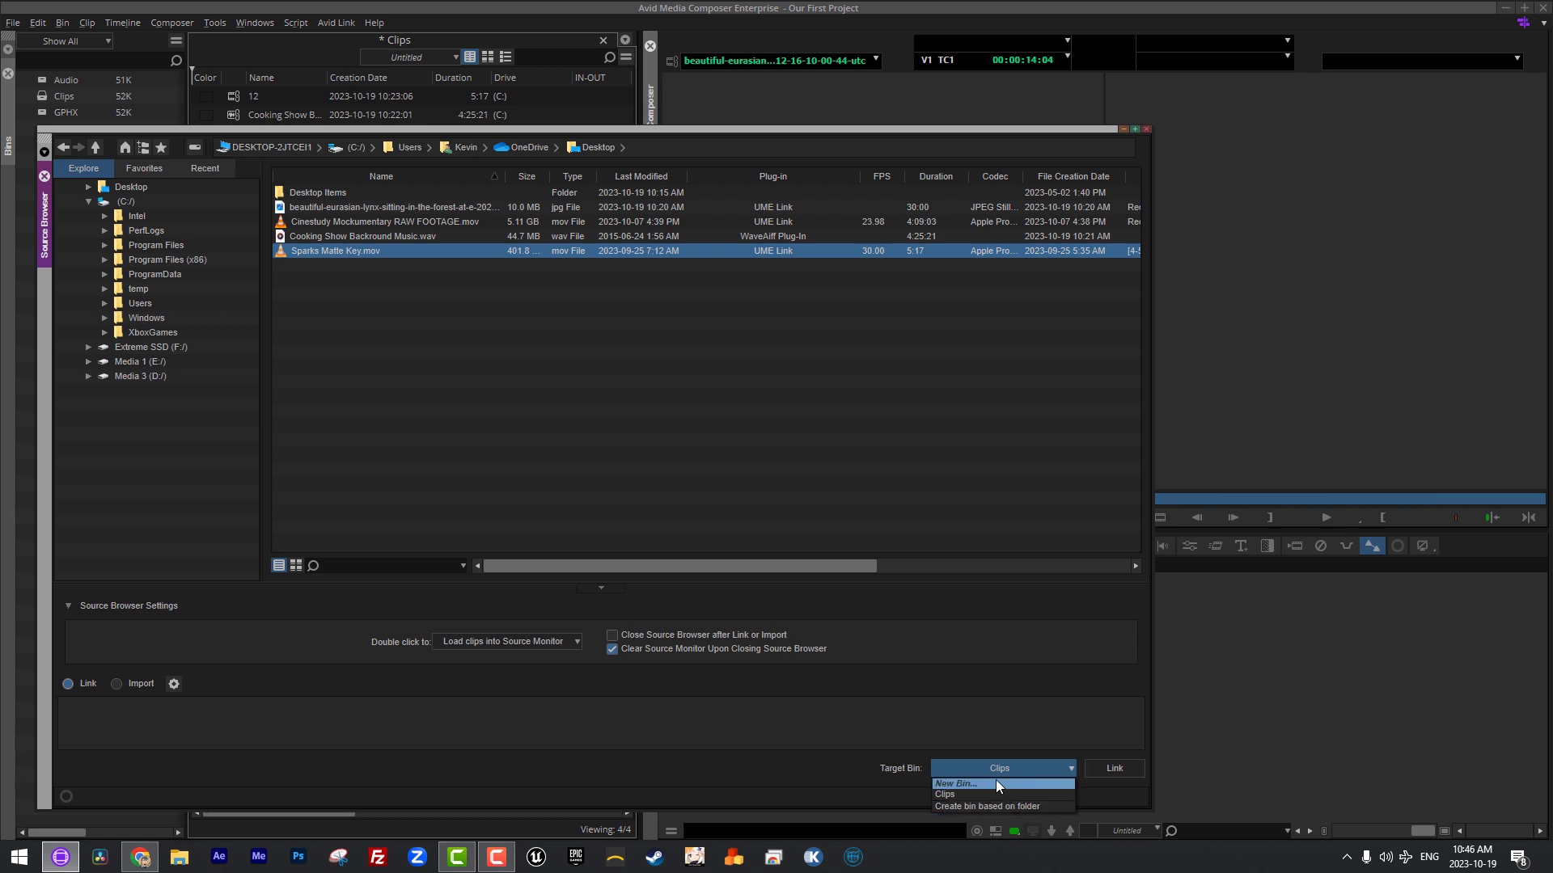
left_click(81, 128)
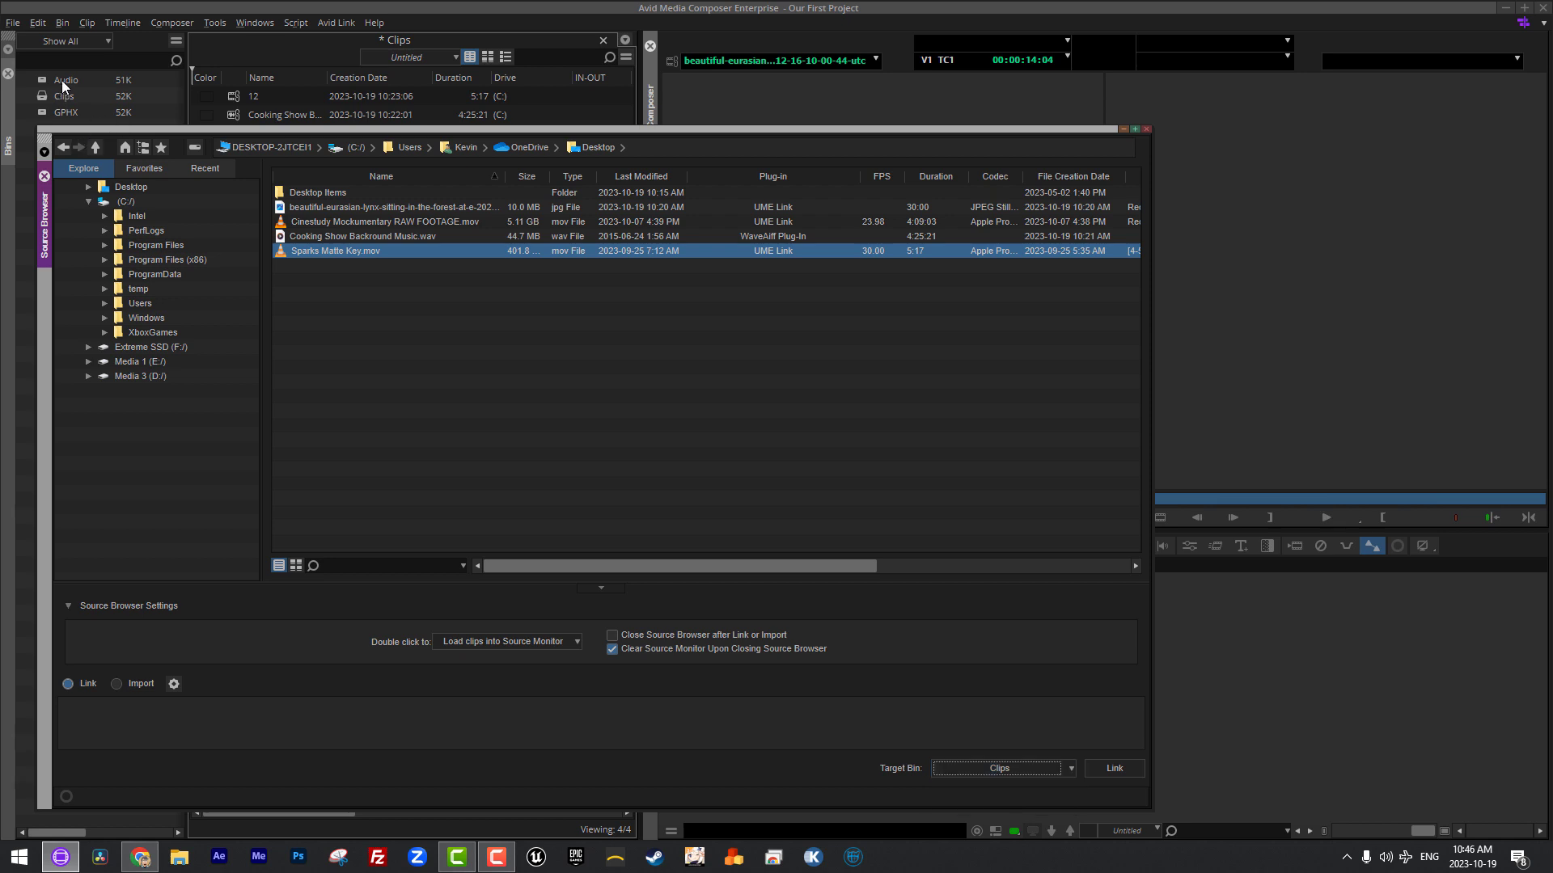